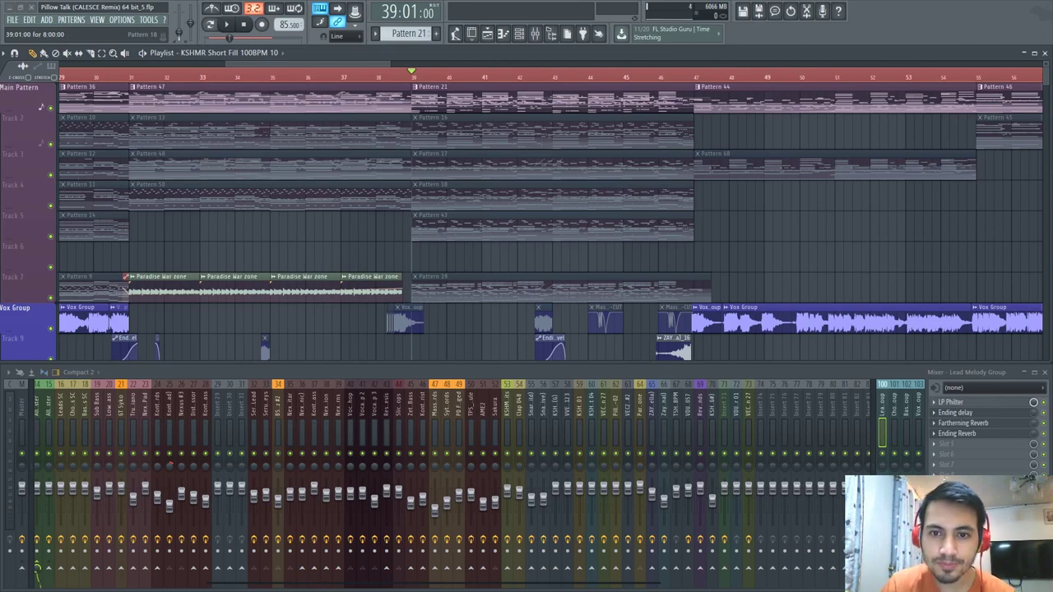
Play the arrangement from bar 38 into the Pattern 21 section, stop playback, and save the project.
scroll(884, 236, "up", 3, "ctrl")
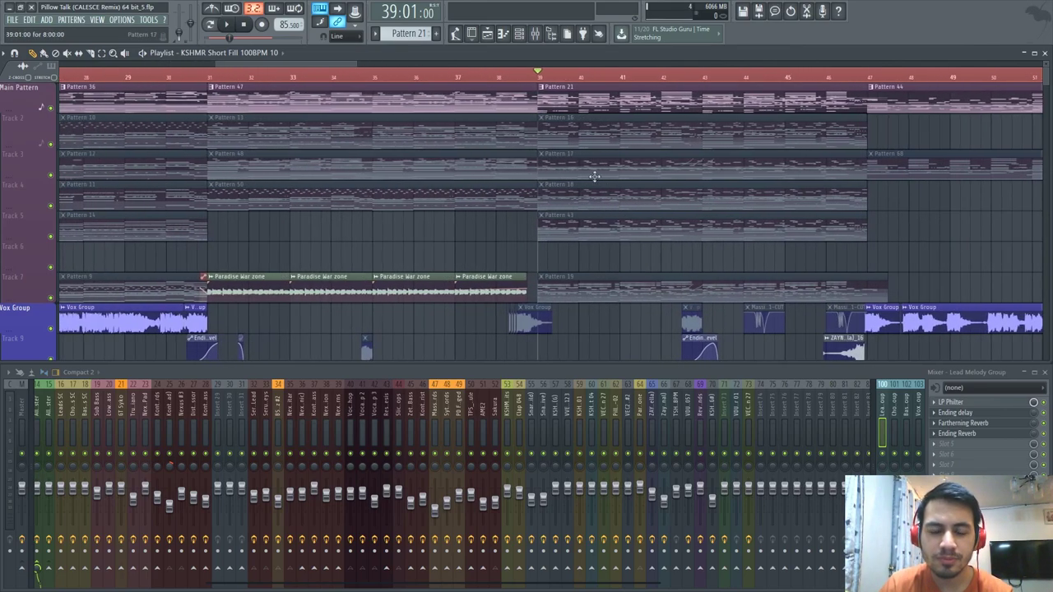
left_click(496, 77)
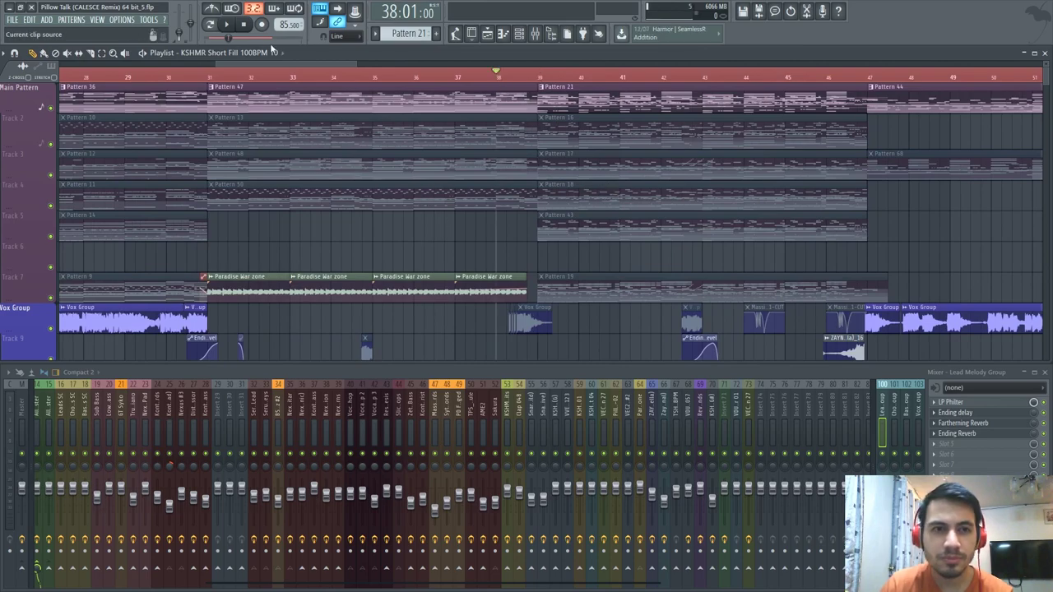
key("space")
scroll(677, 208, "down", 2, "ctrl")
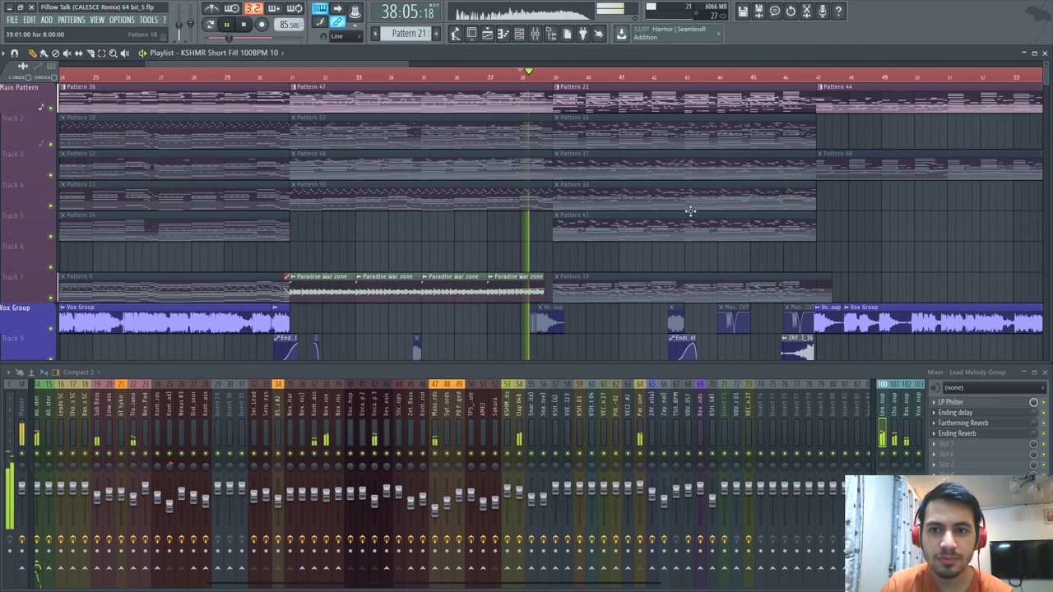
scroll(677, 208, "down", 8, "ctrl")
scroll(665, 196, "down", 1)
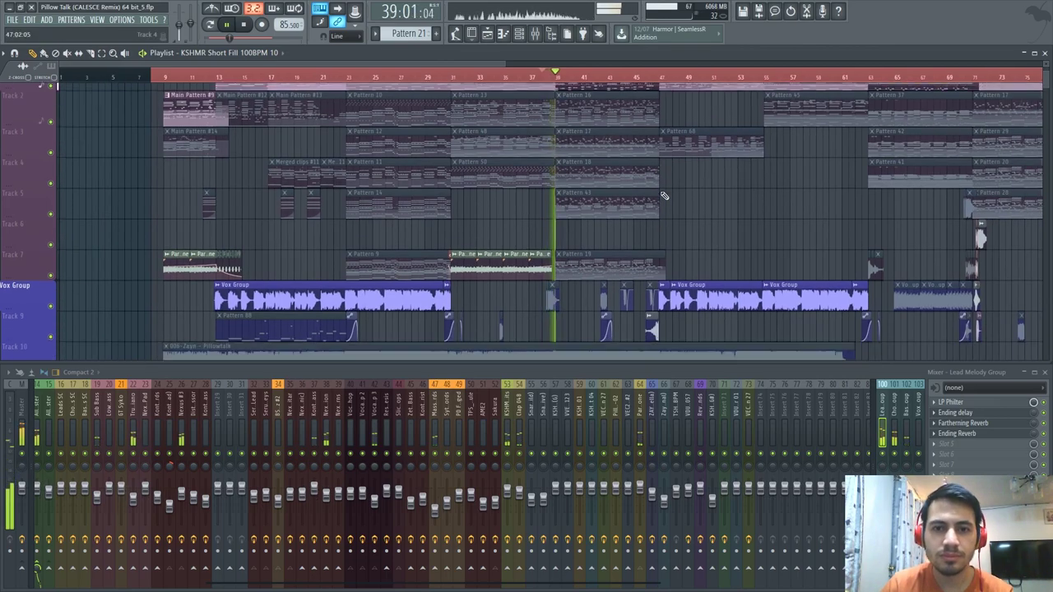
scroll(562, 226, "up", 3, "ctrl")
scroll(626, 230, "down", 3, "ctrl")
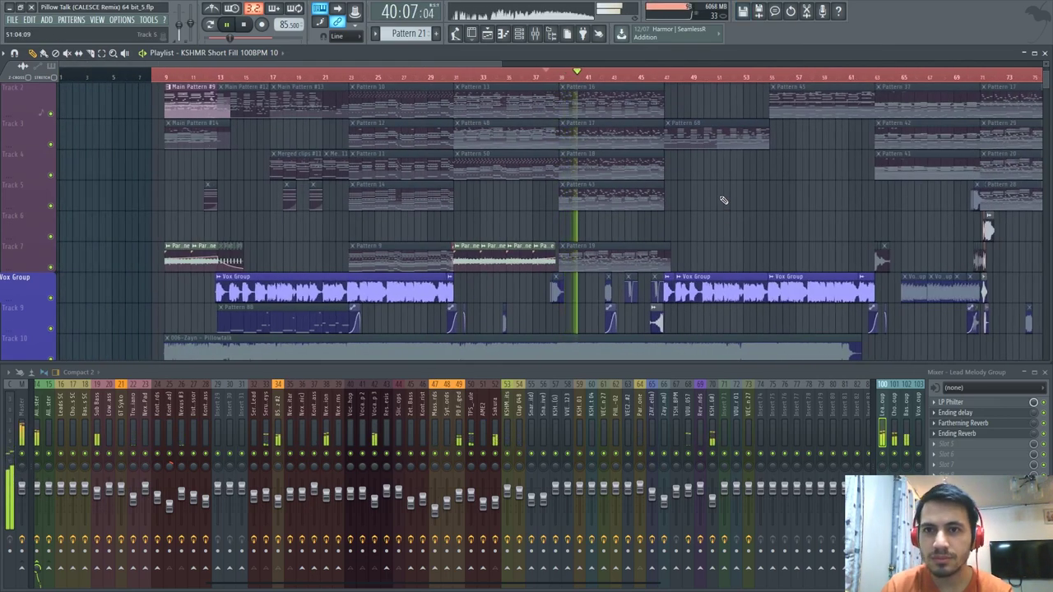
scroll(718, 196, "down", 1)
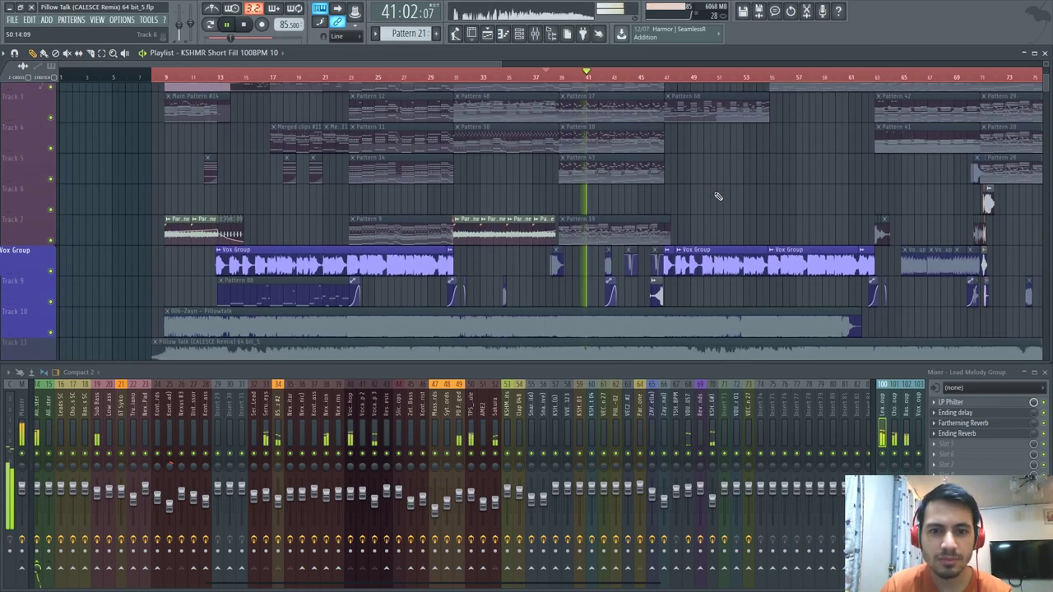
scroll(686, 207, "up", 2, "ctrl")
scroll(687, 205, "up", 1)
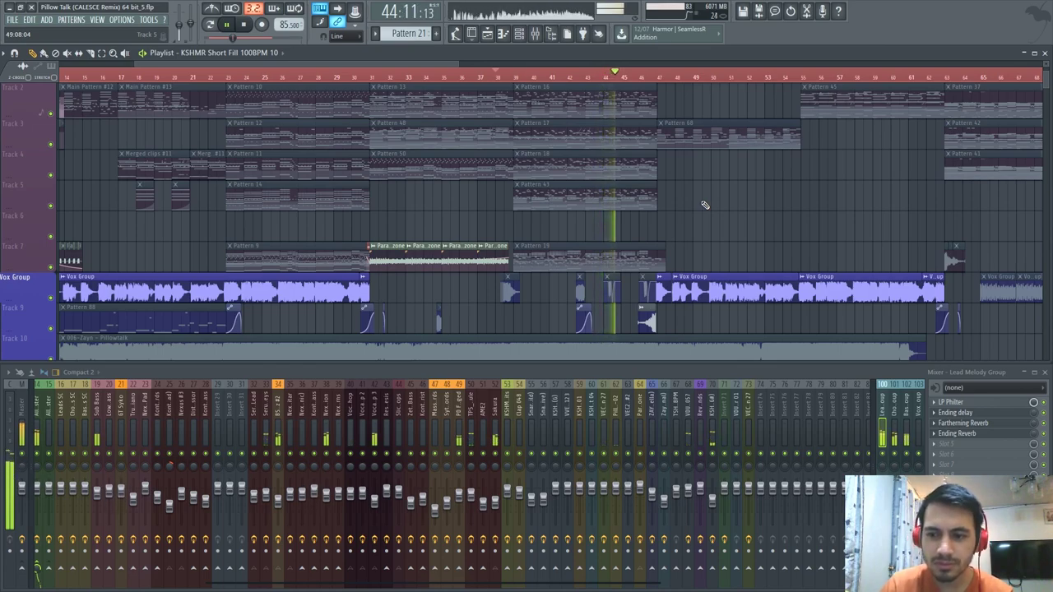
key("space")
key("ctrl+s")
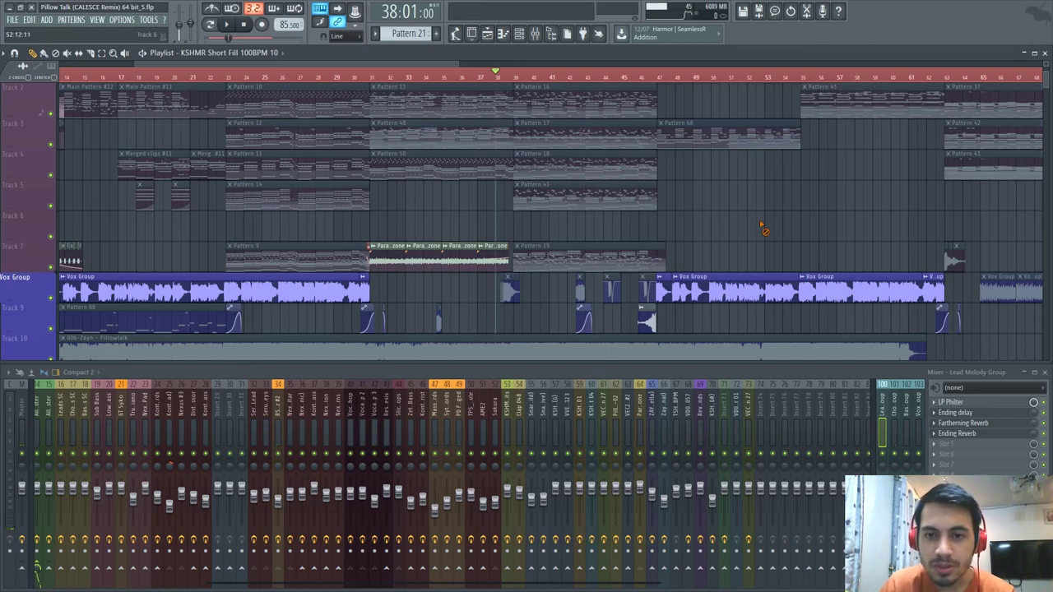
Open Pattern 21 from the main pattern track and look through its channels down to the Resynthesis group.
scroll(761, 224, "down", 3)
scroll(720, 190, "up", 1)
scroll(638, 124, "up", 3)
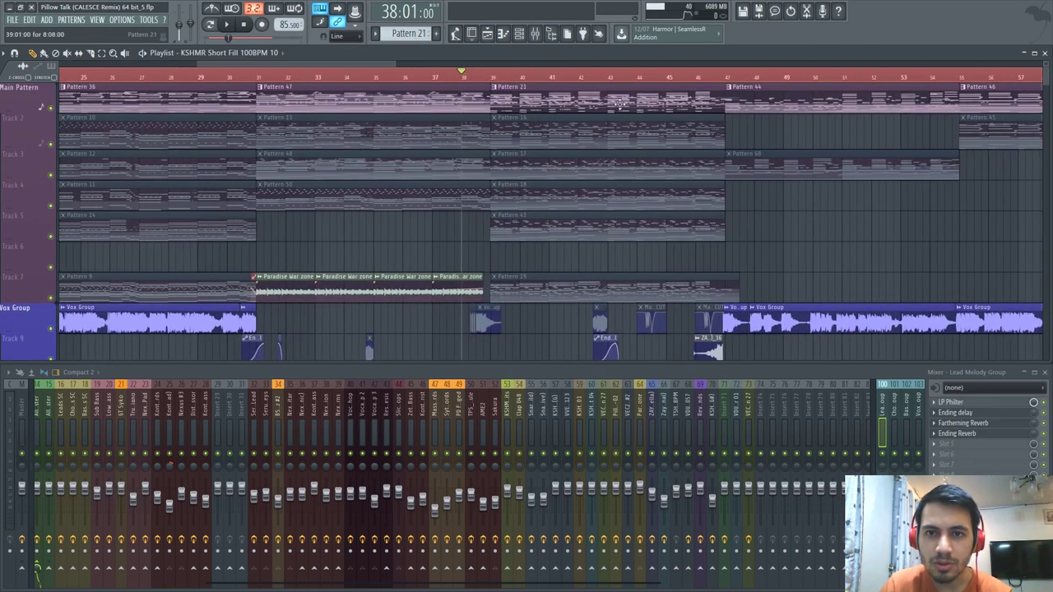
double_click(620, 106)
scroll(556, 170, "left", 3)
scroll(203, 223, "down", 15)
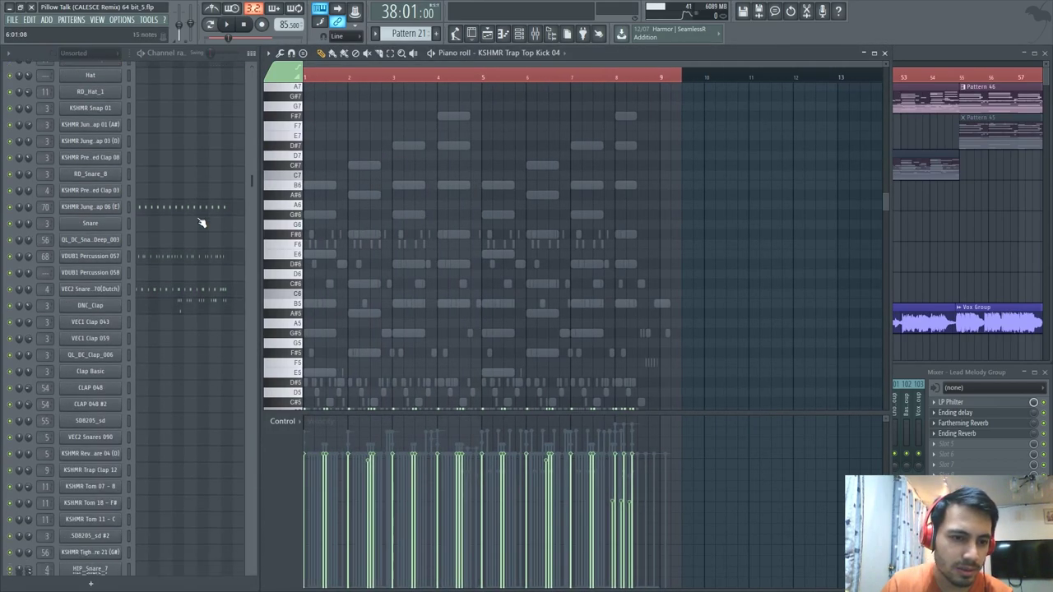
scroll(202, 223, "down", 15)
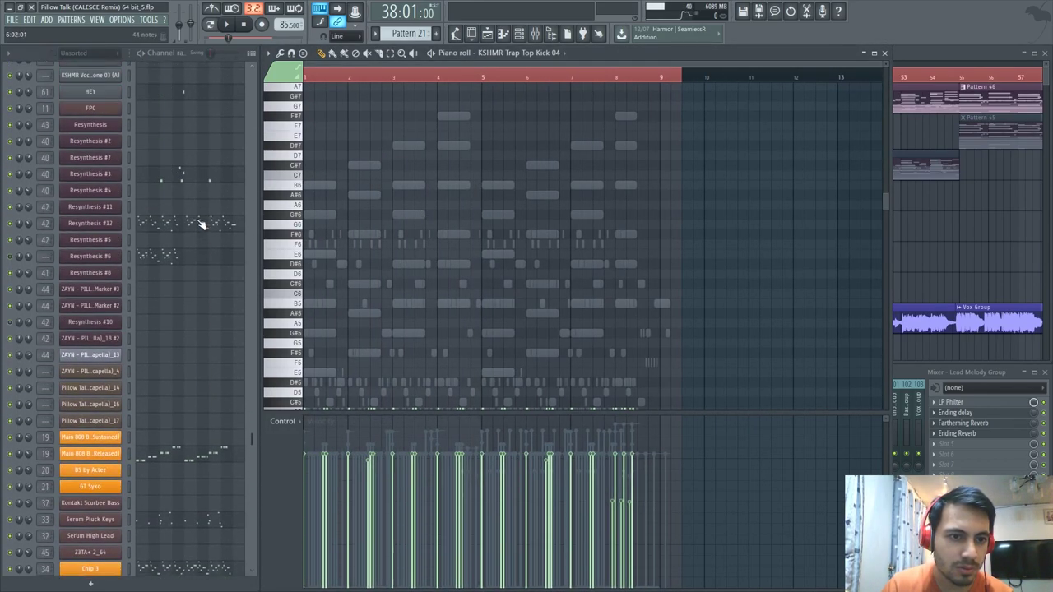
Solo the Lead Melody Group in the mixer and play from bar 38 while examining Pattern 21's notes in the piano roll.
key("F9")
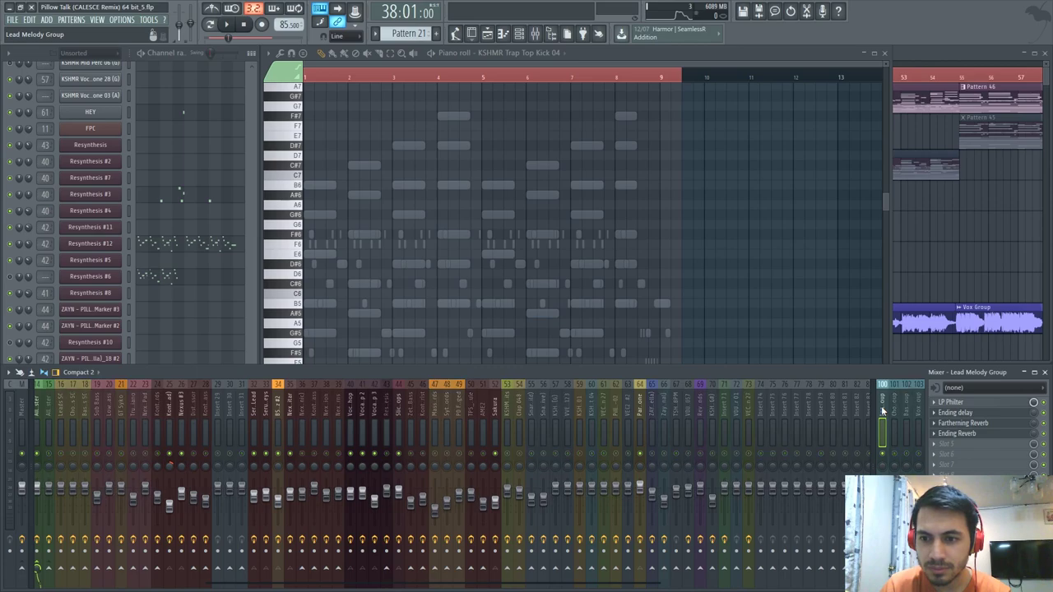
key("space")
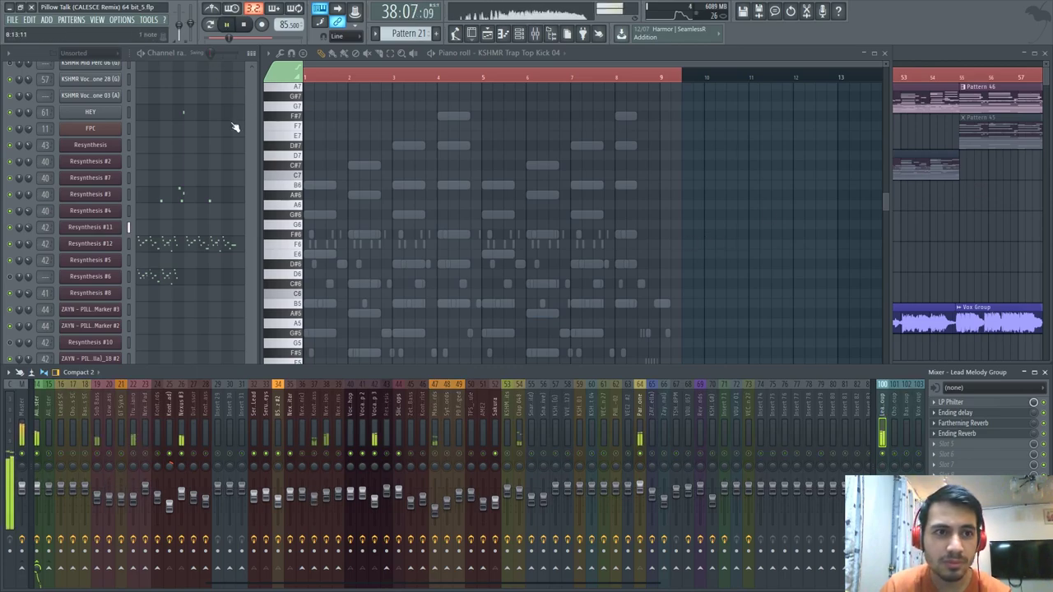
right_click(377, 160)
scroll(323, 156, "down", 3)
scroll(309, 178, "up", 4)
scroll(395, 188, "down", 2)
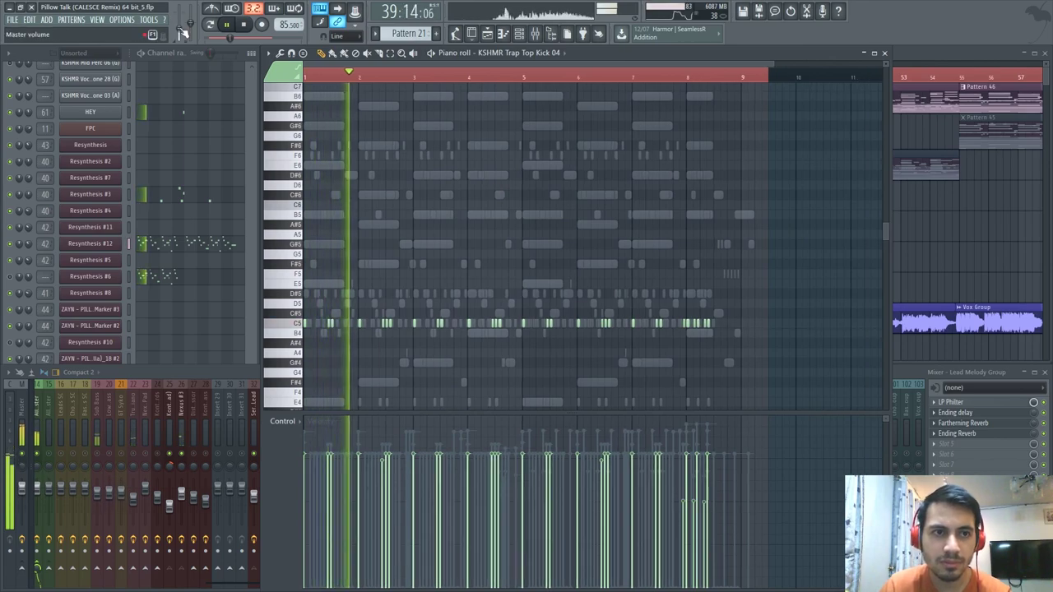
scroll(298, 195, "up", 2)
scroll(527, 188, "down", 3)
scroll(514, 194, "down", 2)
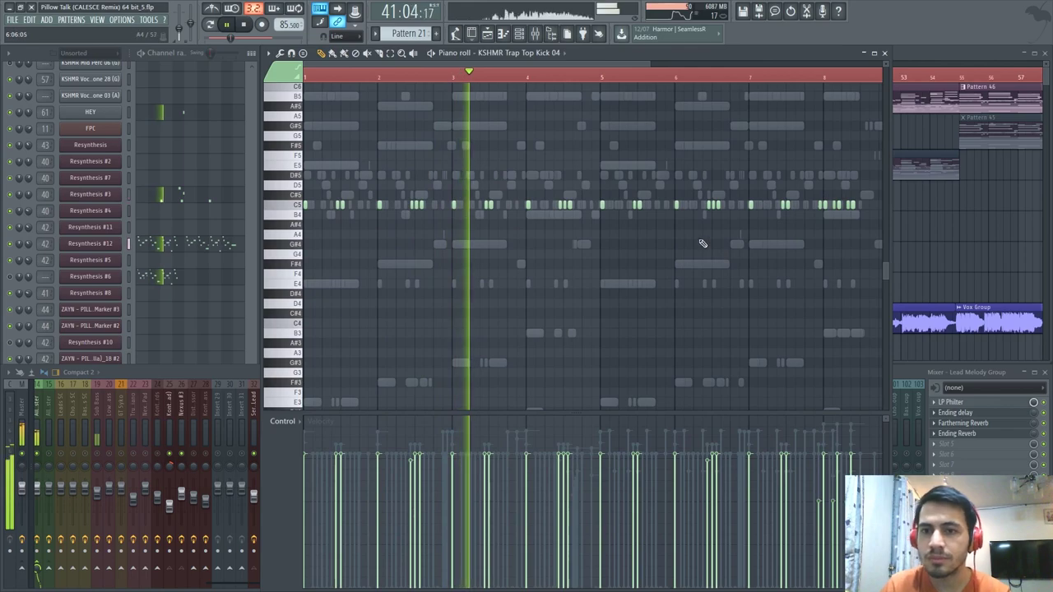
scroll(670, 246, "up", 1)
scroll(547, 271, "down", 1)
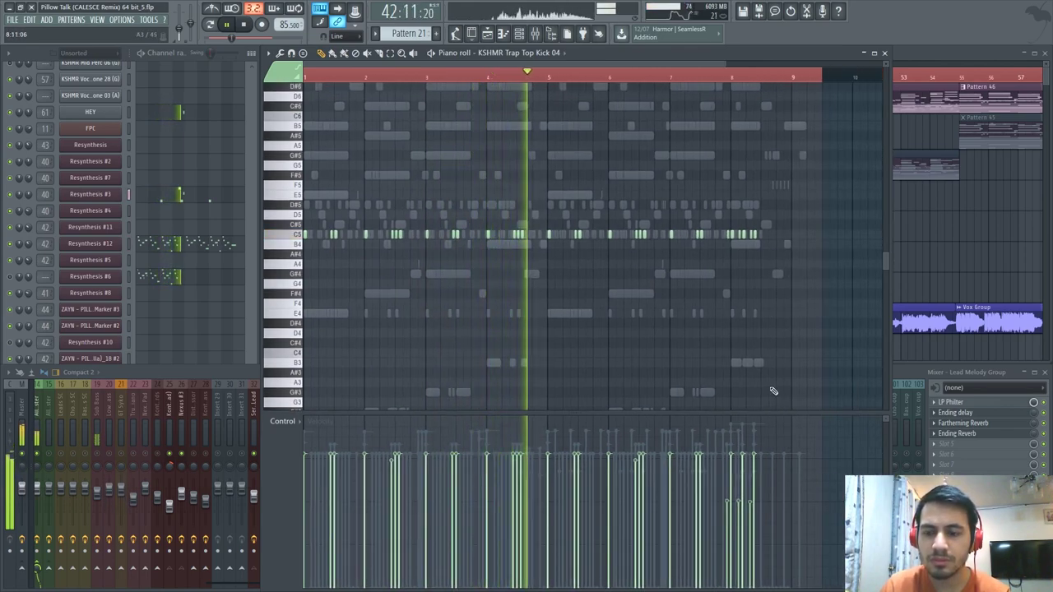
key("space")
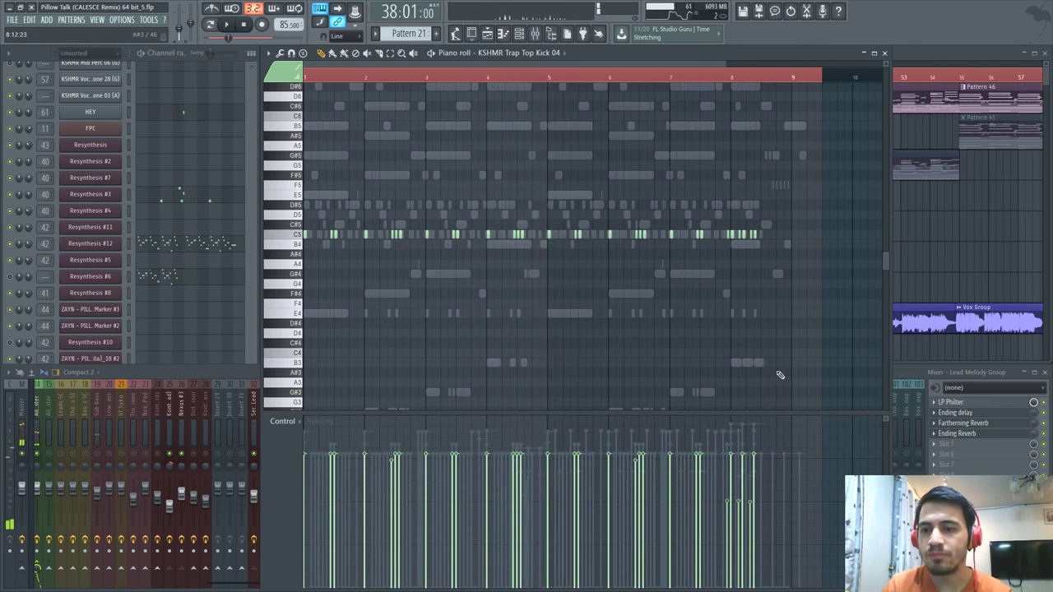
Clear the mixer solo to re-enable all tracks and return to the piano roll.
left_click(235, 376)
right_click(640, 455)
right_click(640, 455)
right_click(834, 267)
scroll(833, 269, "down", 2)
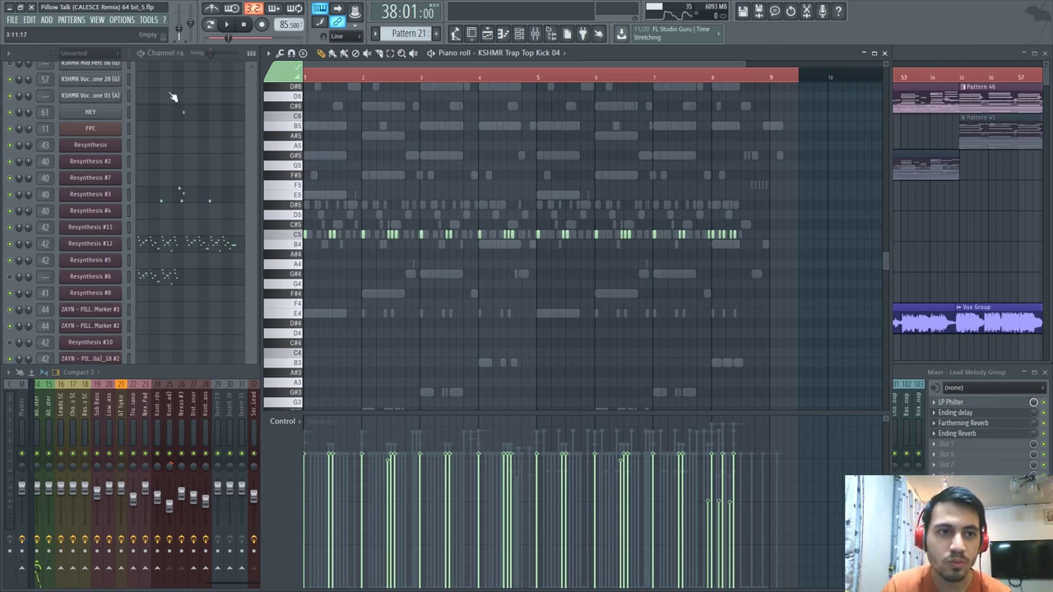
Examine the Vox Group acapella clips and the surrounding tracks across the playlist arrangement.
right_click(929, 226)
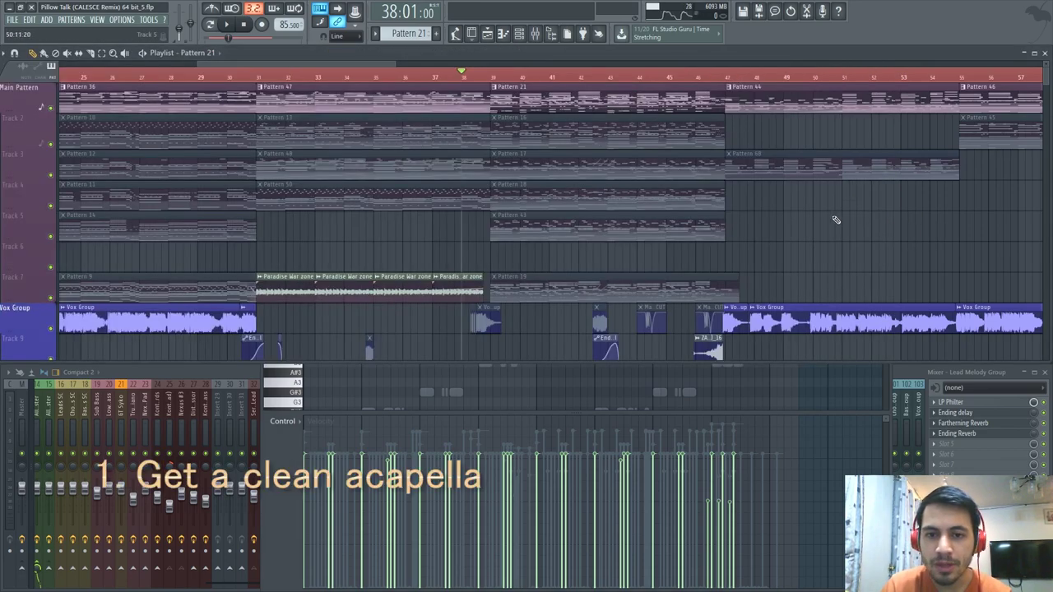
scroll(837, 221, "down", 3)
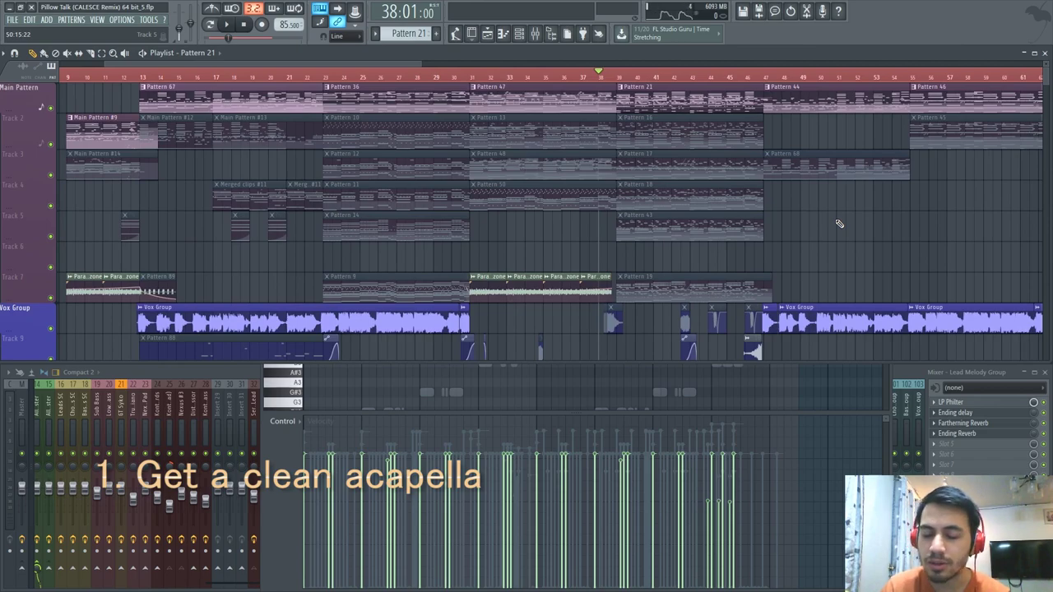
scroll(805, 227, "down", 2)
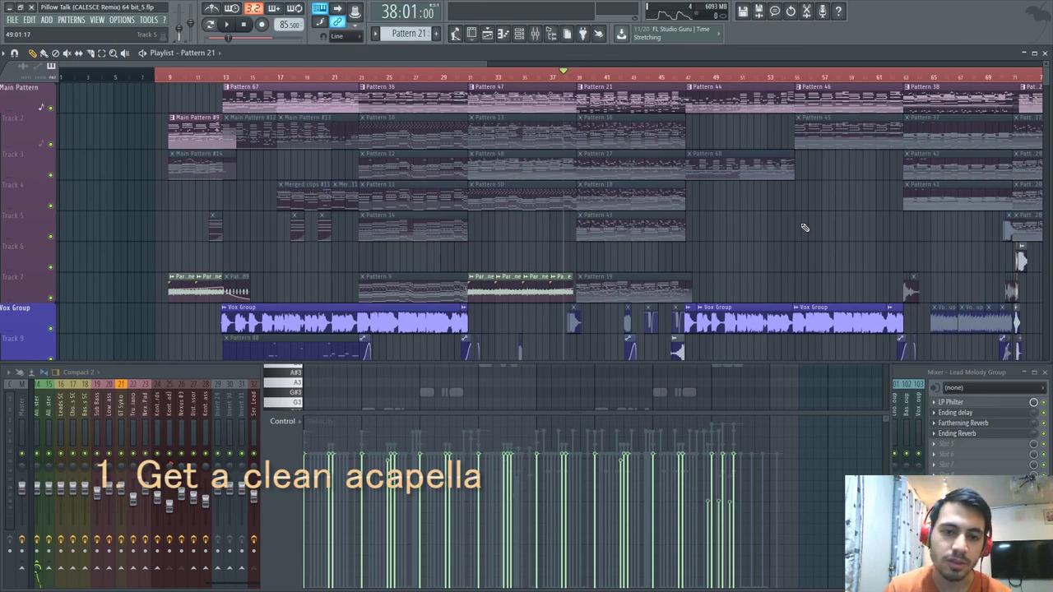
scroll(804, 227, "down", 2)
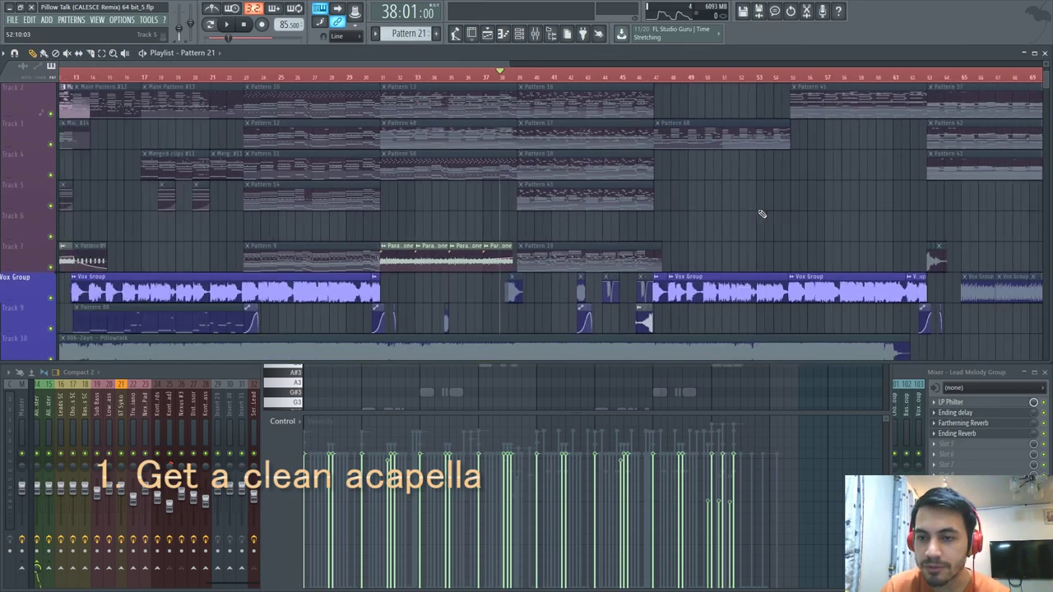
scroll(622, 230, "down", 1)
scroll(573, 242, "up", 2)
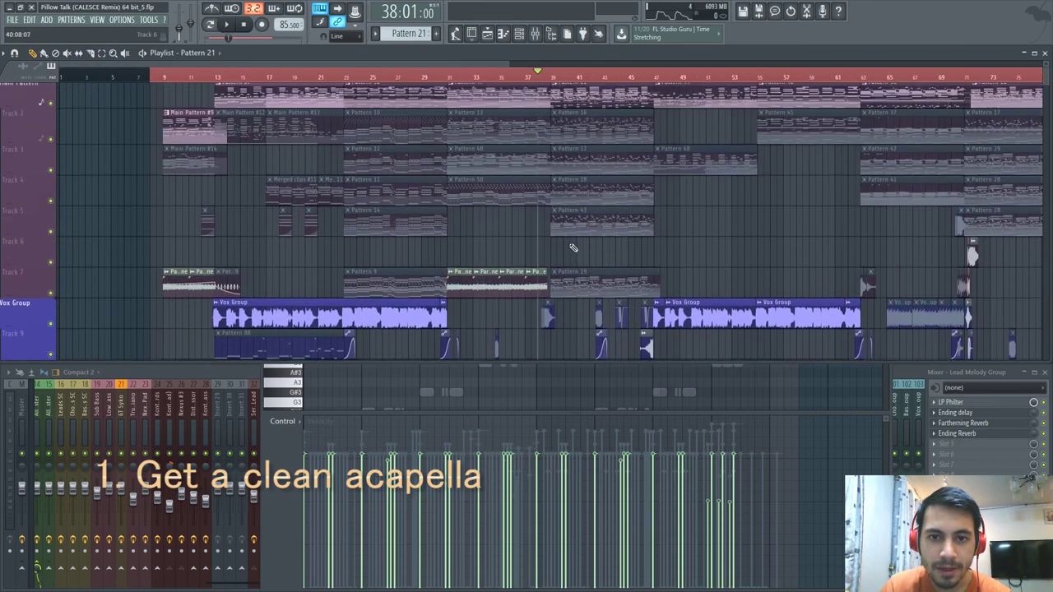
scroll(564, 234, "up", 3)
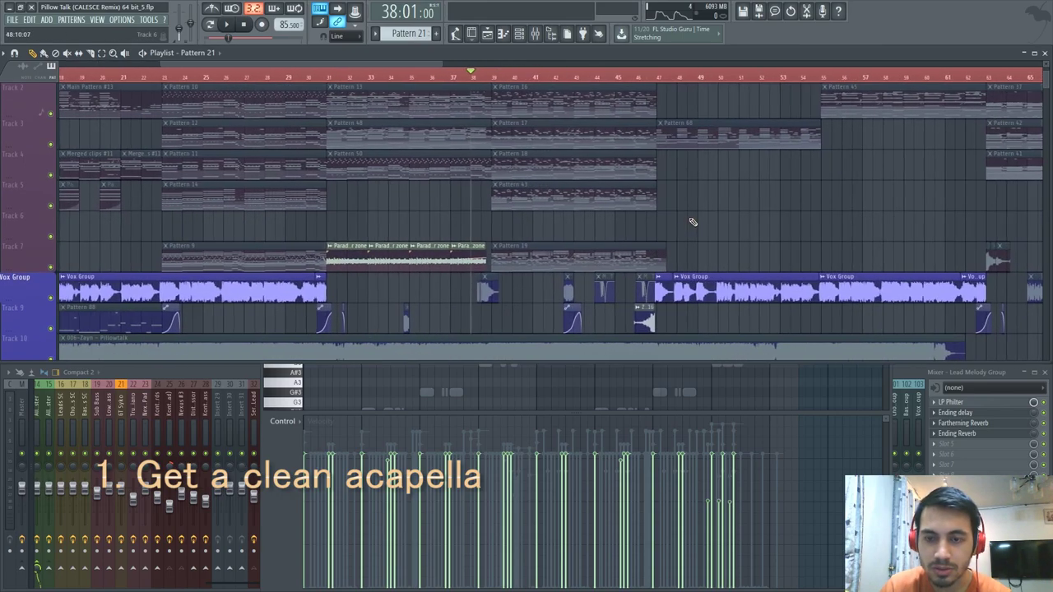
scroll(543, 247, "down", 4)
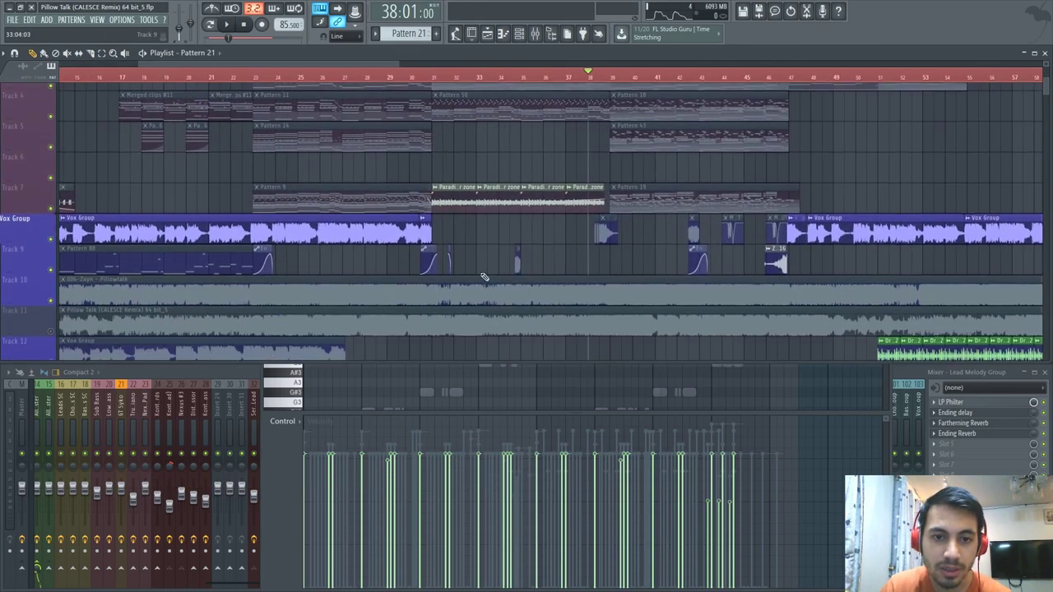
scroll(510, 260, "down", 1)
scroll(459, 237, "up", 2)
scroll(459, 237, "down", 4)
scroll(757, 206, "up", 2)
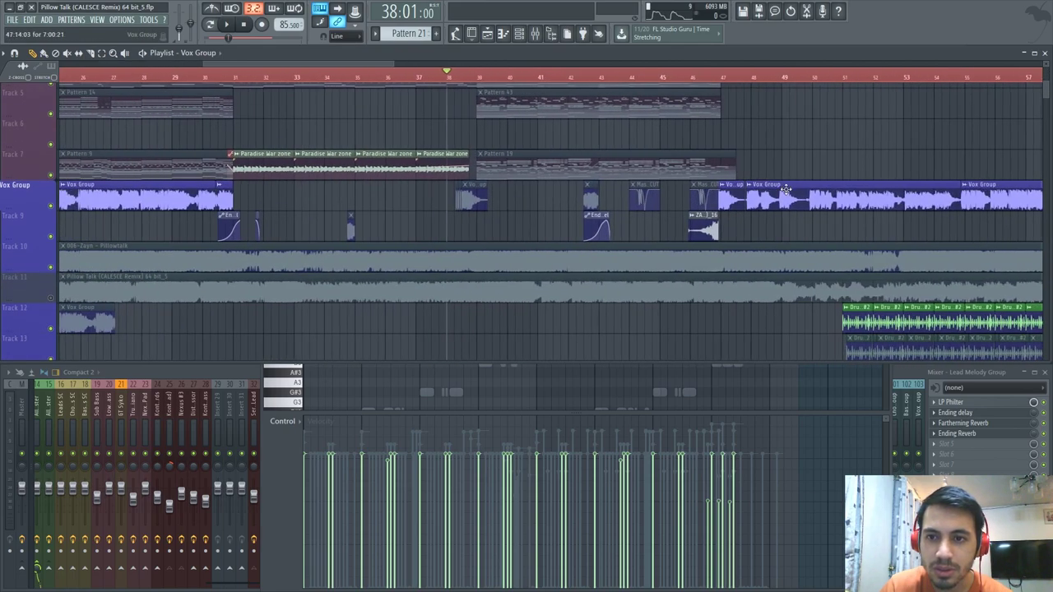
scroll(779, 202, "down", 1)
scroll(802, 199, "up", 2)
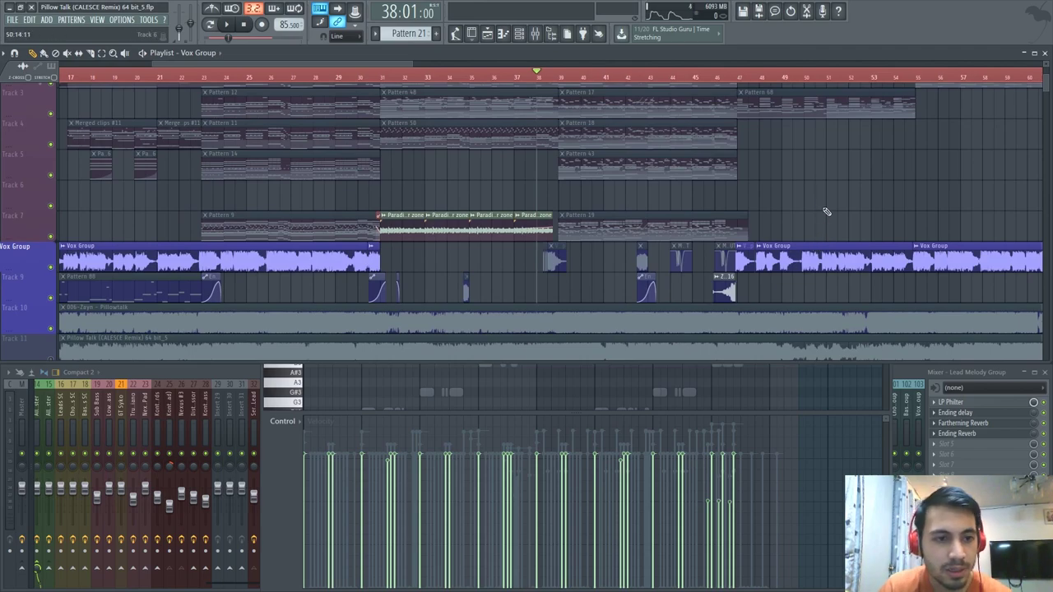
scroll(827, 211, "down", 1)
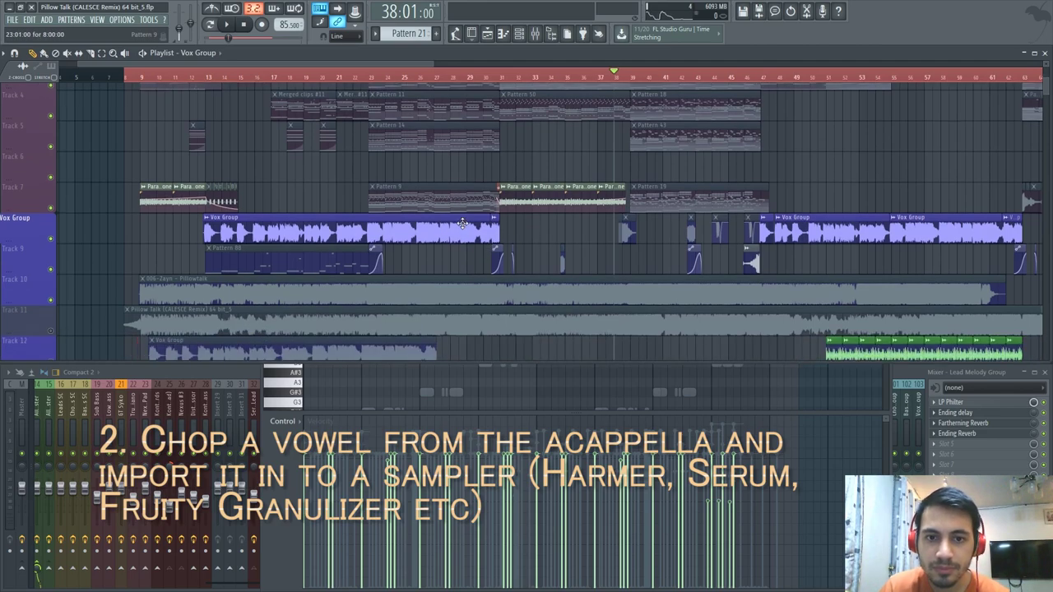
Open the Vox Group clip's channel settings and the ZAYN - PILLOWTALK acapella in Edison, arranging the Edison window beside the settings.
scroll(434, 256, "down", 2)
scroll(444, 238, "up", 3, "ctrl")
scroll(444, 235, "down", 1)
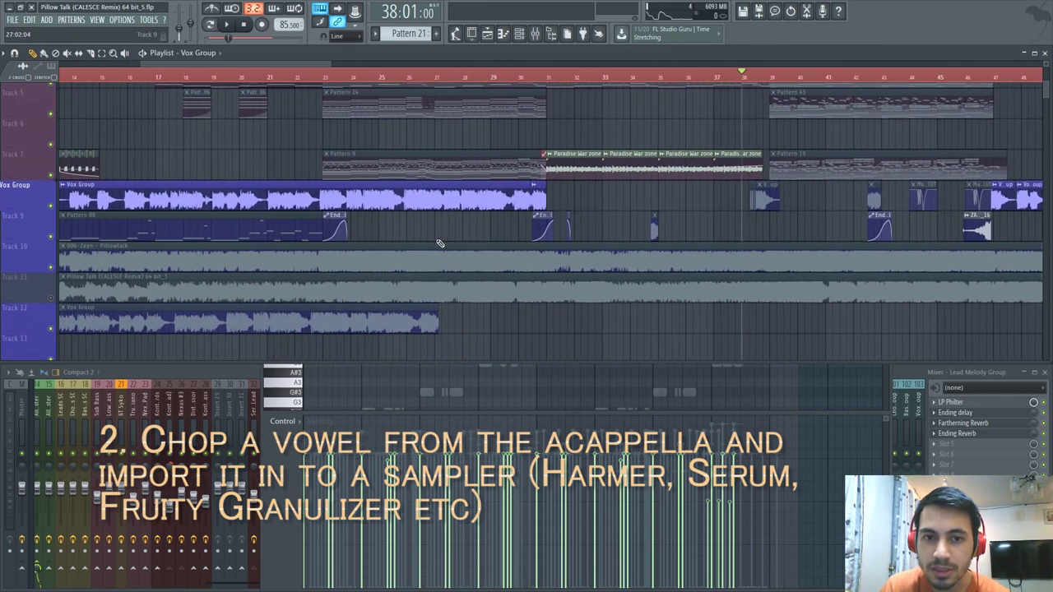
scroll(449, 214, "up", 2, "ctrl")
double_click(453, 197)
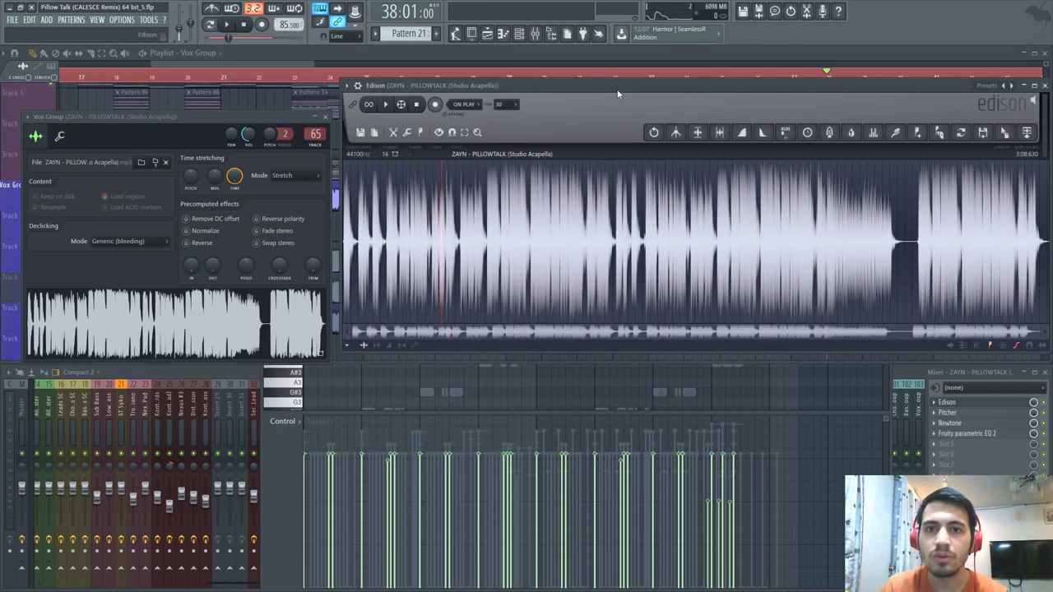
left_click_drag(601, 84, 649, 98)
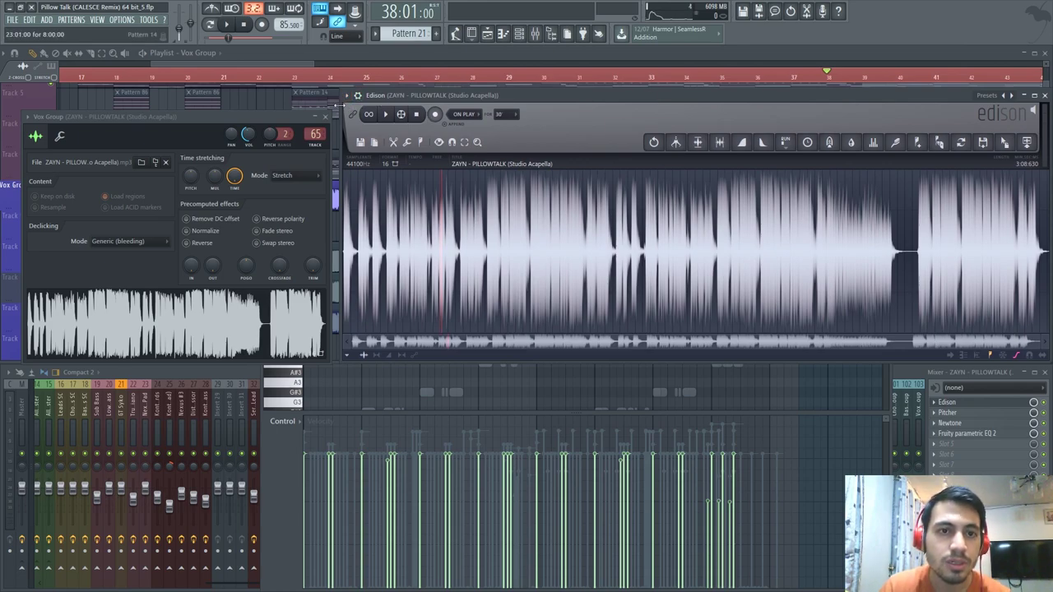
left_click_drag(338, 104, 330, 105)
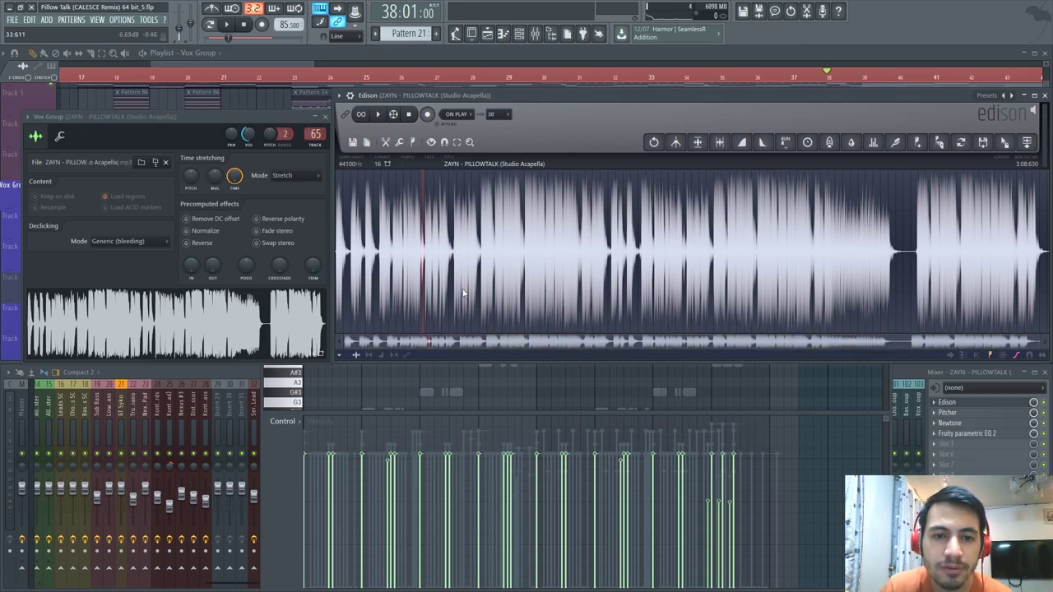
Play the acapella in Edison from the phrase just before 27 seconds to locate a usable vowel.
scroll(381, 274, "up", 5)
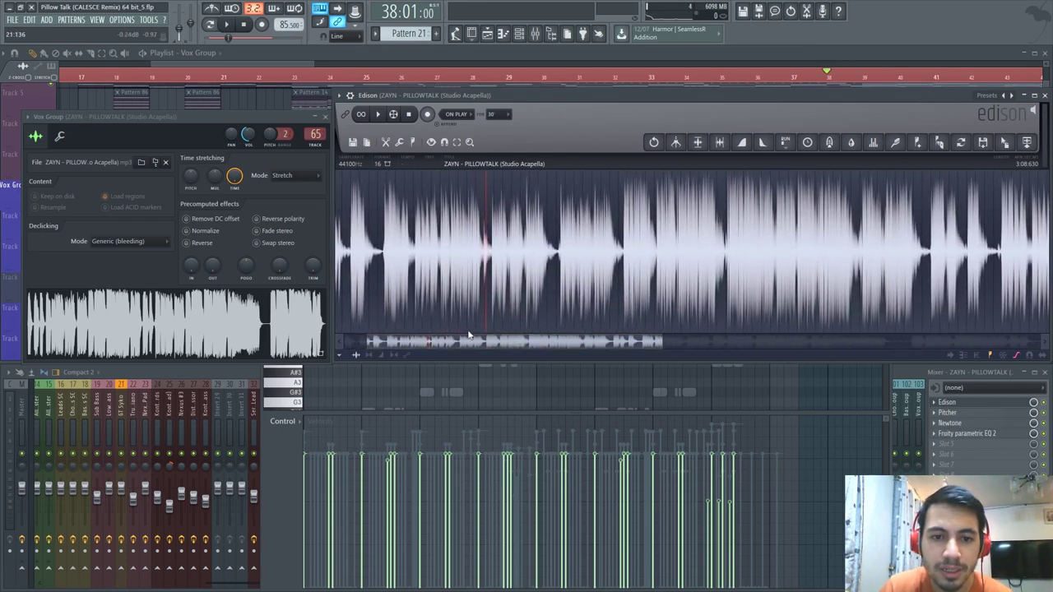
left_click_drag(381, 337, 377, 336)
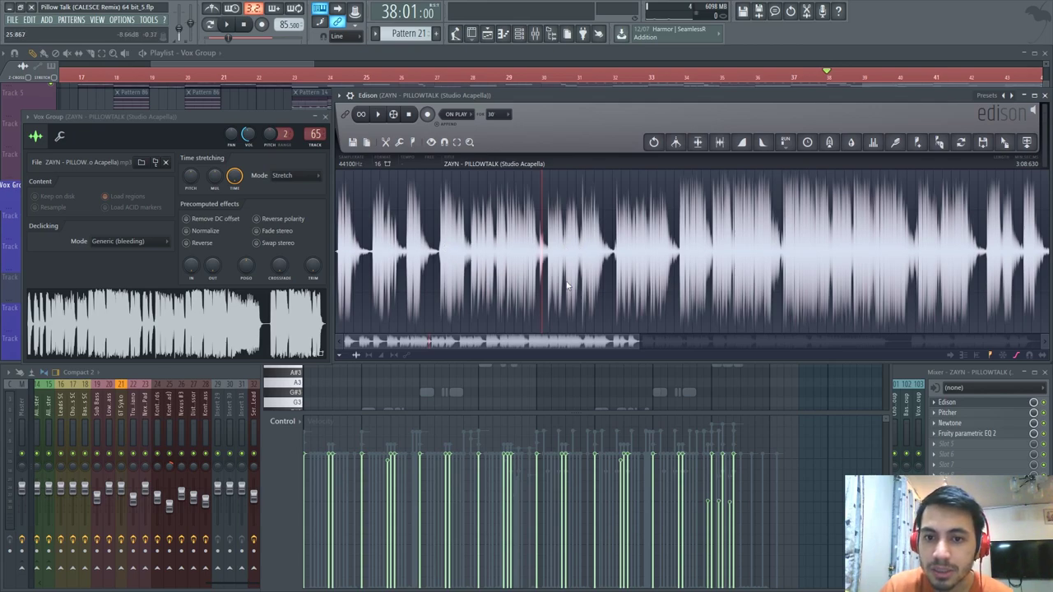
left_click_drag(546, 347, 558, 349)
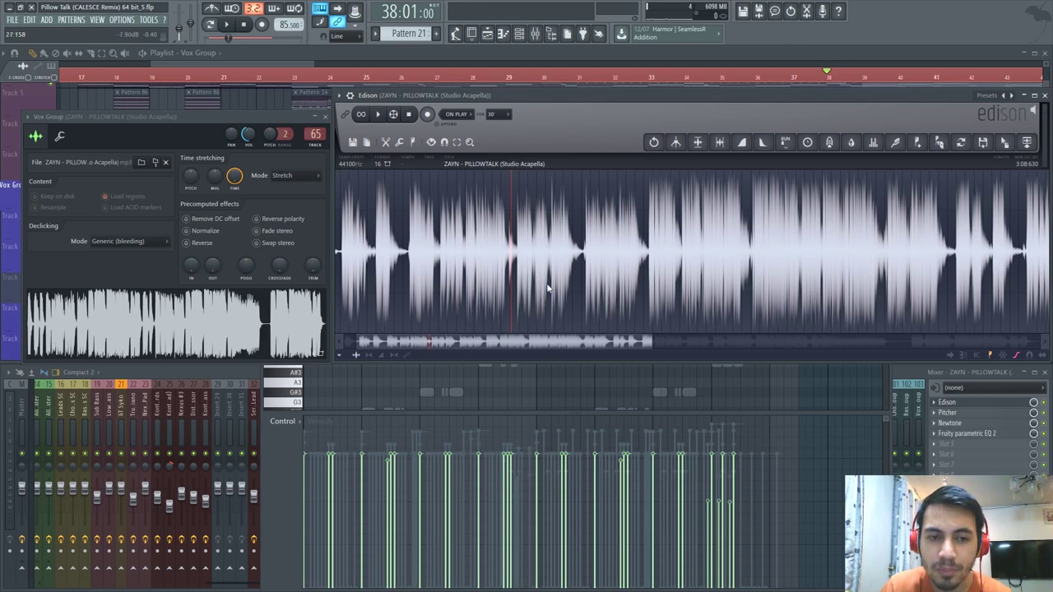
scroll(535, 263, "up", 3)
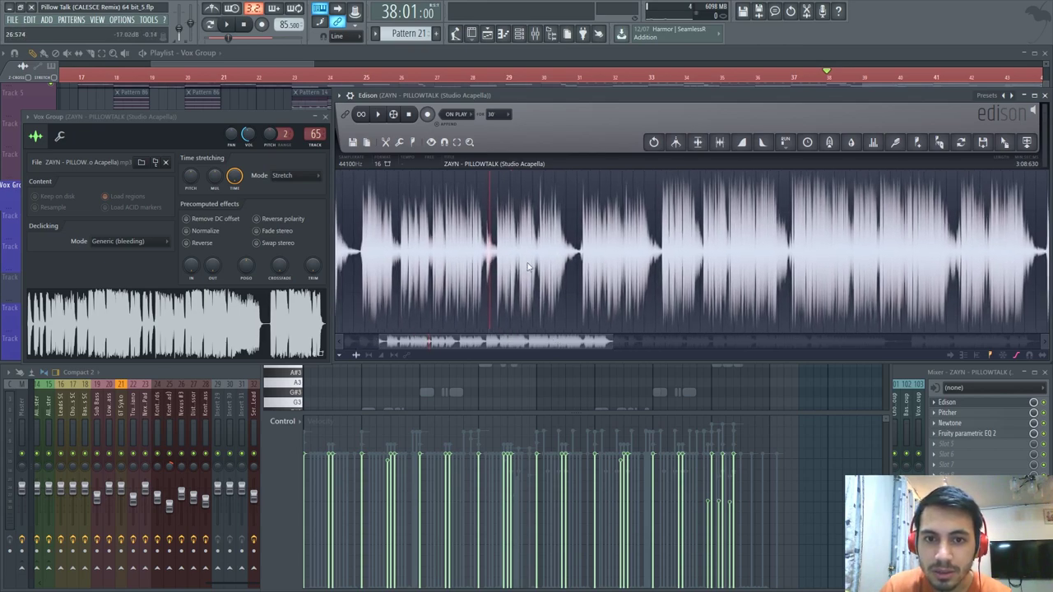
scroll(535, 263, "up", 1)
left_click(521, 249)
key("space")
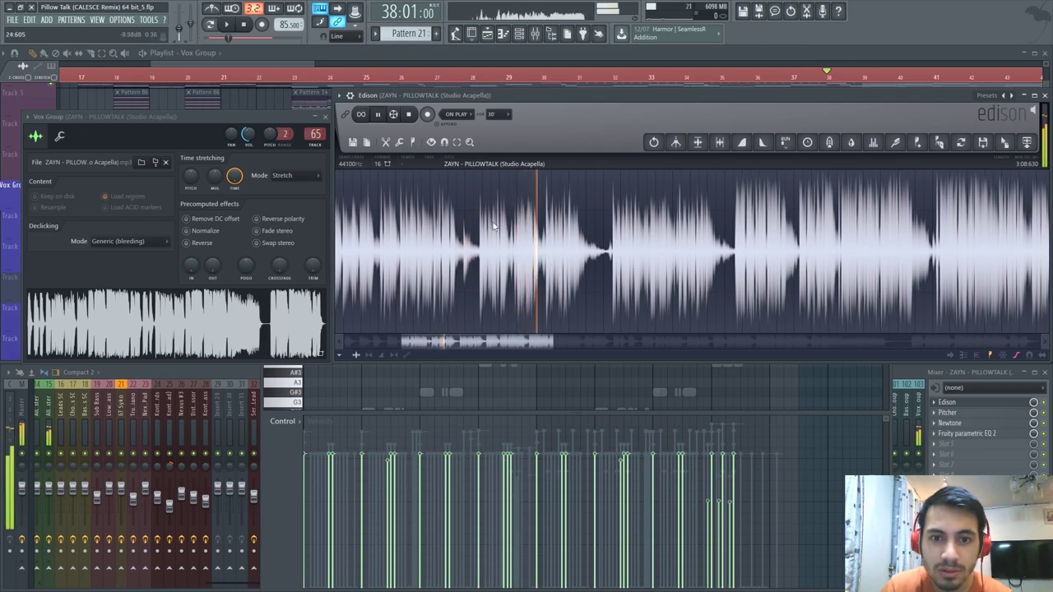
scroll(537, 231, "up", 2)
key("space")
Select the acapella region from 26:492 to 27:726 in Edison and audition the selection.
scroll(536, 230, "up", 3)
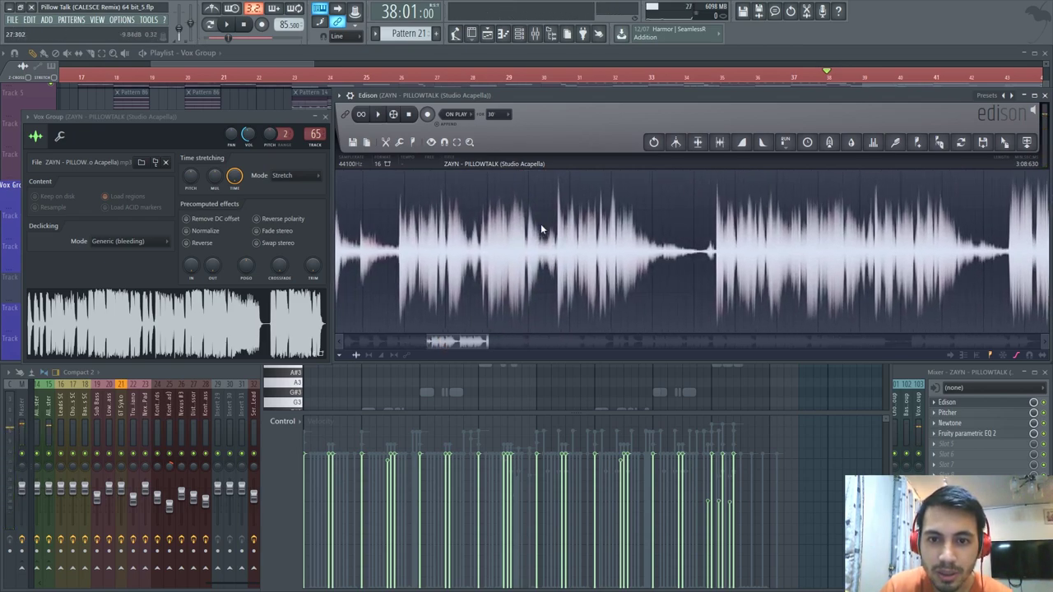
left_click(566, 232)
left_click_drag(512, 233, 491, 236)
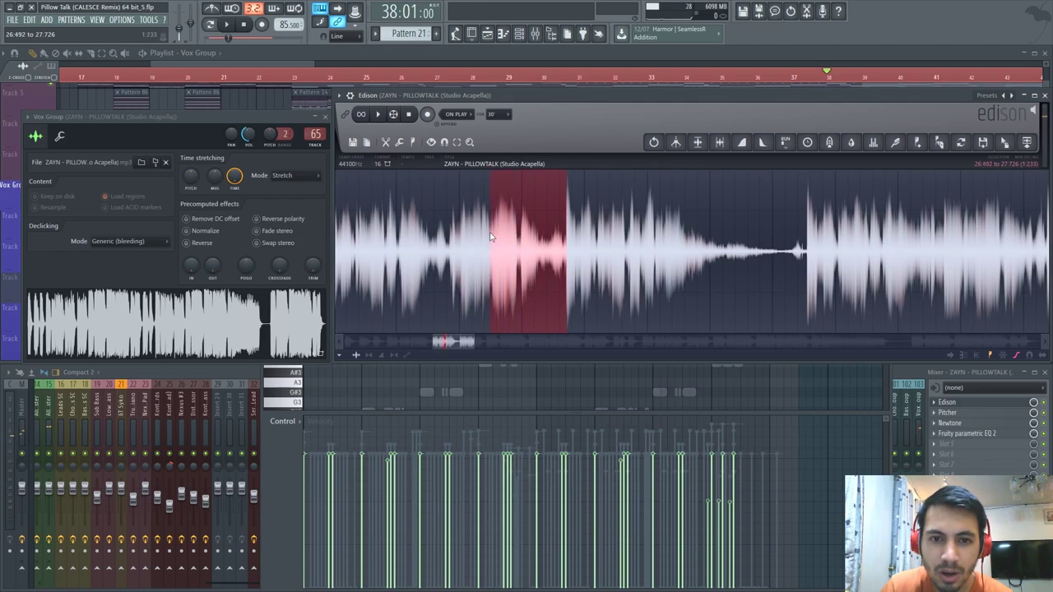
key("space")
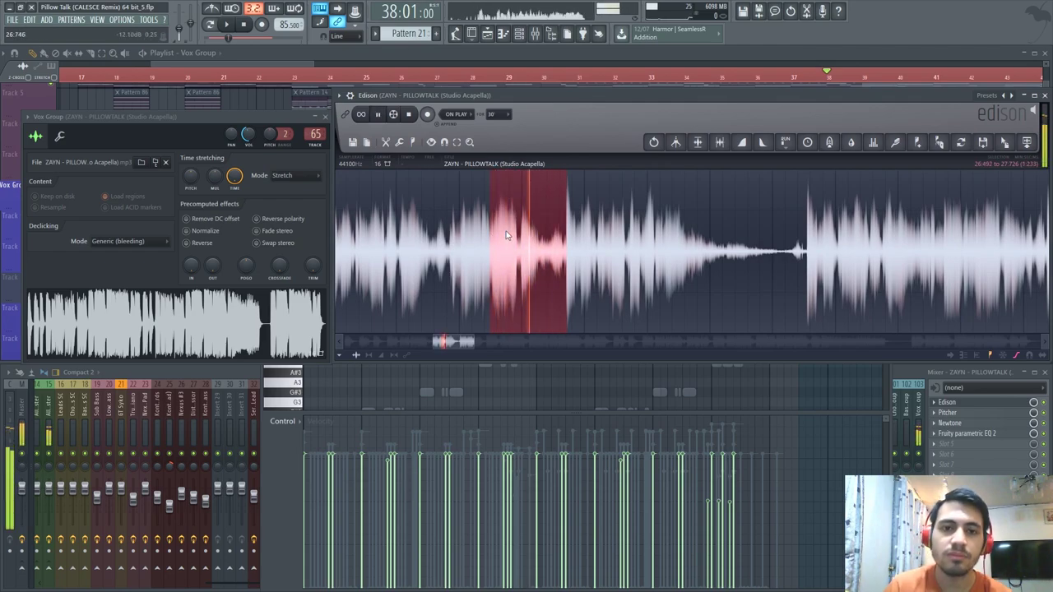
key("space")
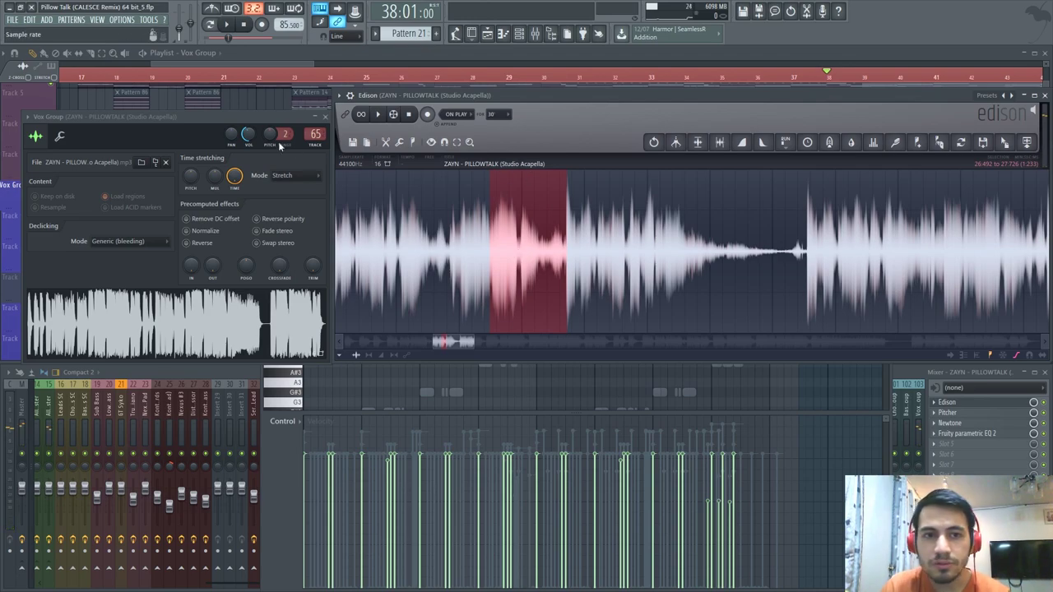
Show the Unsorted channels in the channel rack and open the Harmor channel ending in _22 on mixer track 100.
left_click(520, 35)
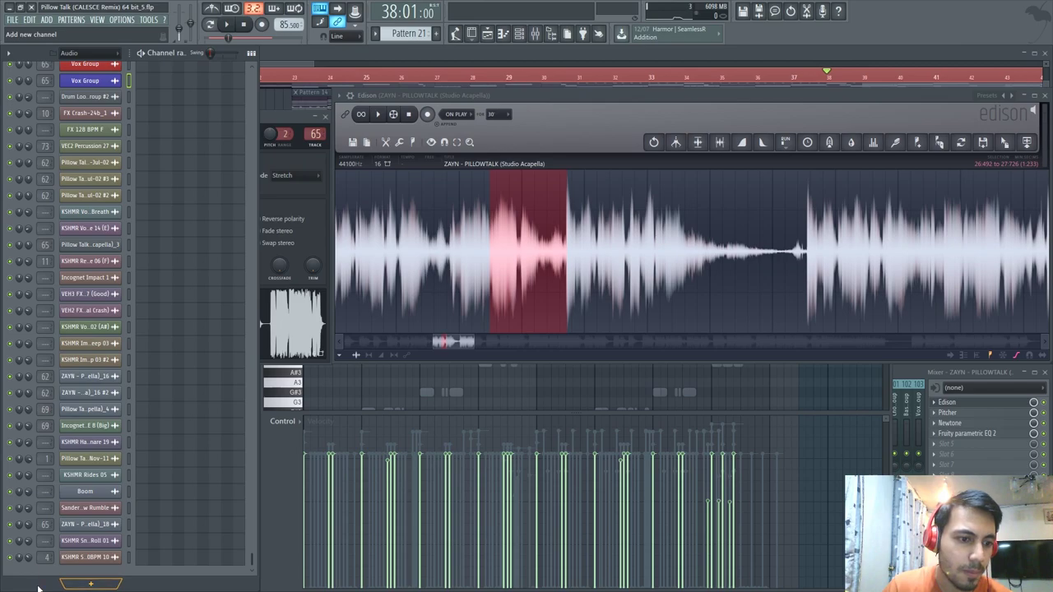
key("Page_Up")
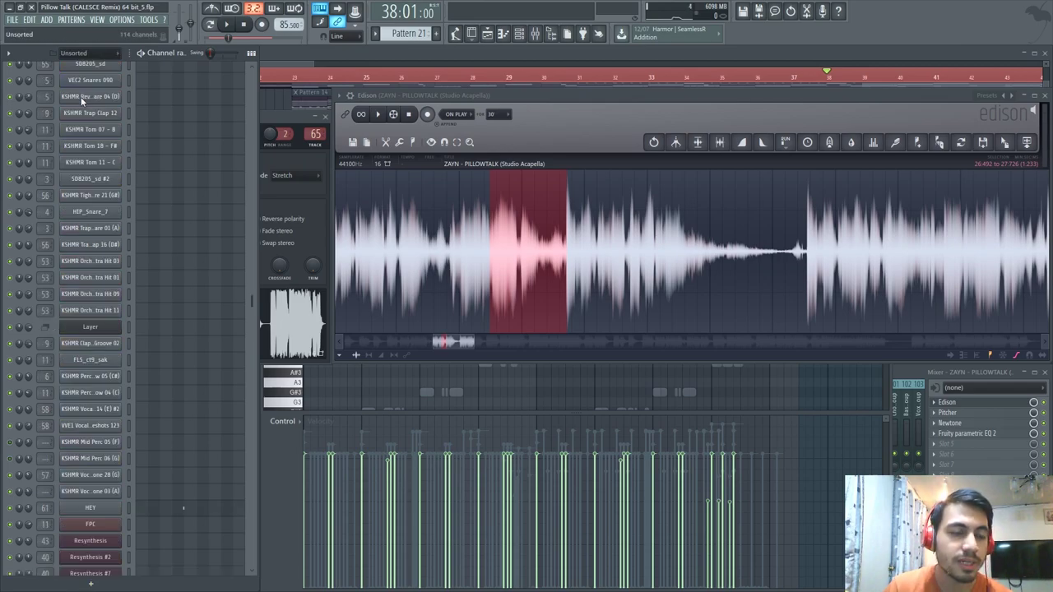
scroll(81, 100, "down", 15)
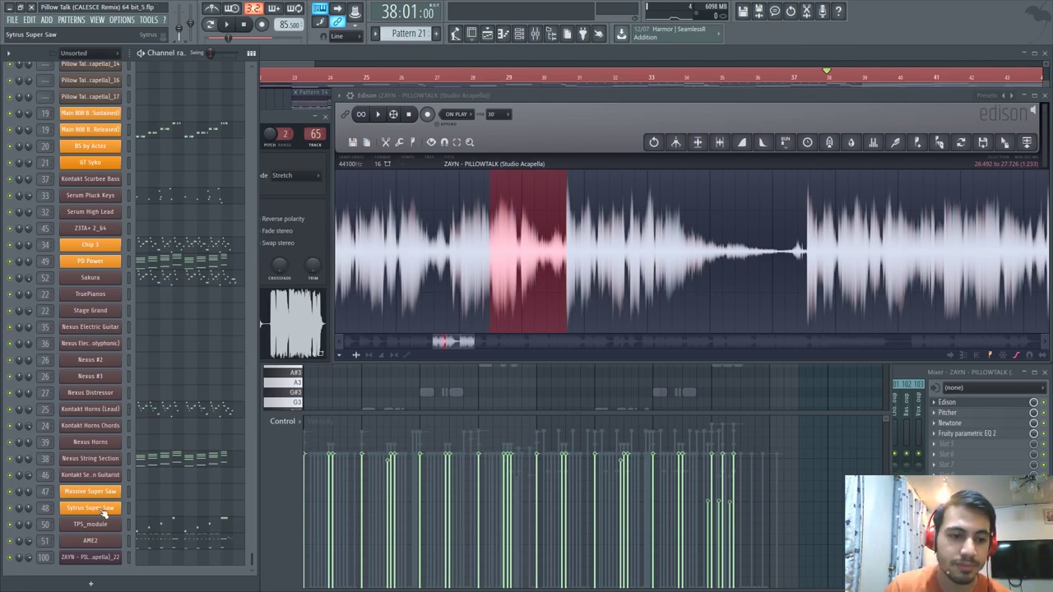
left_click(129, 557)
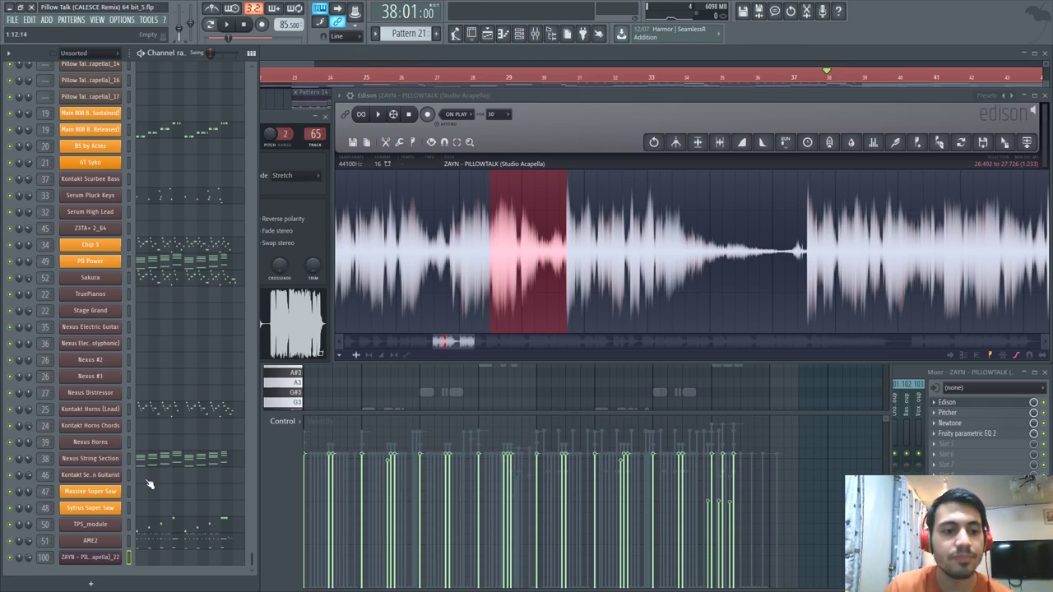
left_click(118, 562)
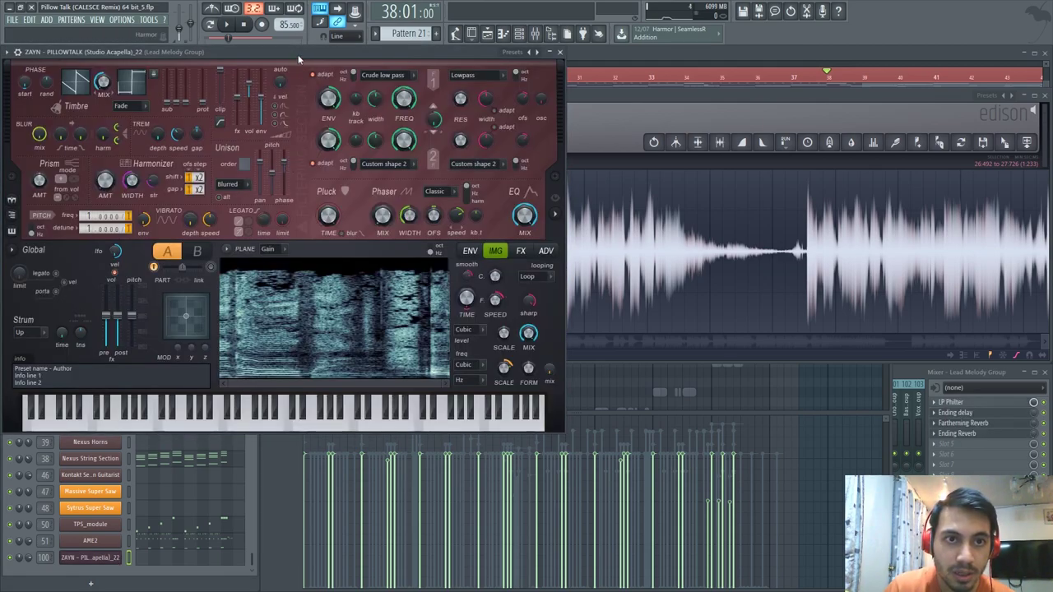
Load the Resynthesis preset in Harmor and arrange the Harmor and Edison windows so both are accessible.
left_click_drag(298, 60, 431, 81)
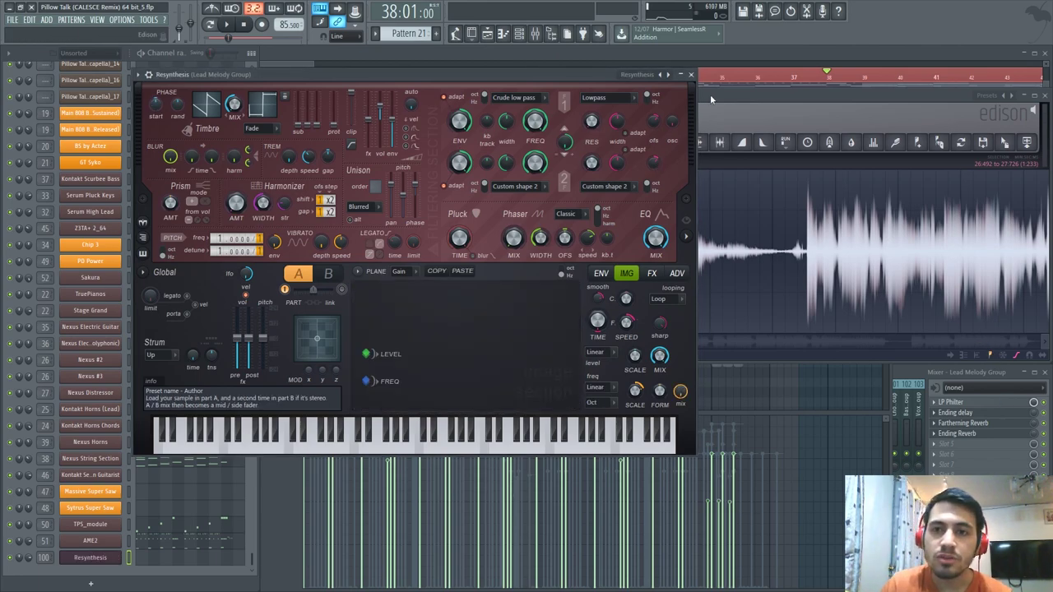
left_click(732, 97)
left_click_drag(308, 75, 229, 66)
left_click_drag(694, 97, 695, 56)
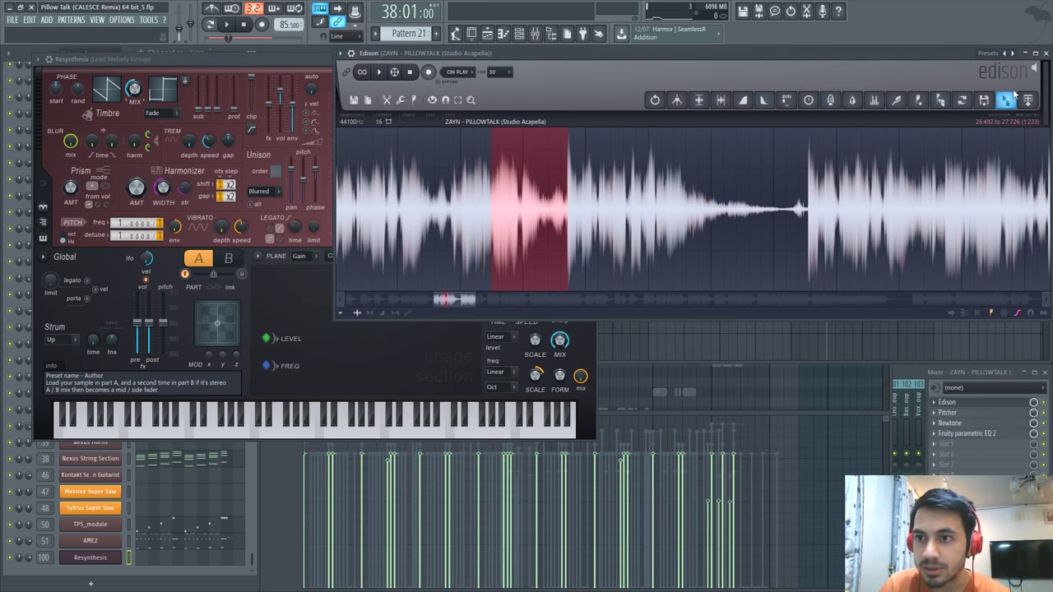
Load Edison's selected vocal region into Harmor's image section and bring the Harmor window to the front.
left_click_drag(1007, 100, 936, 126)
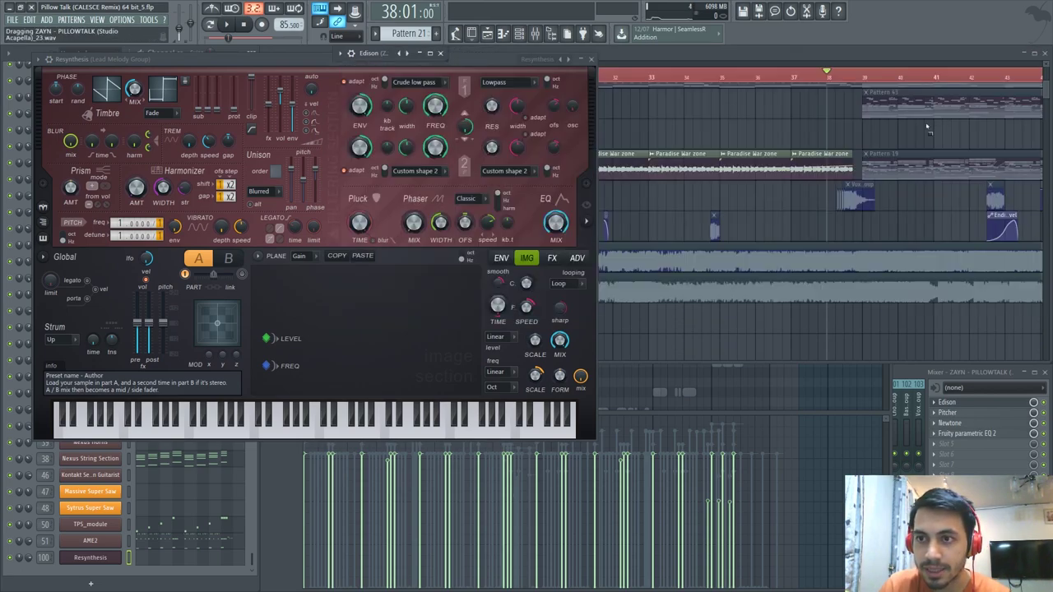
left_click_drag(624, 216, 389, 316)
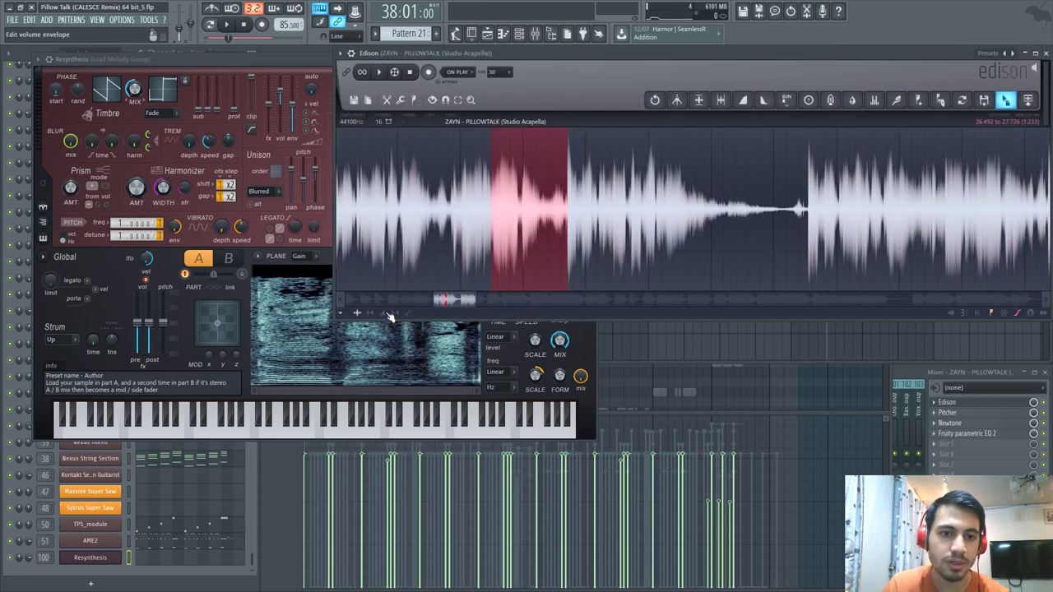
left_click_drag(307, 61, 294, 59)
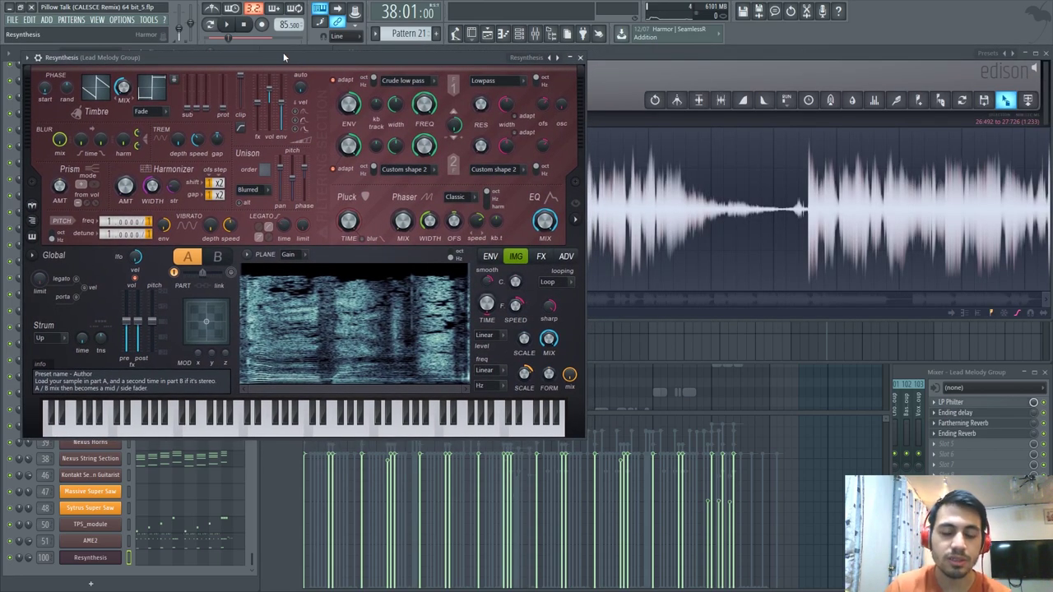
left_click_drag(443, 58, 467, 67)
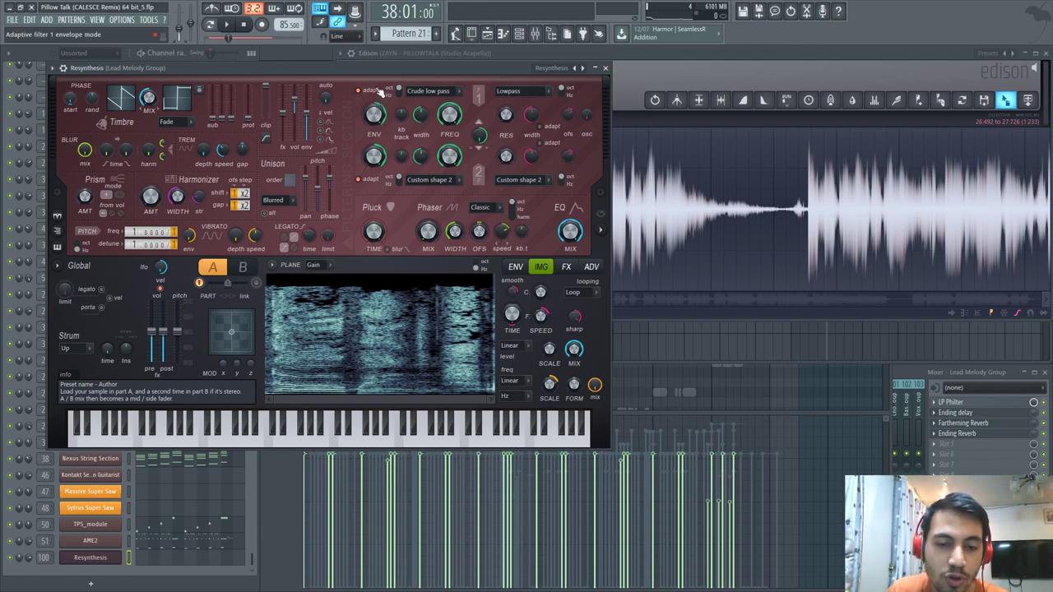
left_click_drag(322, 75, 321, 62)
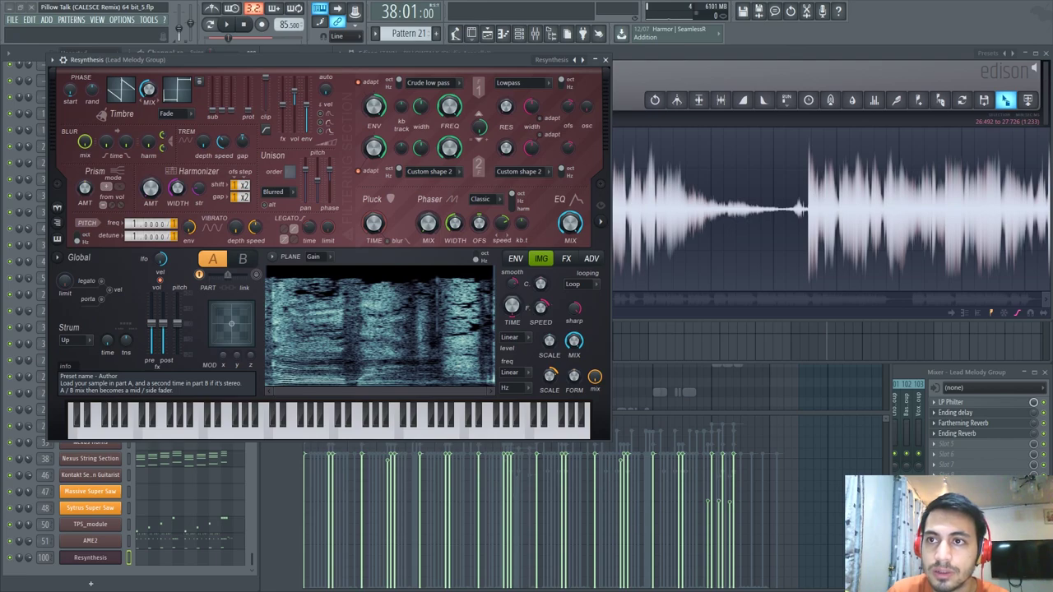
left_click_drag(416, 64, 465, 69)
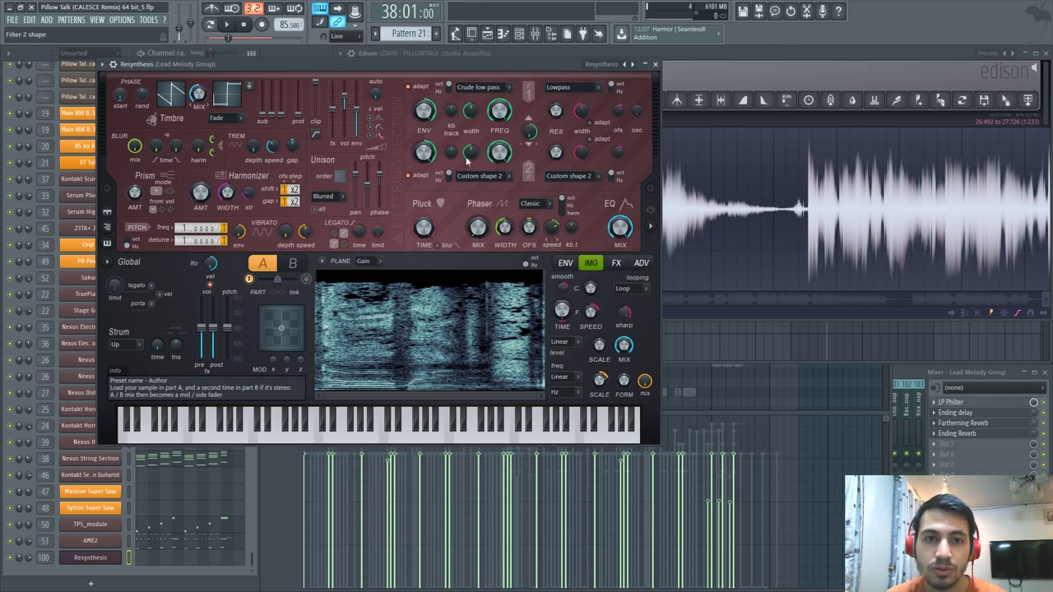
left_click_drag(445, 65, 439, 59)
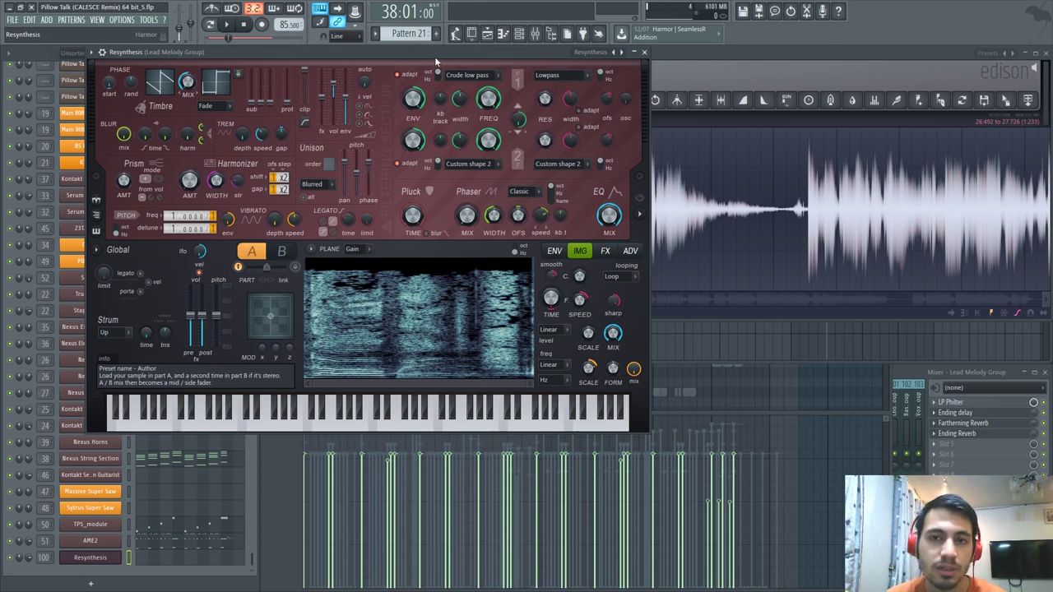
left_click_drag(434, 56, 435, 73)
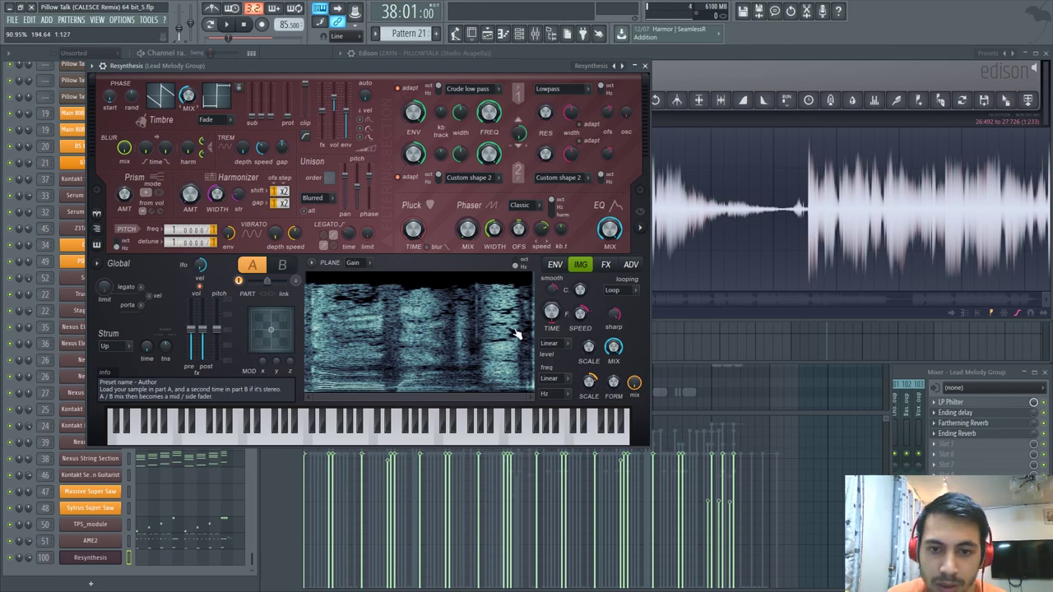
left_click_drag(356, 67, 453, 82)
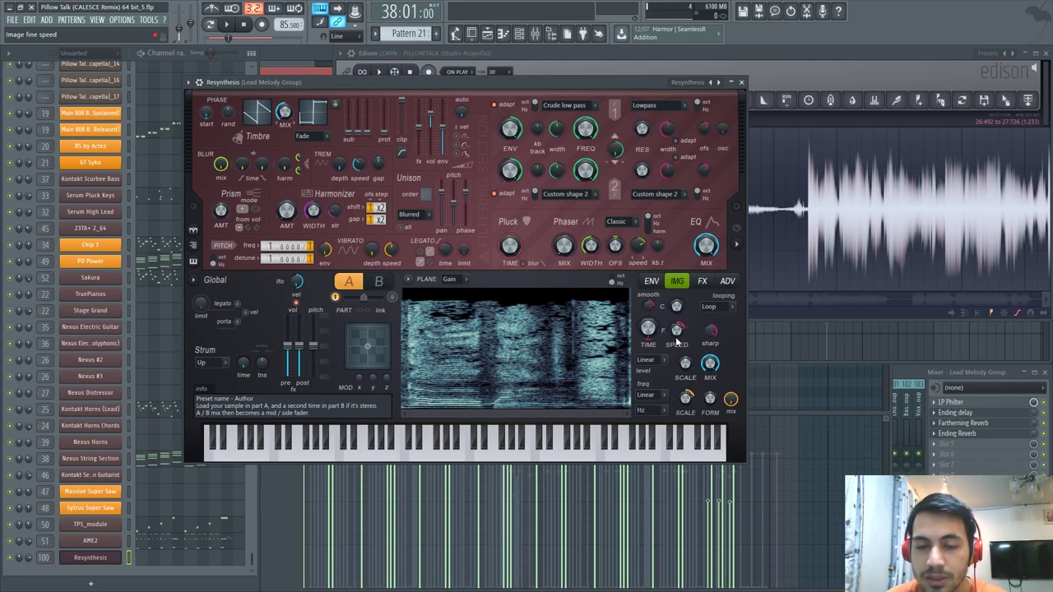
Set Harmor's image fine speed to 65.69% and play test notes to hear the resynthesized vocal.
key("z")
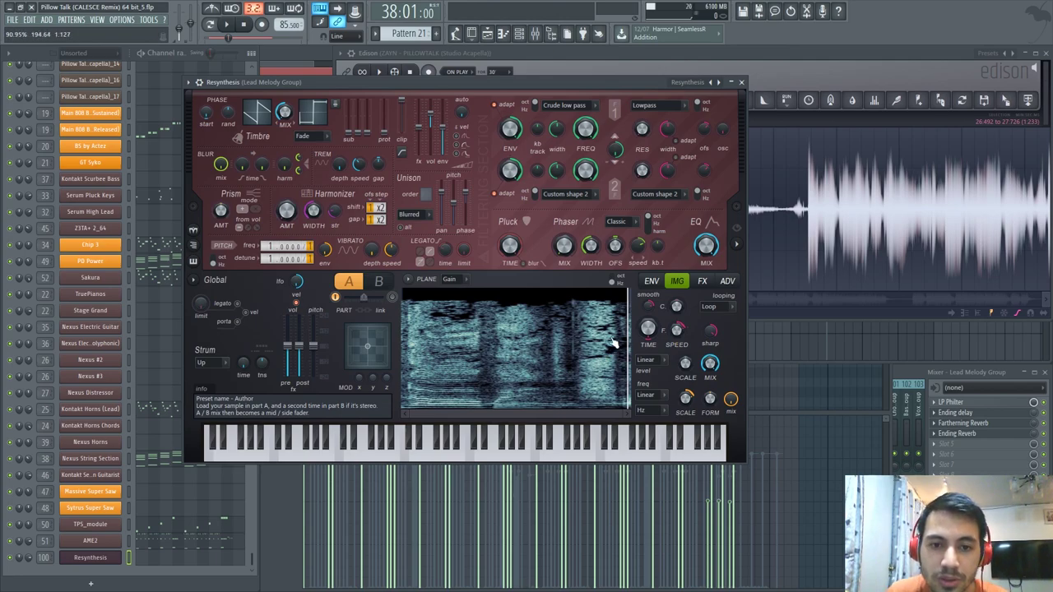
key("z")
key("z")
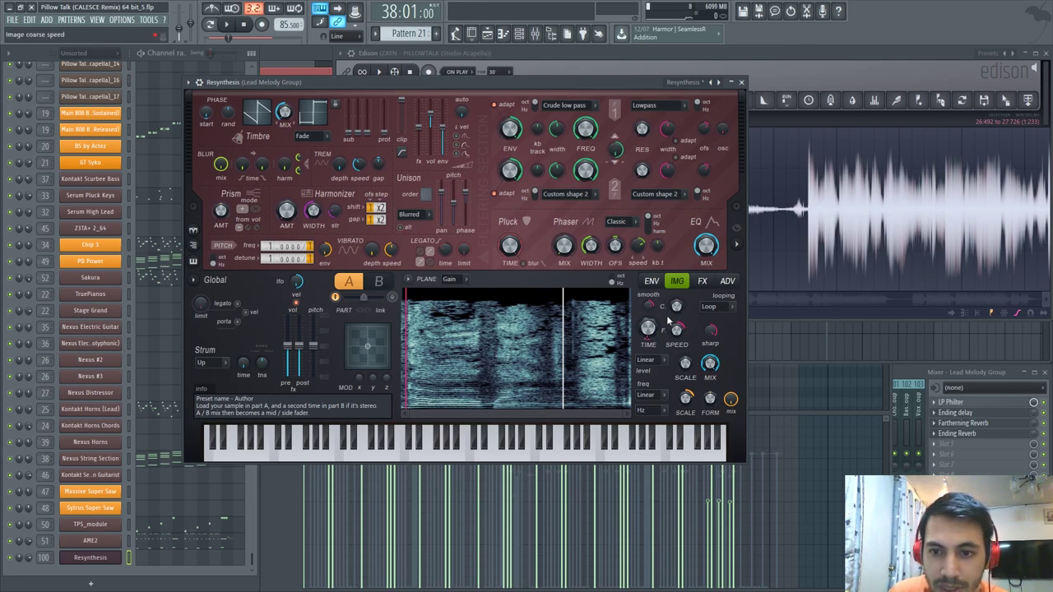
left_click_drag(676, 331, 676, 342)
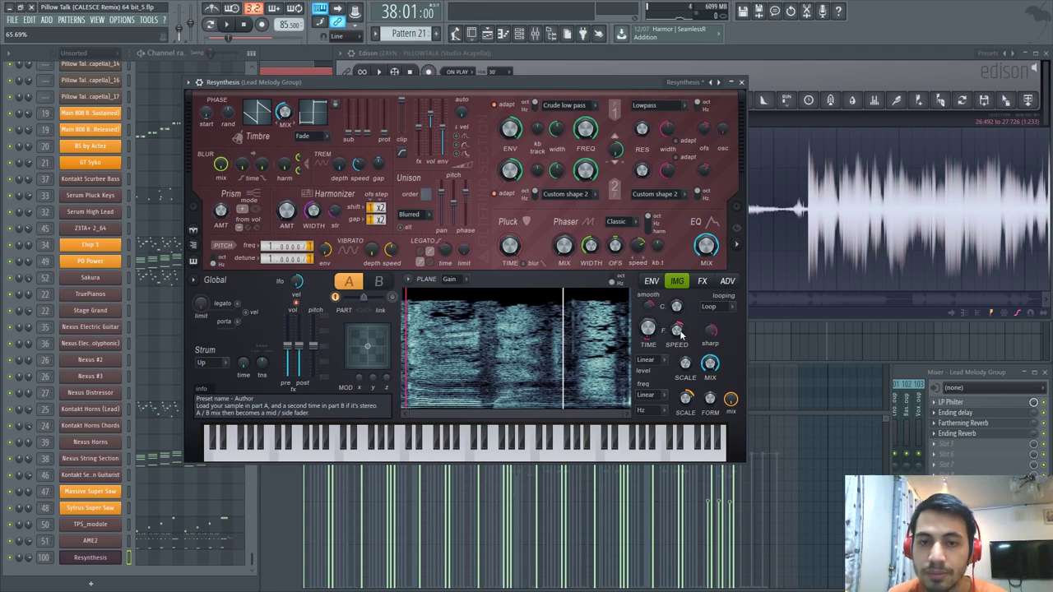
key("z")
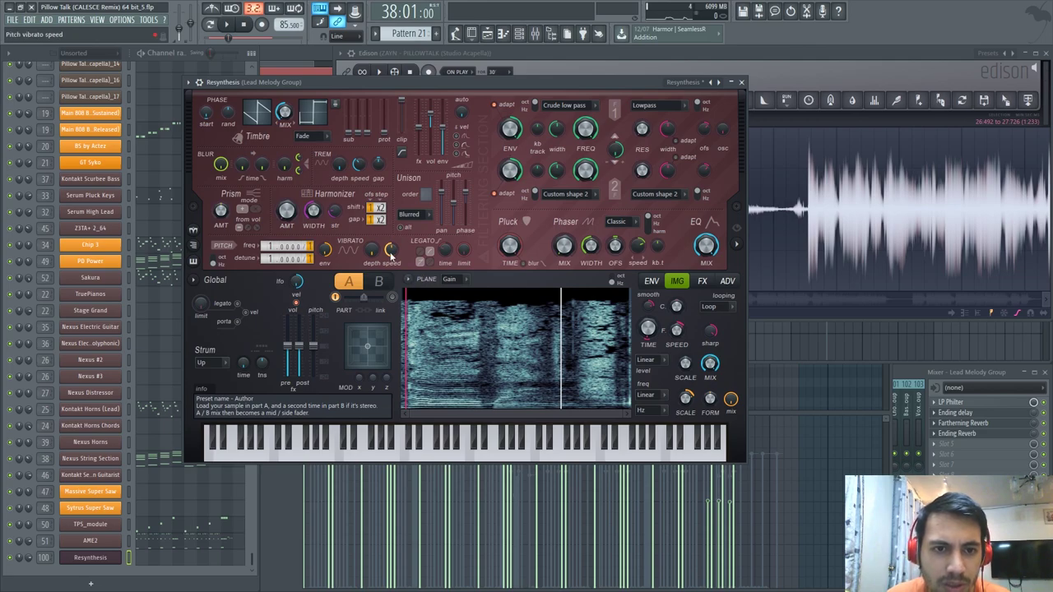
Enable legato in Harmor's global section and play a short melody with the vocal chop to test it.
left_click(237, 304)
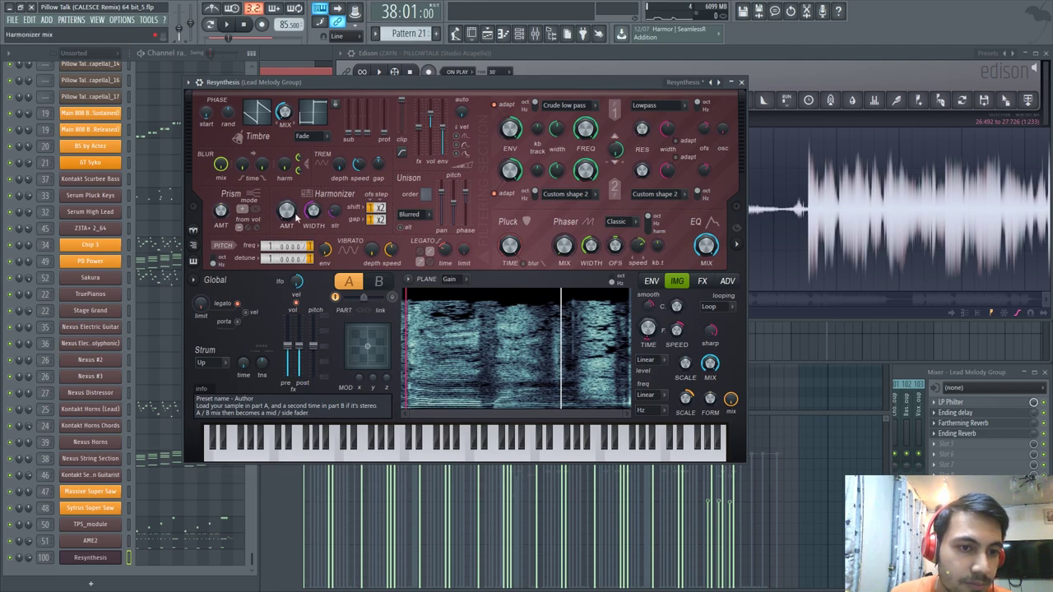
key("q")
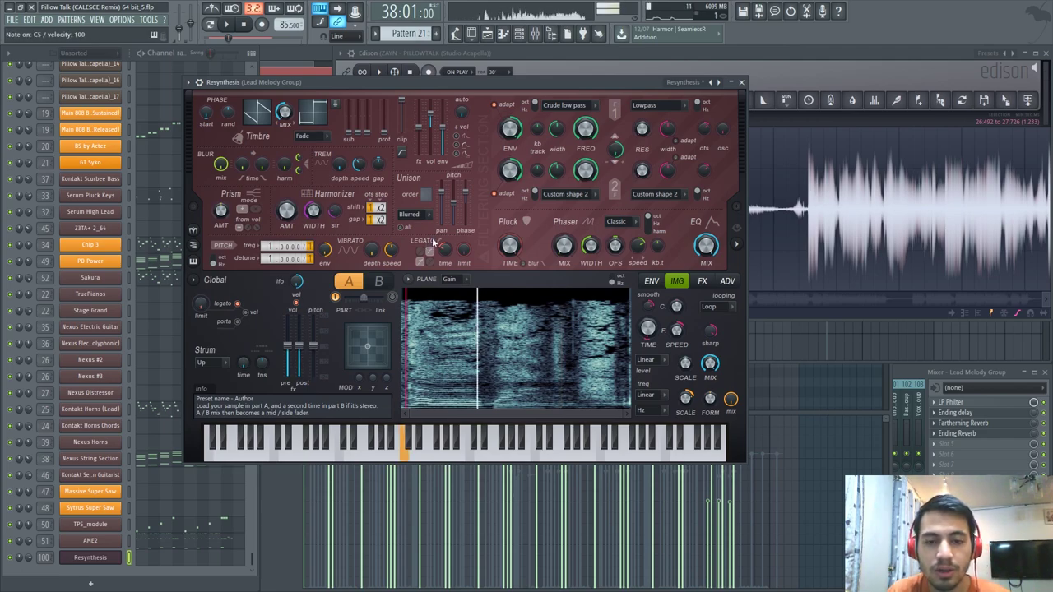
key("q")
key("r")
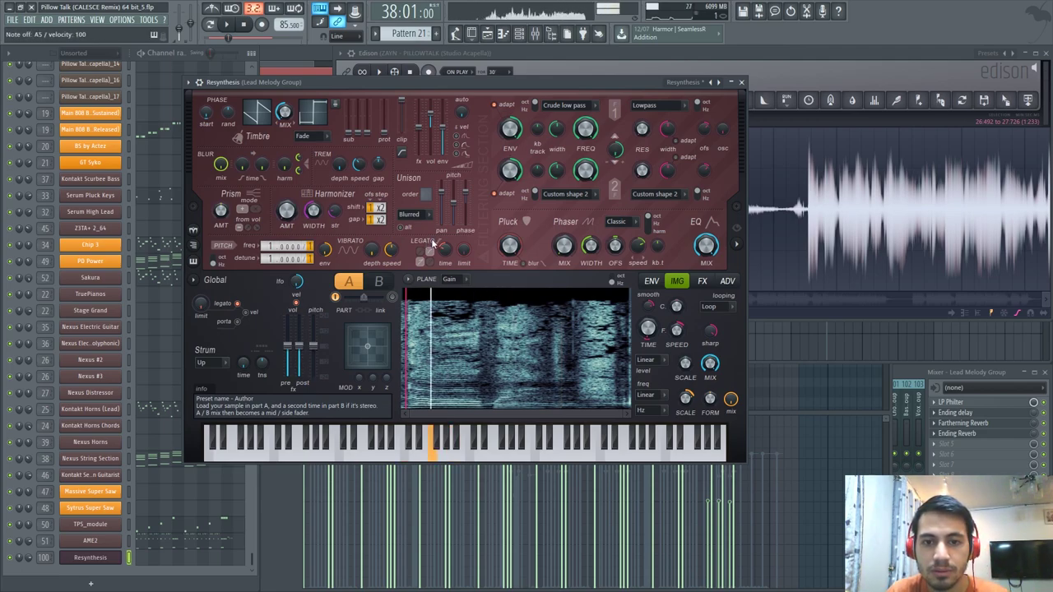
key("u")
key("t")
key("r")
key("w")
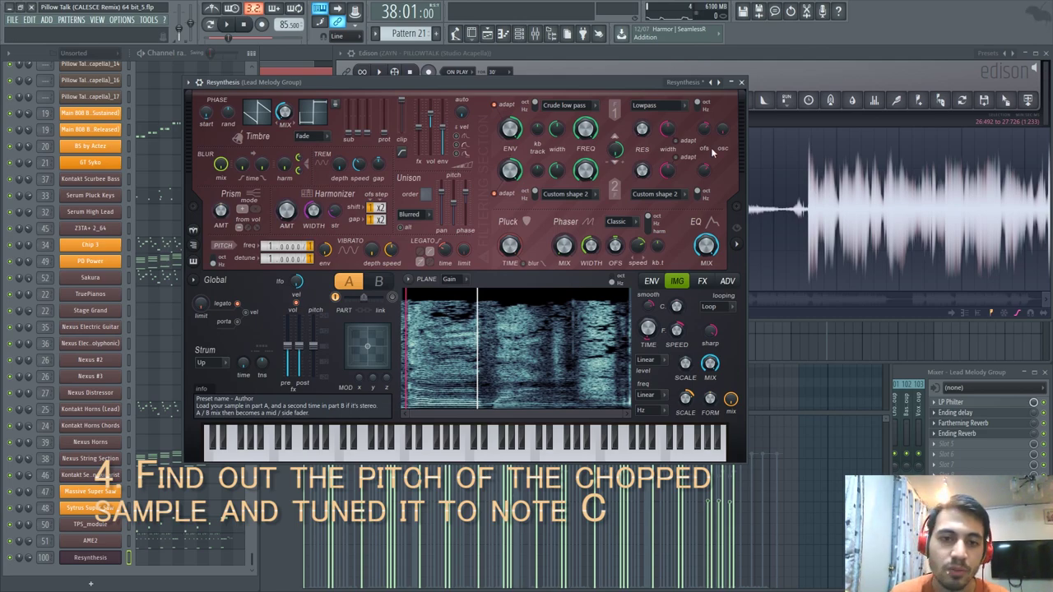
Reposition the Harmor window and expand its spectral display section.
left_click_drag(562, 81, 582, 64)
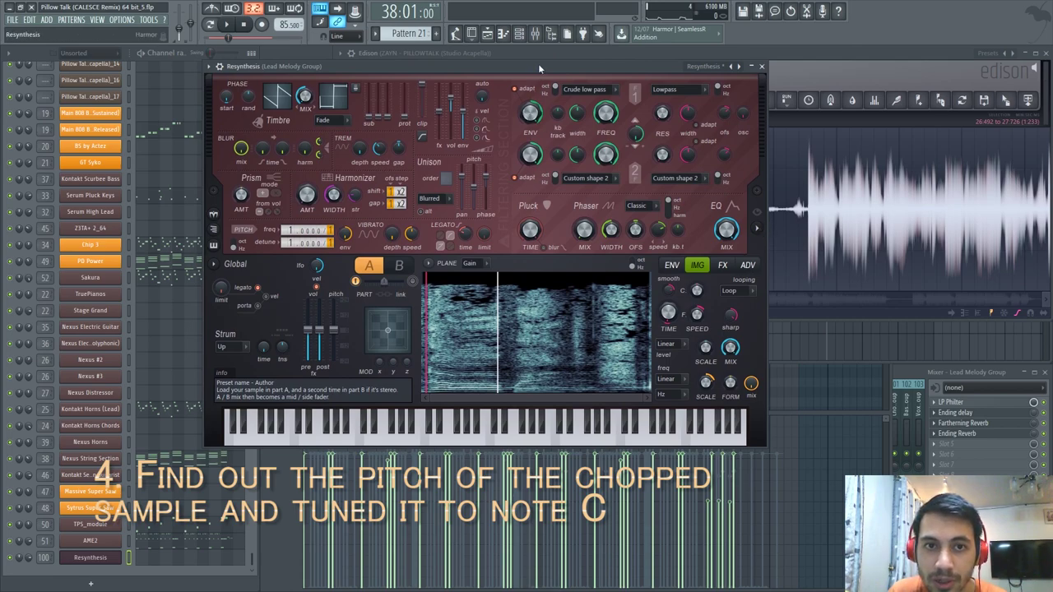
left_click_drag(537, 66, 529, 59)
left_click(748, 221)
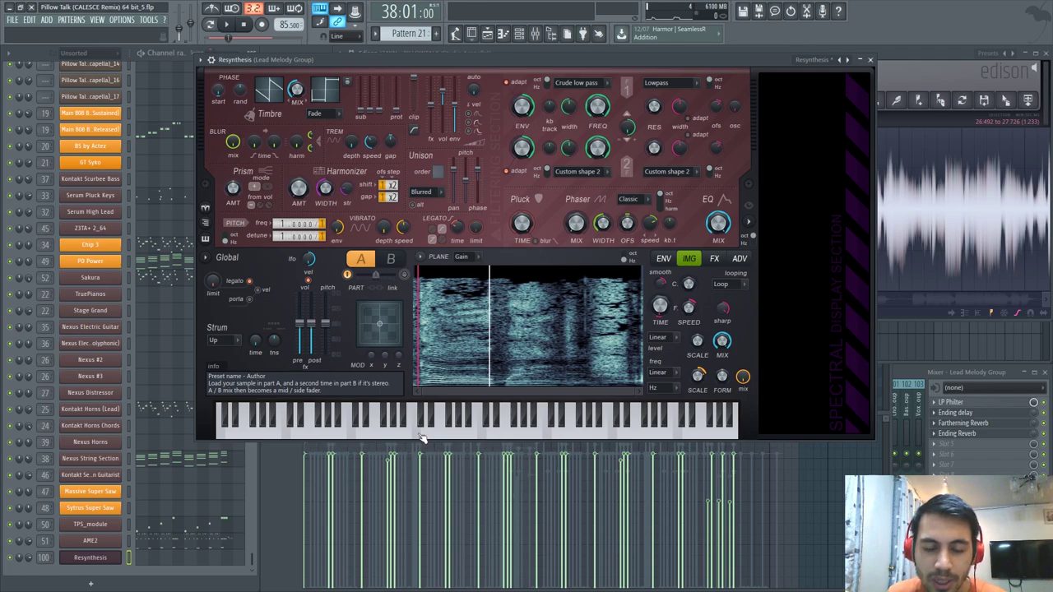
Tune Harmor's main pitch down by about 57 cents and play test notes before and after to check the tuning.
left_click(481, 432)
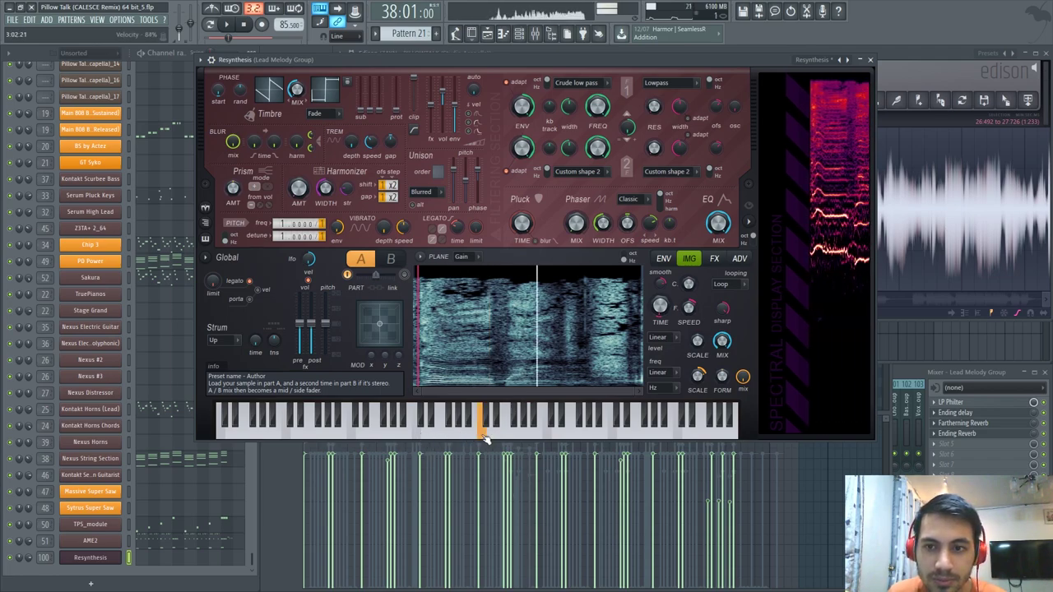
left_click(418, 436)
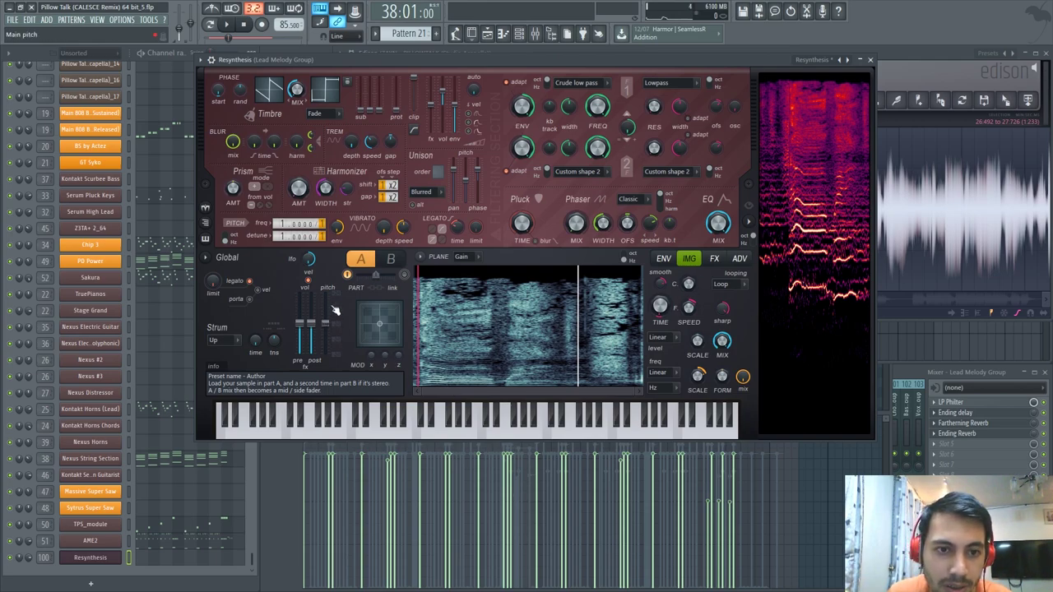
left_click_drag(326, 323, 325, 324)
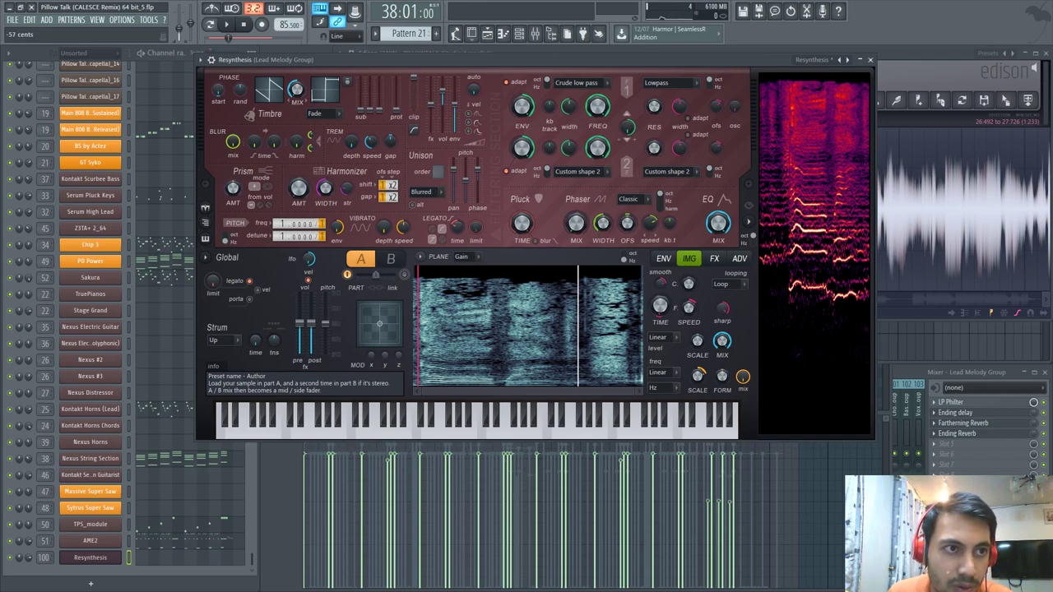
left_click_drag(325, 325, 326, 326)
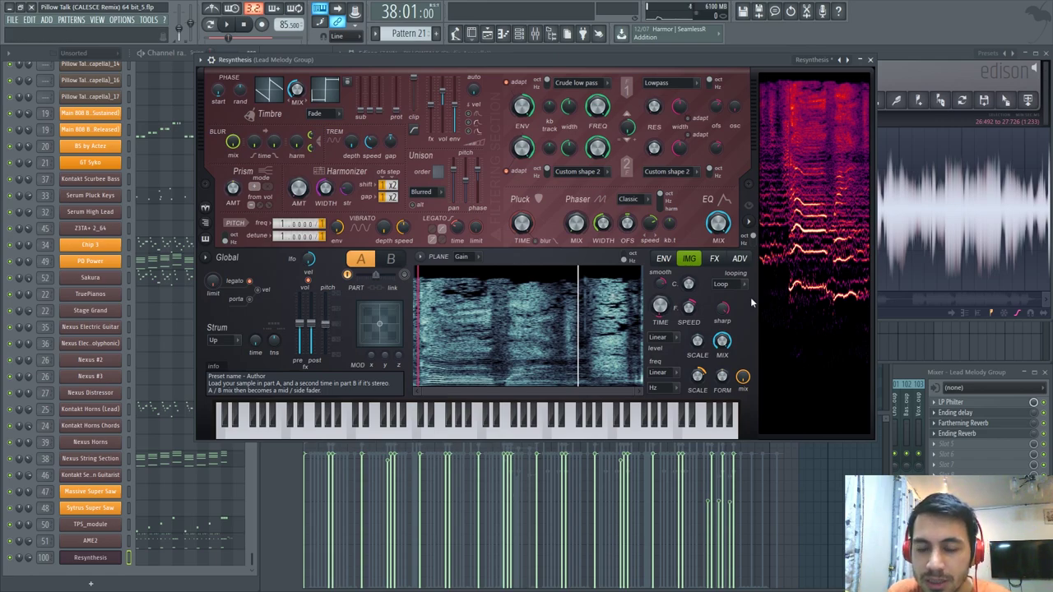
key("q")
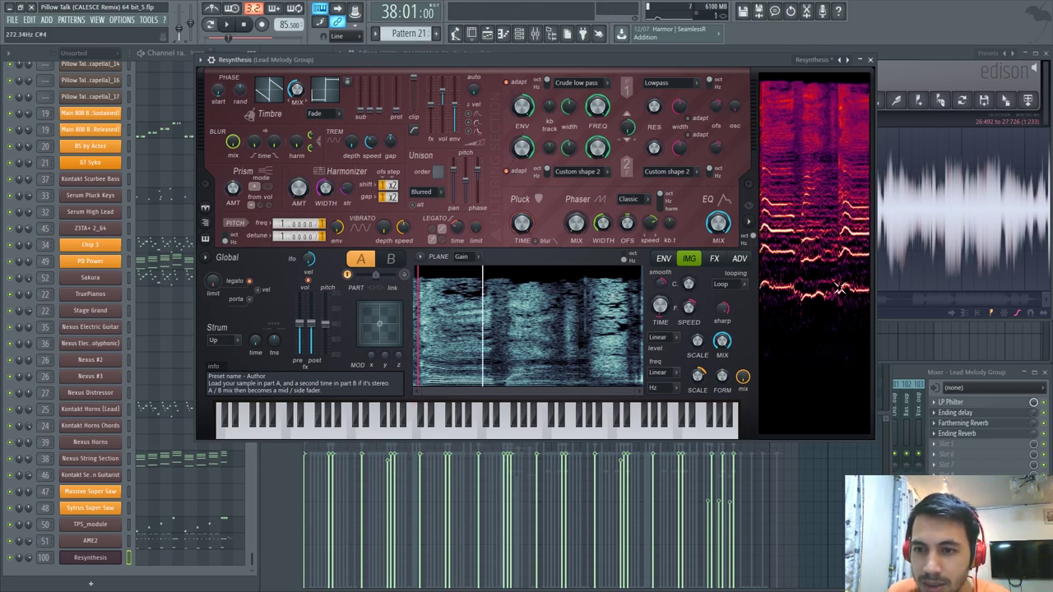
key("q")
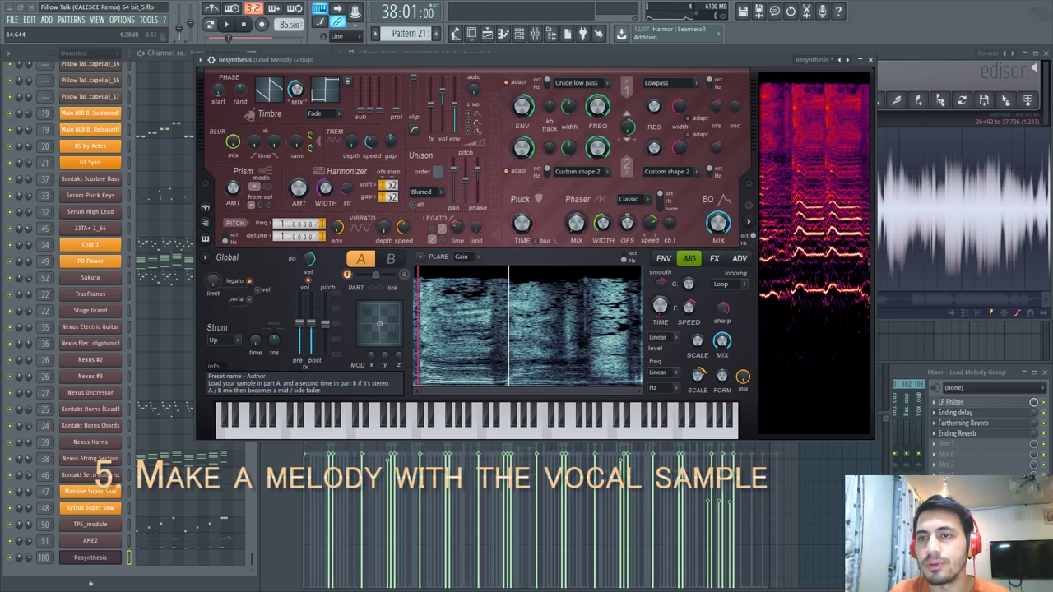
Paste the existing lead melody notes into the new Resynthesis channel of Pattern 21 and open them in the piano roll.
left_click(31, 54)
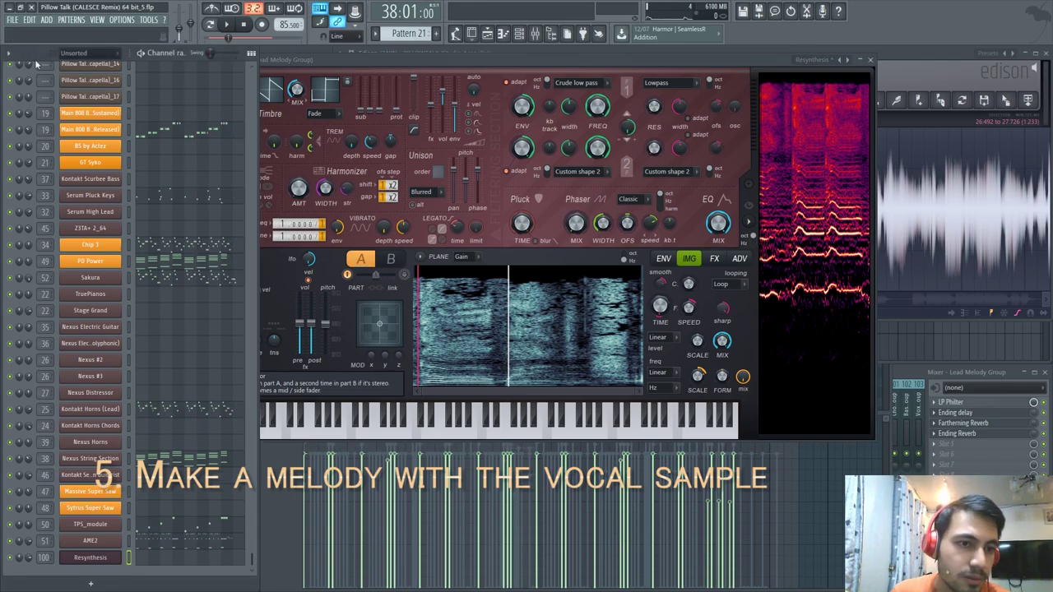
scroll(209, 194, "up", 10)
scroll(209, 198, "down", 5)
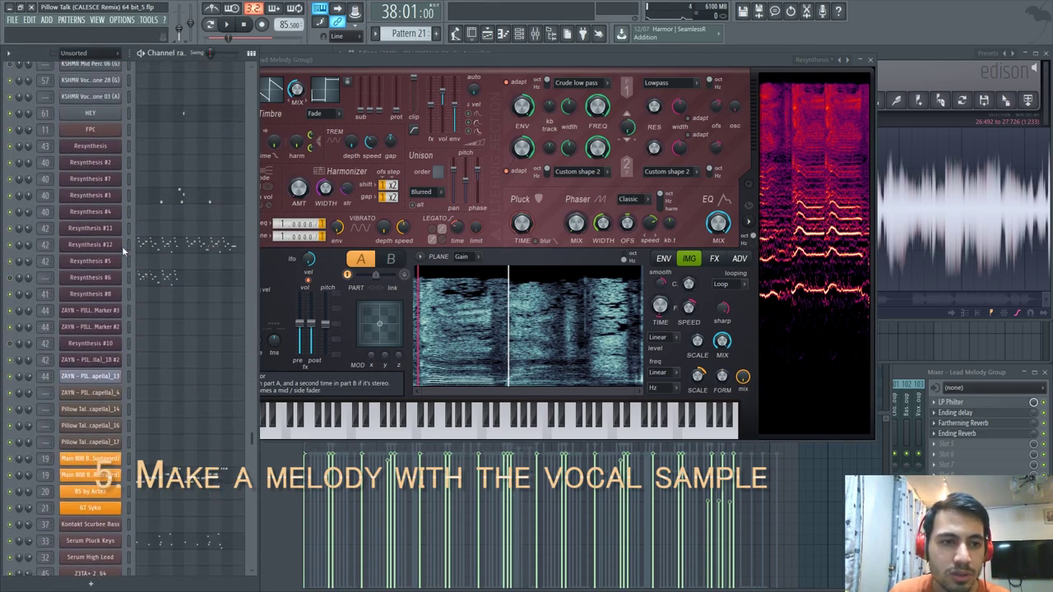
scroll(194, 228, "down", 10)
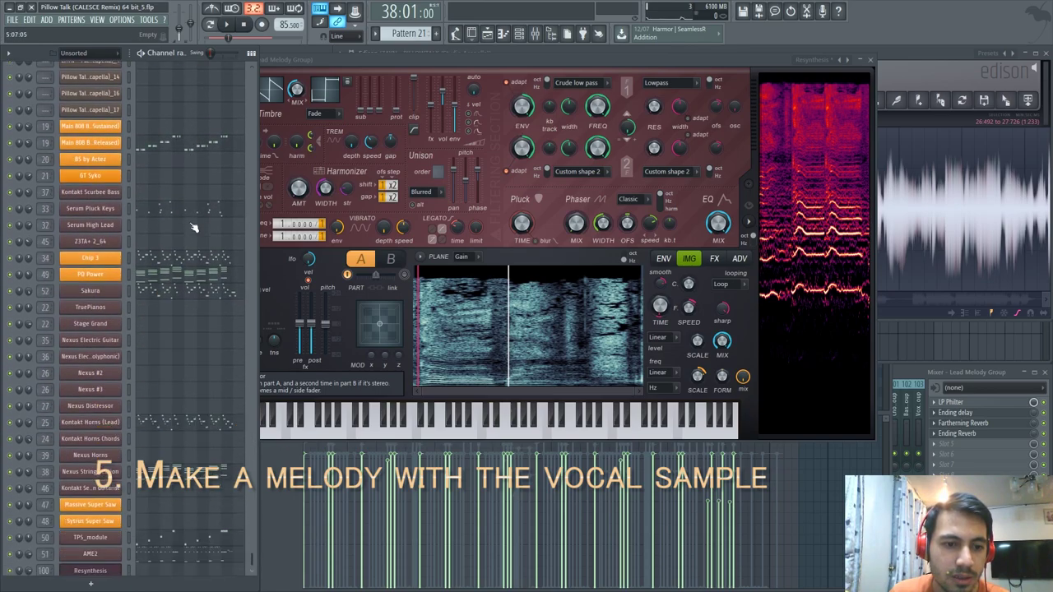
scroll(194, 228, "down", 2)
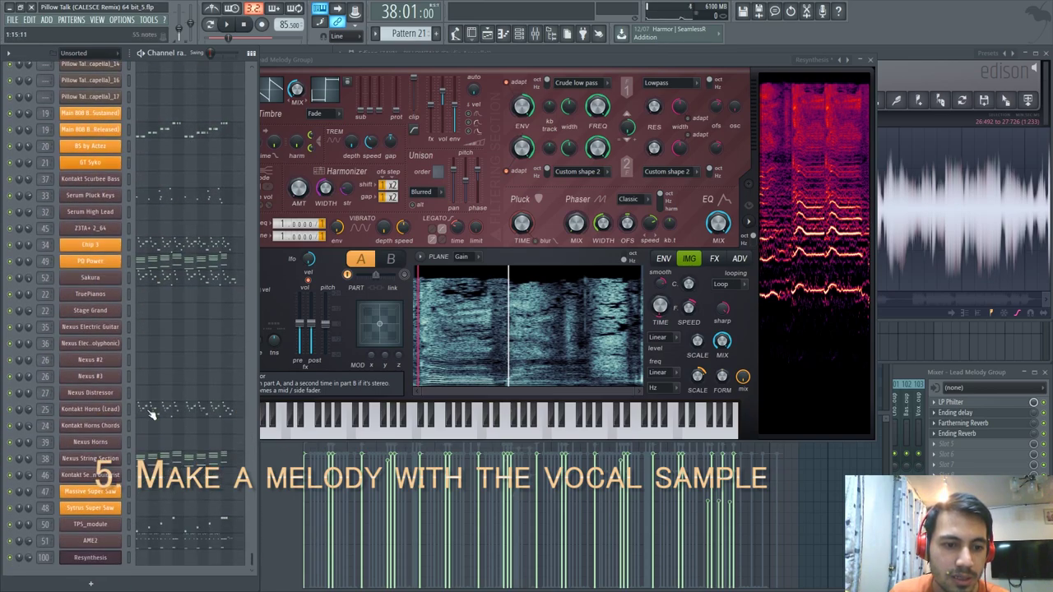
left_click(129, 558)
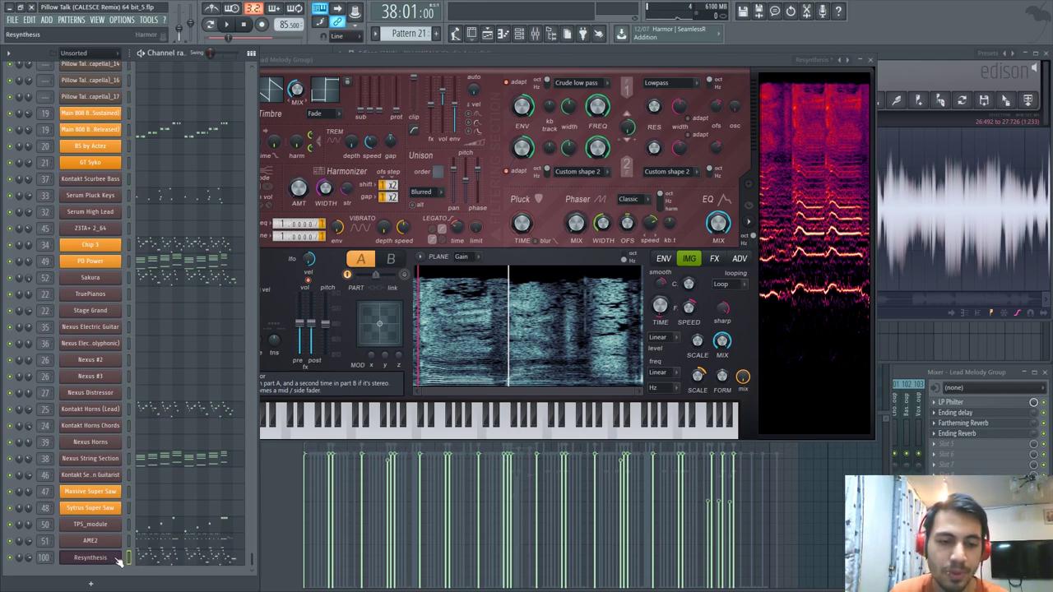
left_click(152, 562)
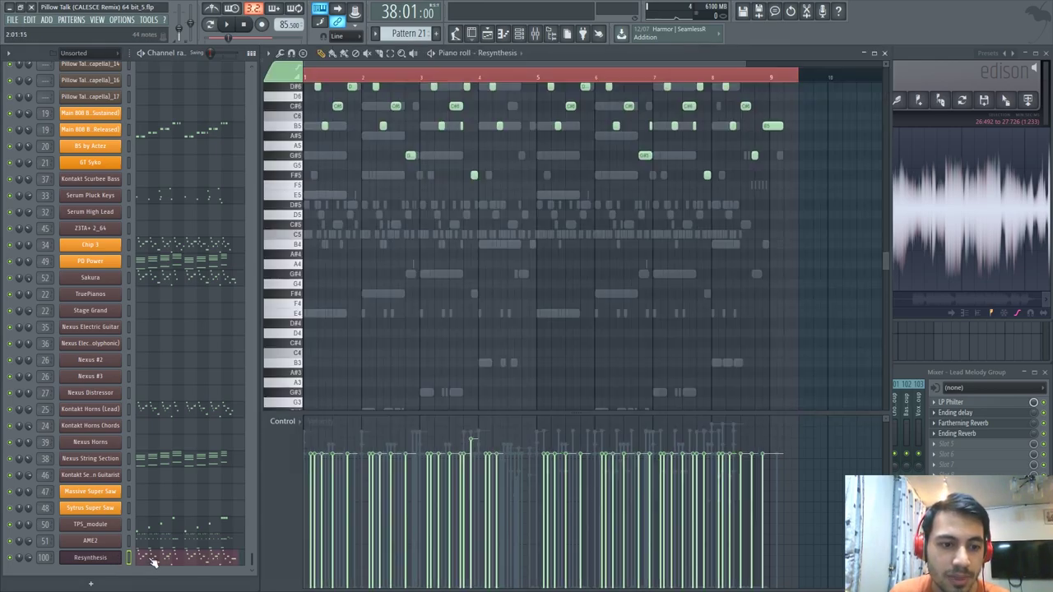
scroll(430, 277, "up", 3)
scroll(312, 289, "up", 3)
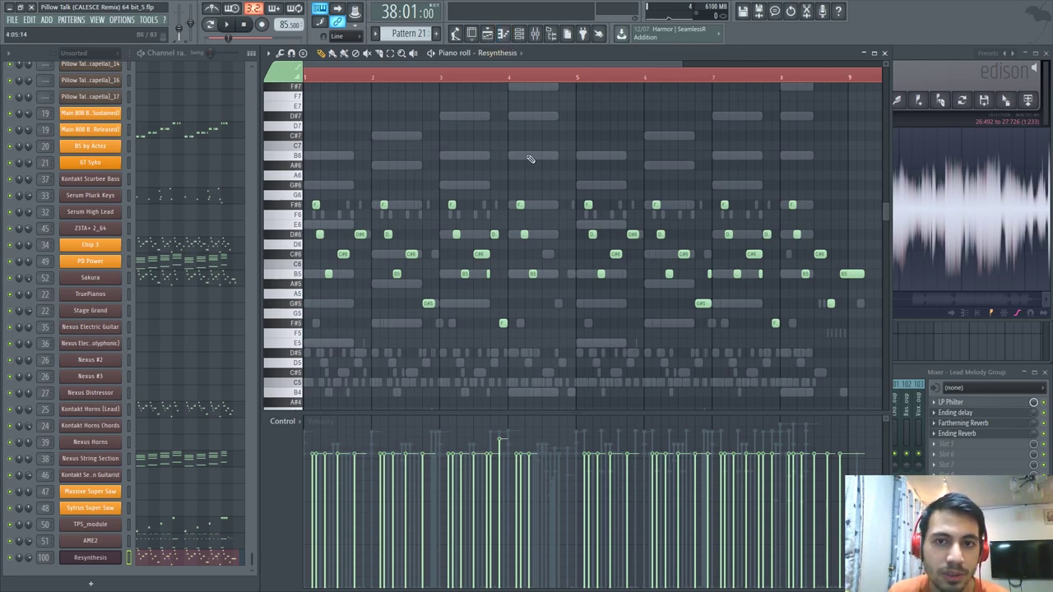
Route the Resynthesis channel to mixer track 75, name that track Resynthesis and lower its volume.
left_click(535, 33)
left_click_drag(523, 583, 640, 560)
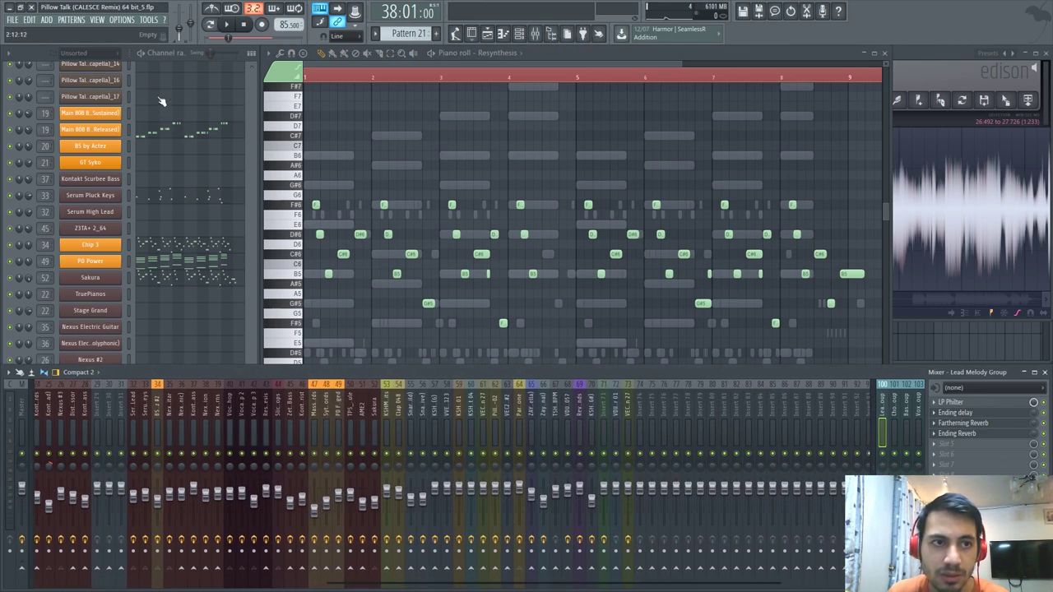
left_click(46, 54)
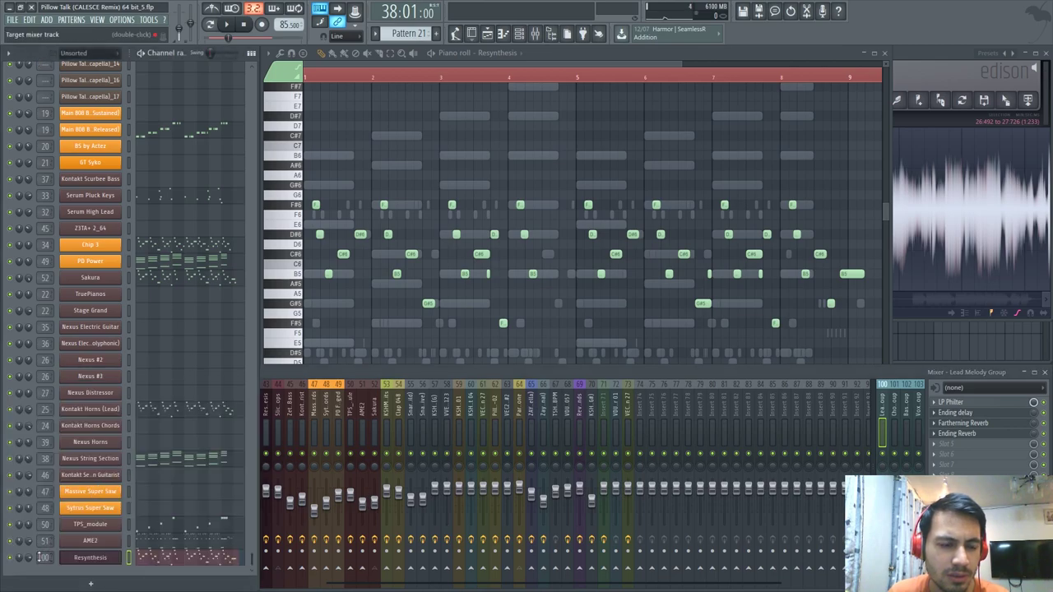
left_click_drag(49, 554, 52, 564)
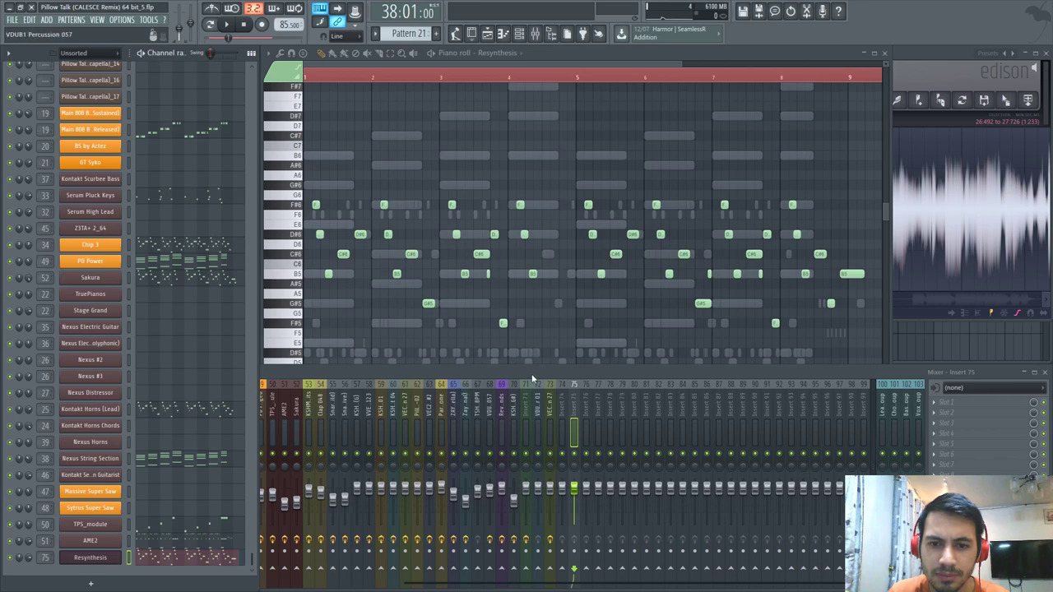
left_click(532, 375)
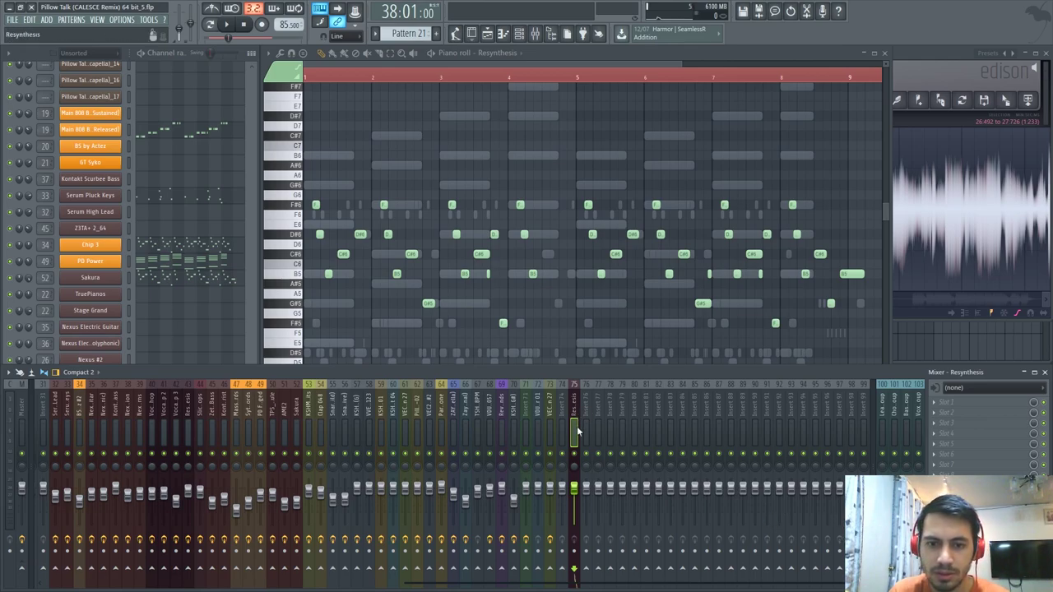
left_click_drag(575, 491, 575, 501)
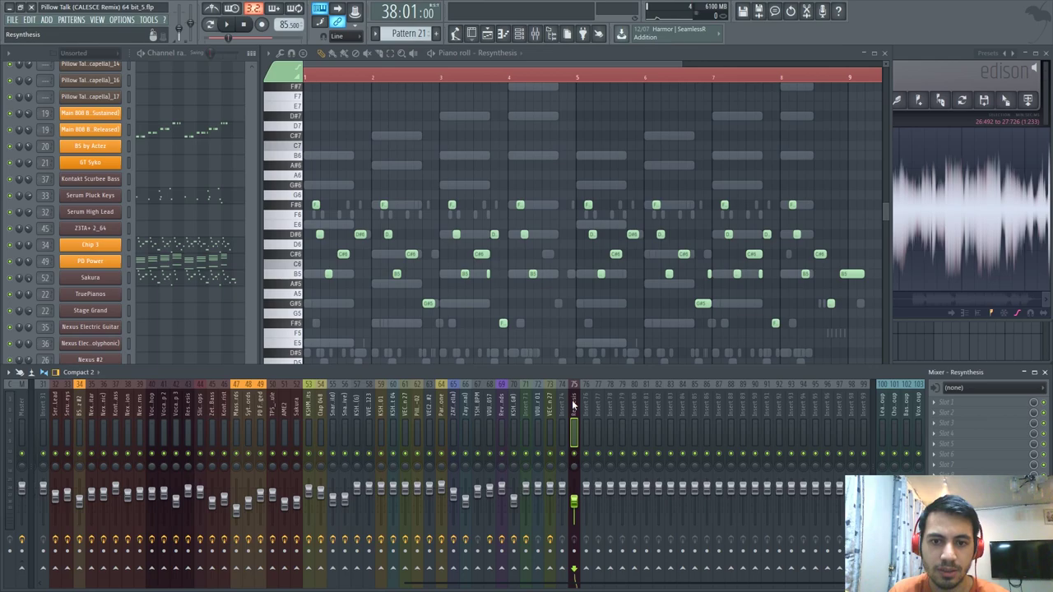
Solo the Resynthesis mixer track and play Pattern 21 to hear the vocal chop melody, stopping playback at the end.
right_click(574, 454)
key("space")
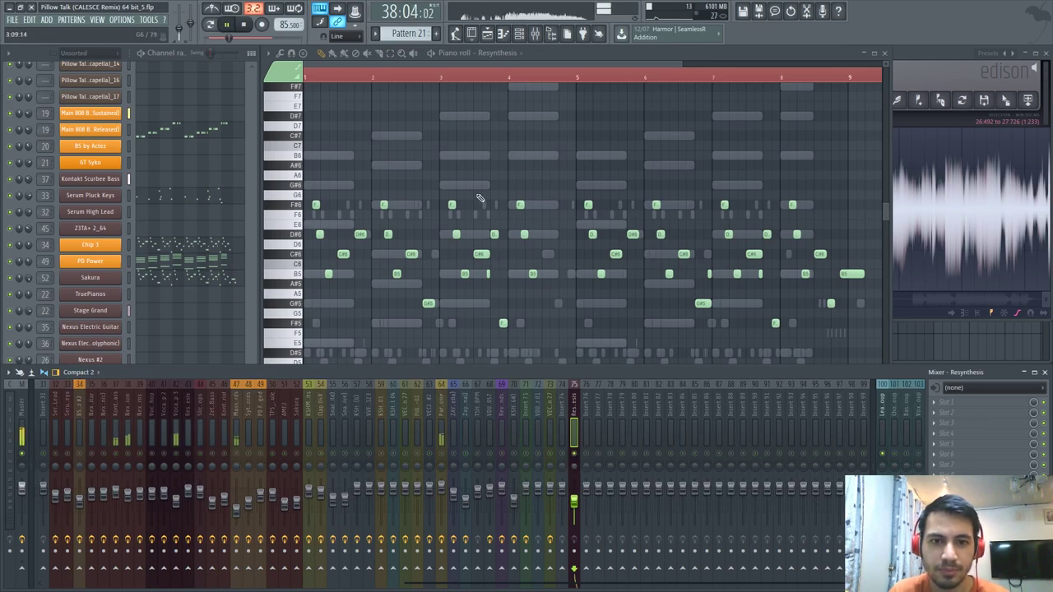
right_click(478, 197)
scroll(366, 165, "up", 2)
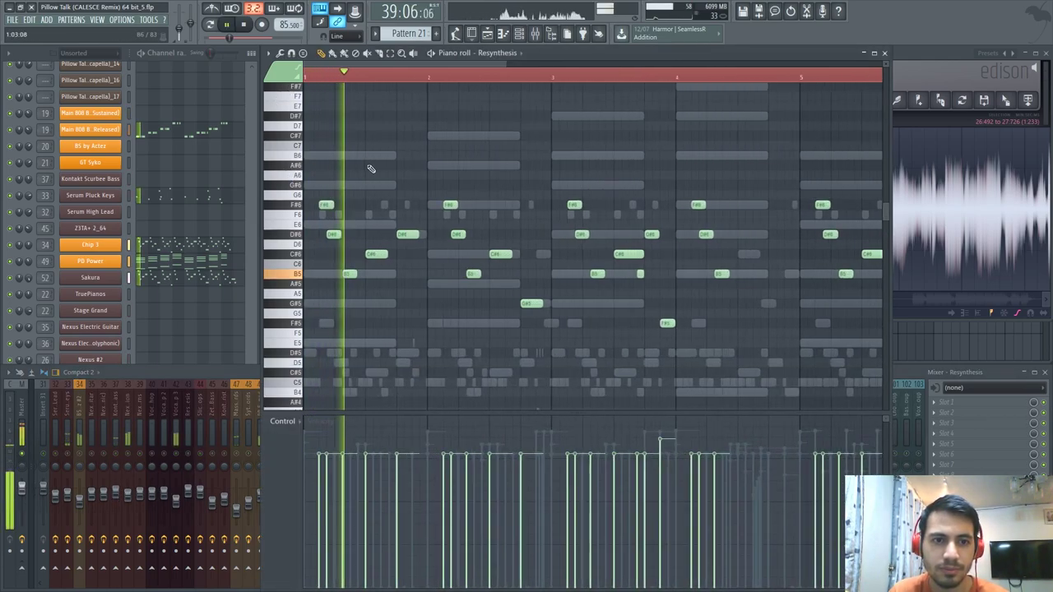
scroll(375, 170, "down", 2)
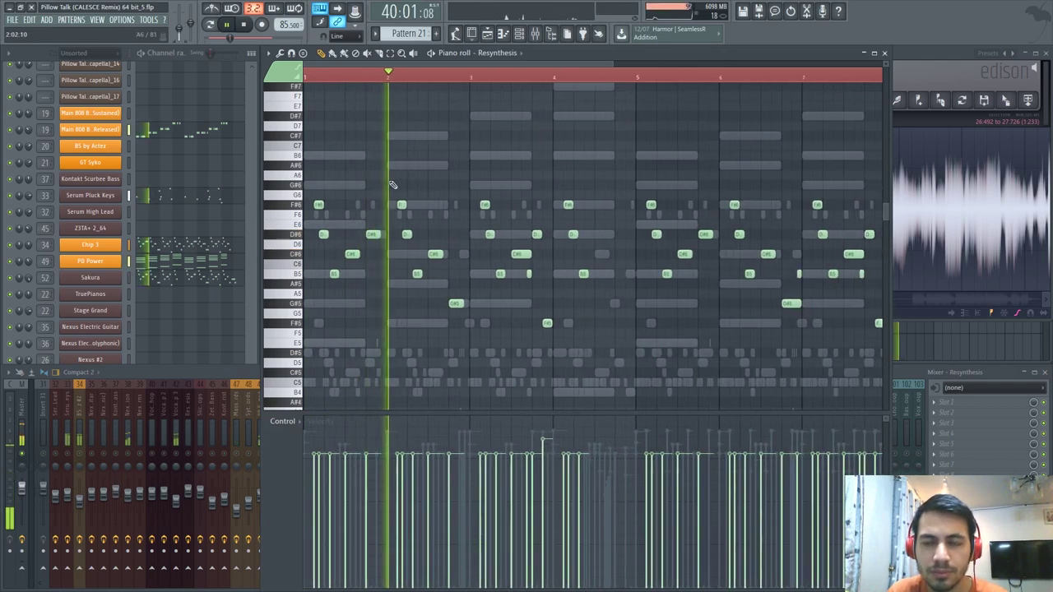
scroll(384, 175, "down", 1)
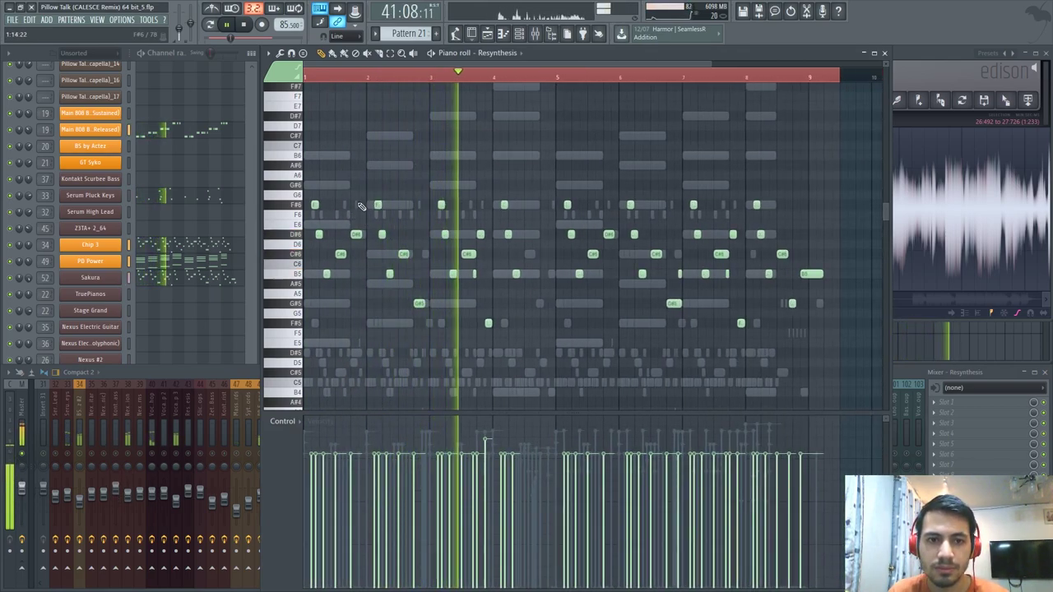
scroll(288, 238, "up", 1)
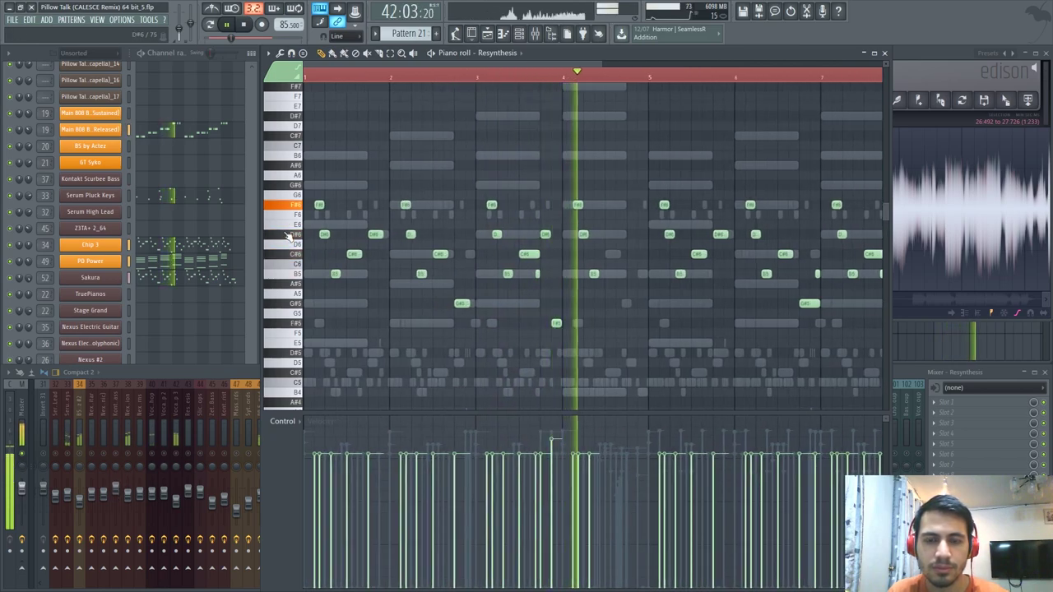
key("space")
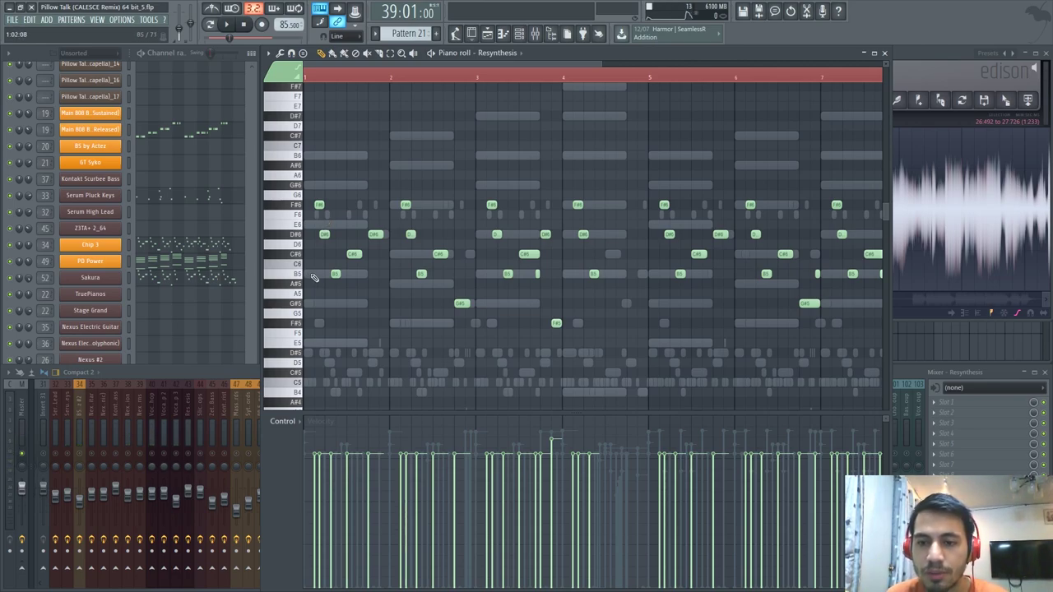
Reopen the Resynthesis channel's Harmor window and show its effects section.
scroll(327, 288, "up", 3)
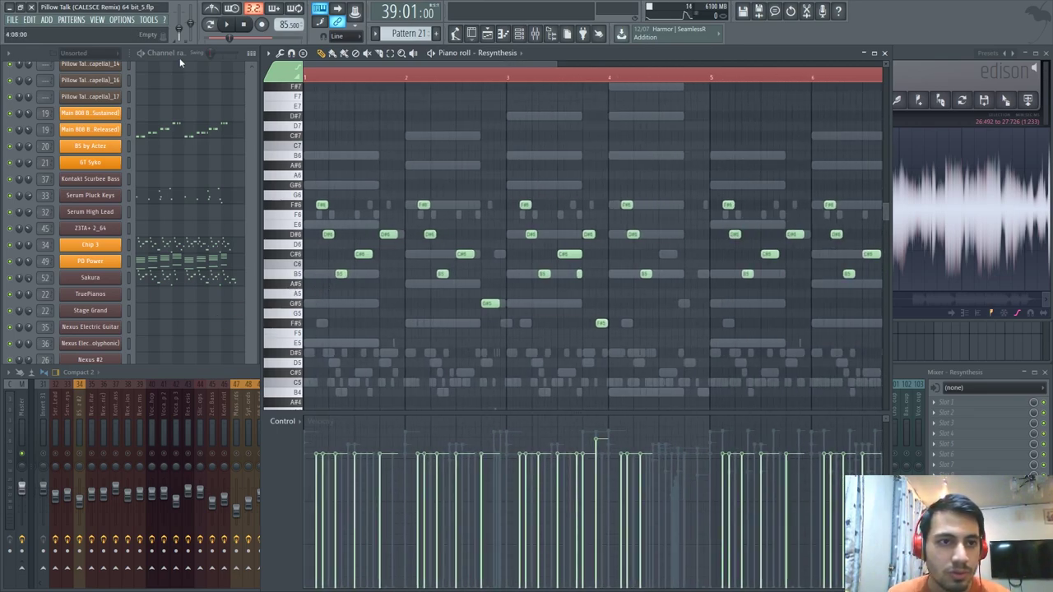
left_click(38, 56)
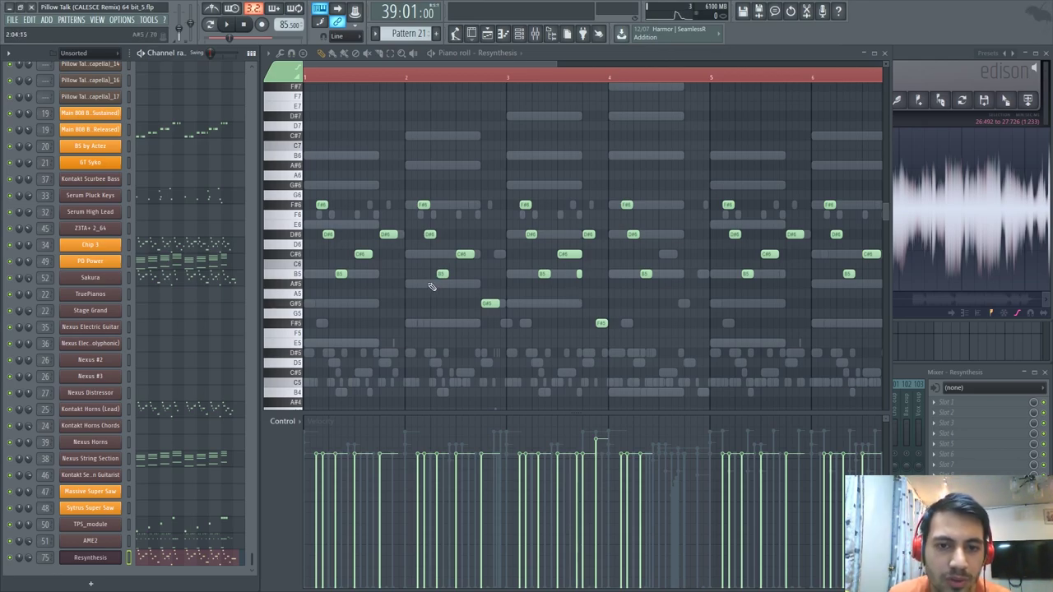
scroll(410, 299, "down", 2)
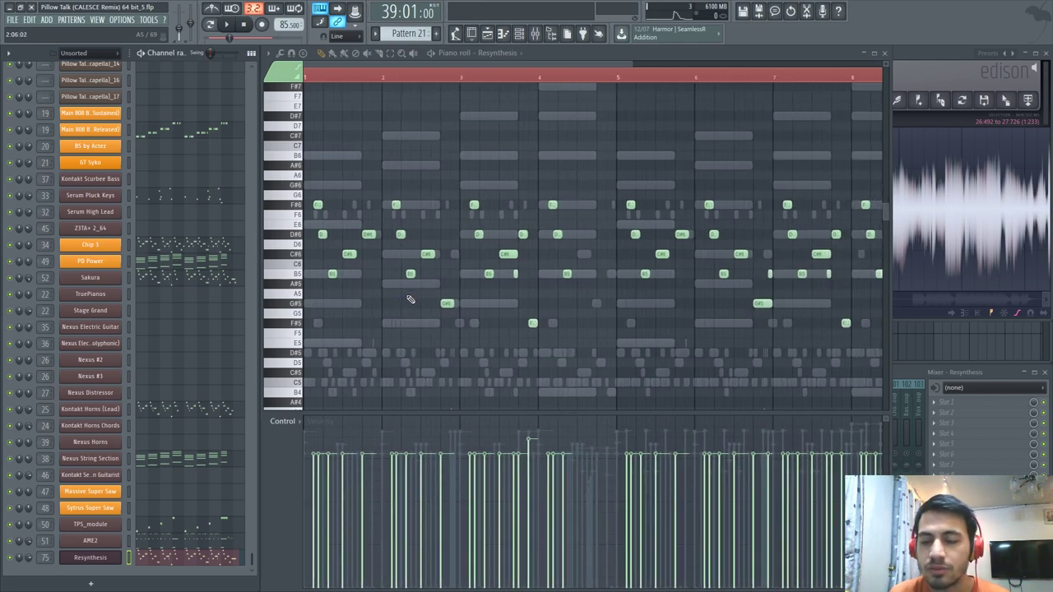
scroll(301, 342, "up", 1)
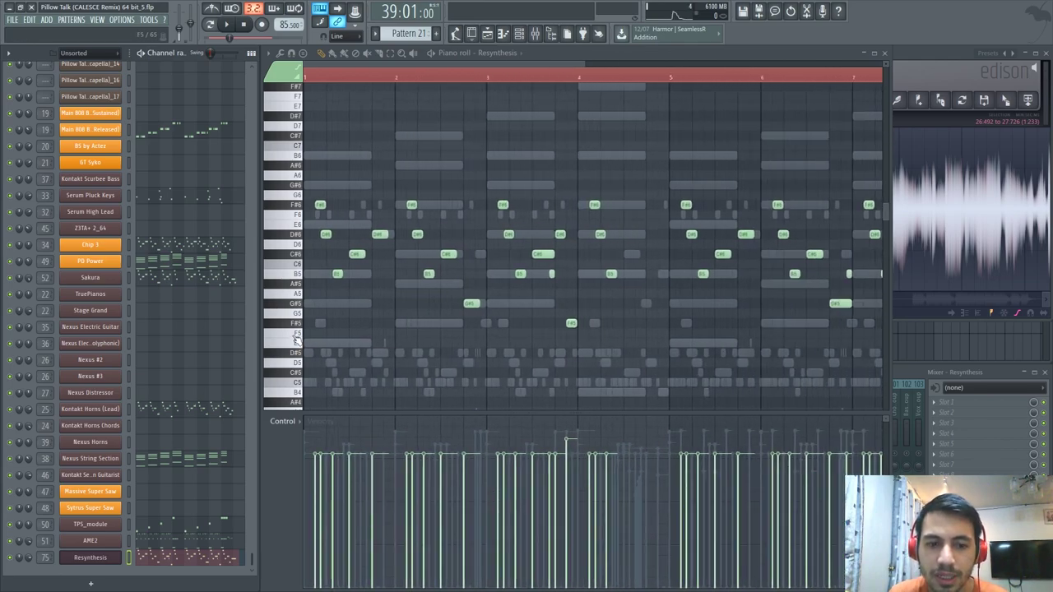
left_click(115, 558)
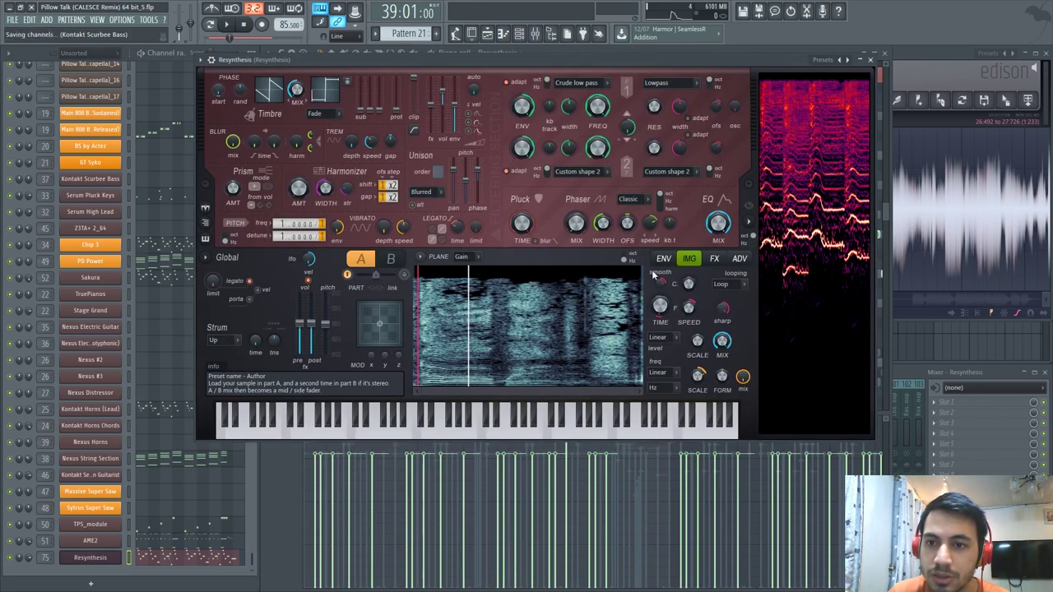
left_click(715, 259)
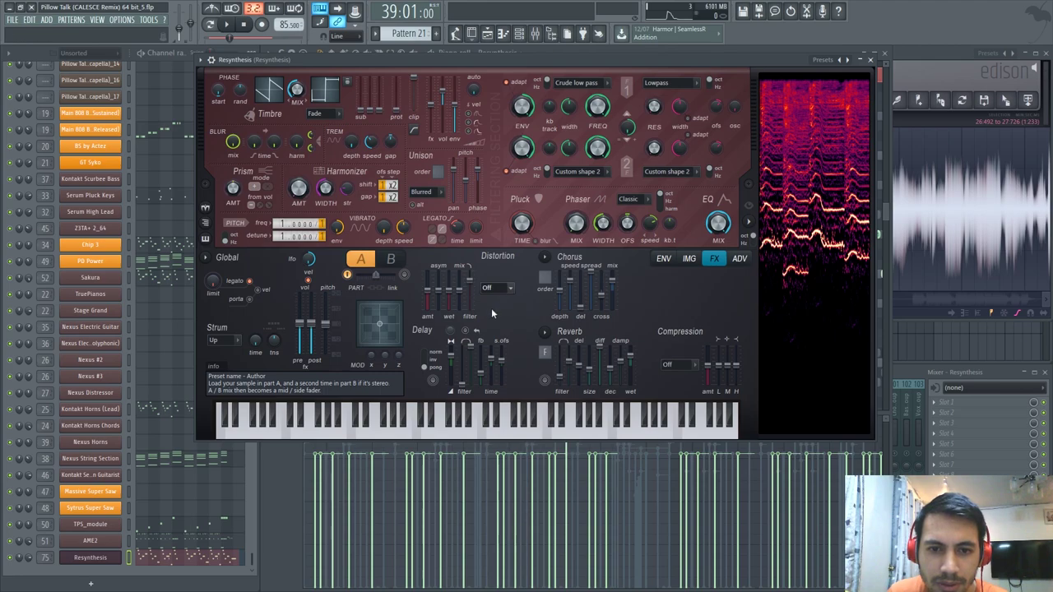
Set Harmor's distortion type to Log with an amount of 37% and play test notes to hear it.
left_click(493, 360)
left_click_drag(427, 292, 427, 298)
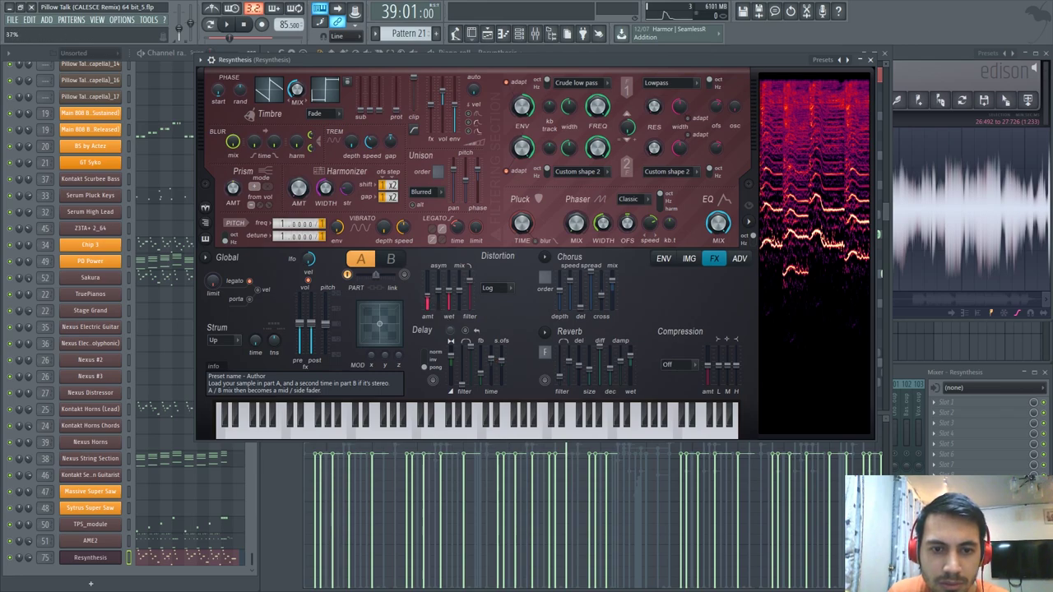
key("m")
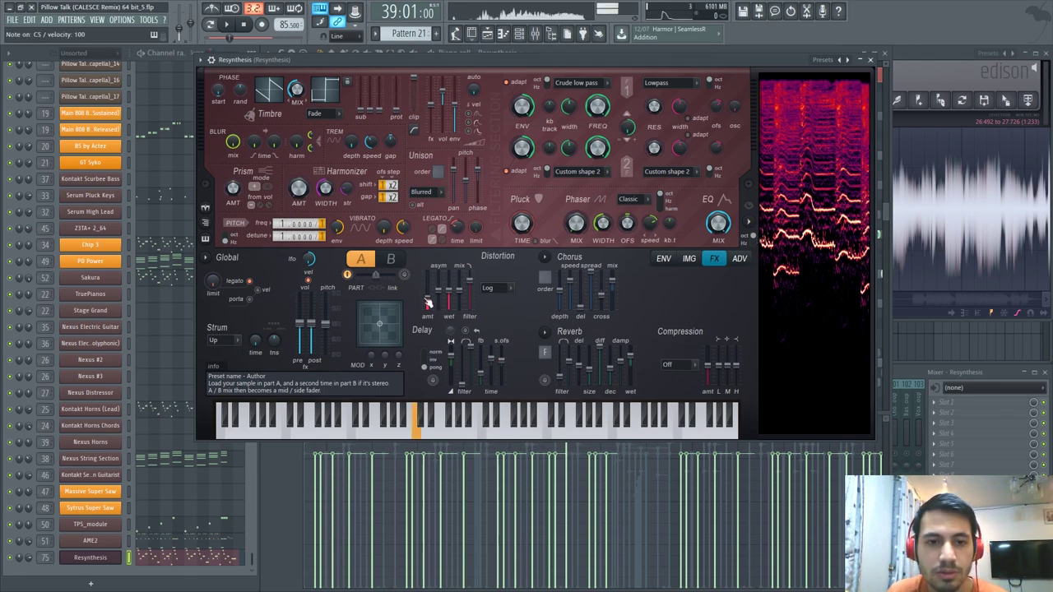
key("q")
key("w")
key("t")
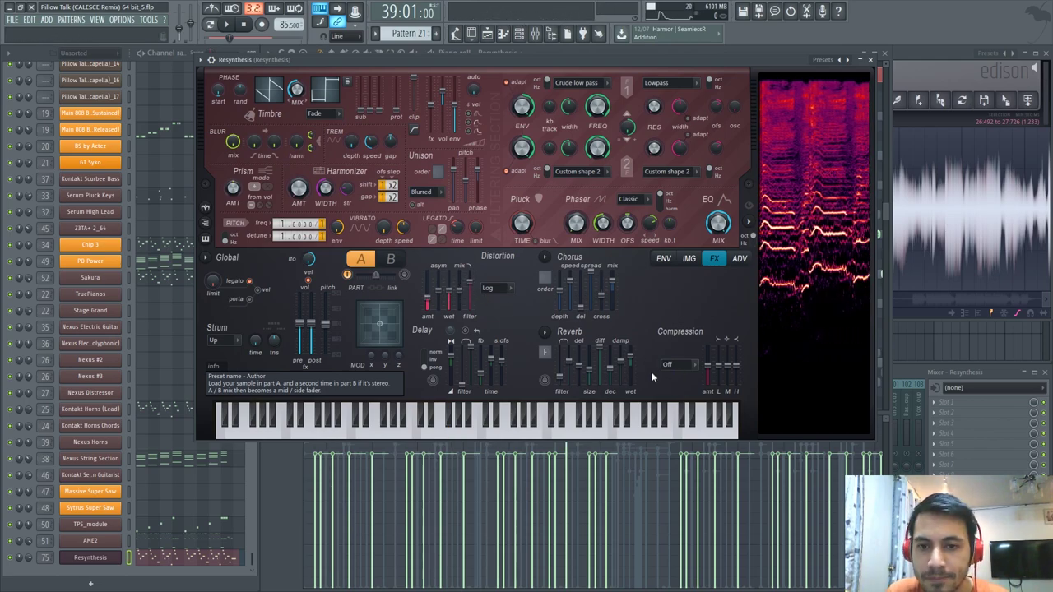
Enable Harmor's reverb and play test notes to hear the vocal chop with it.
left_click(544, 381)
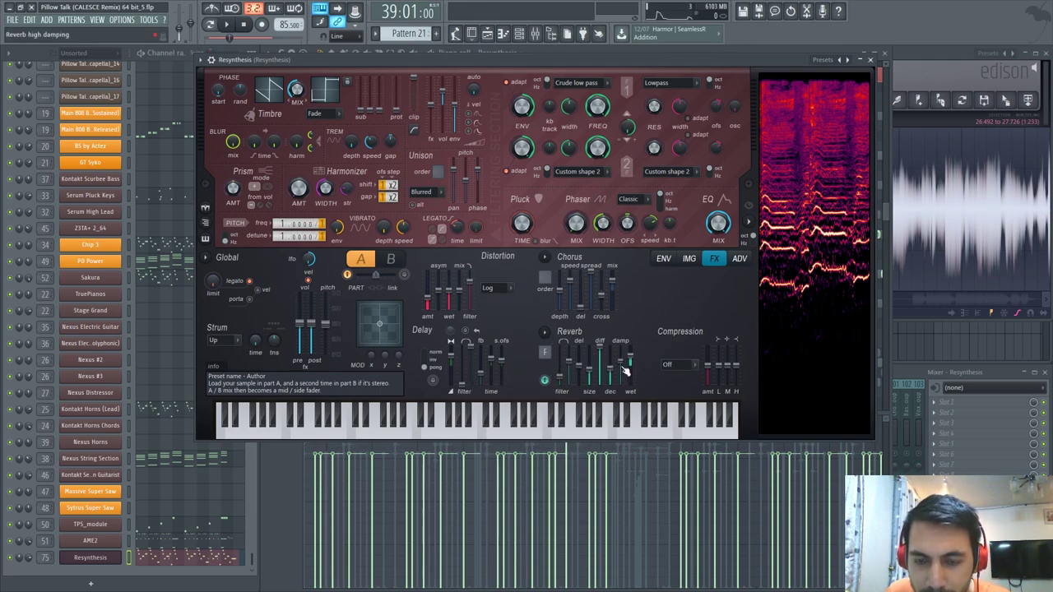
key("q")
key("w")
key("r")
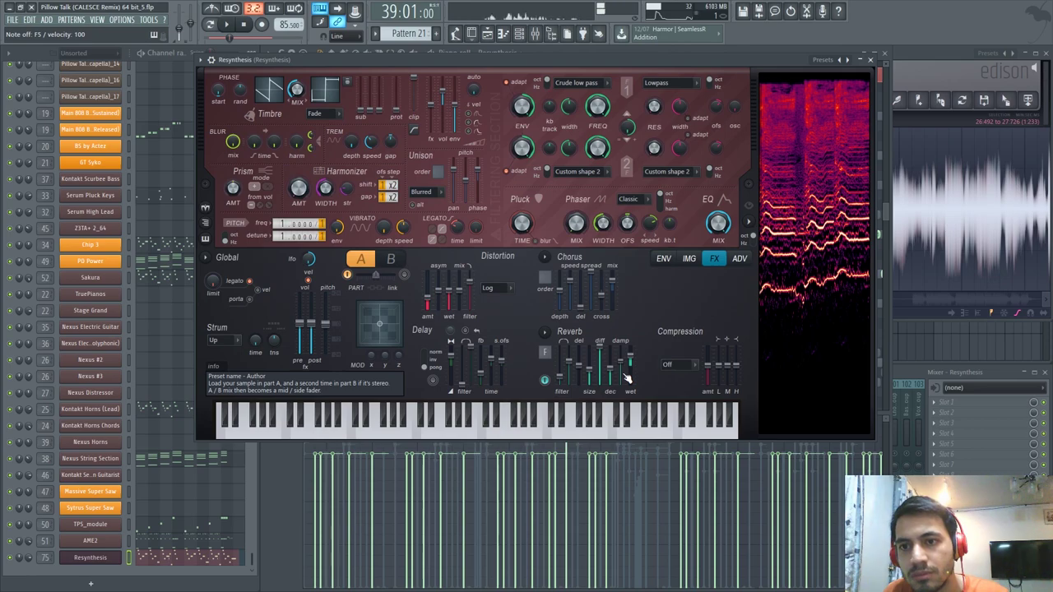
Finish testing the reverb with a few notes, set Harmor's compression type to Heating and adjust the compression amount.
key("q")
key("e")
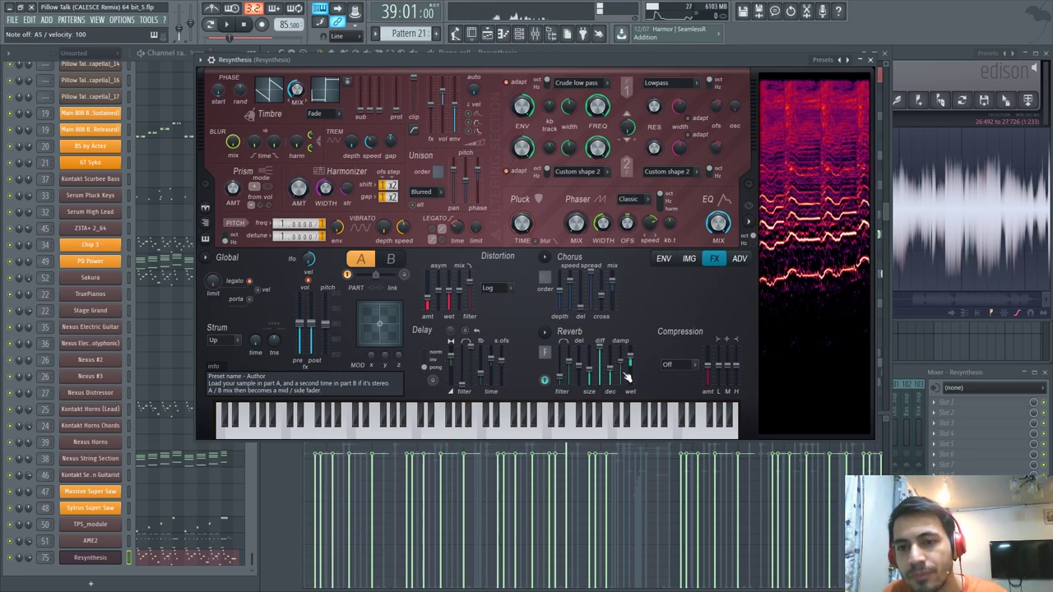
left_click(679, 413)
left_click_drag(708, 367, 712, 370)
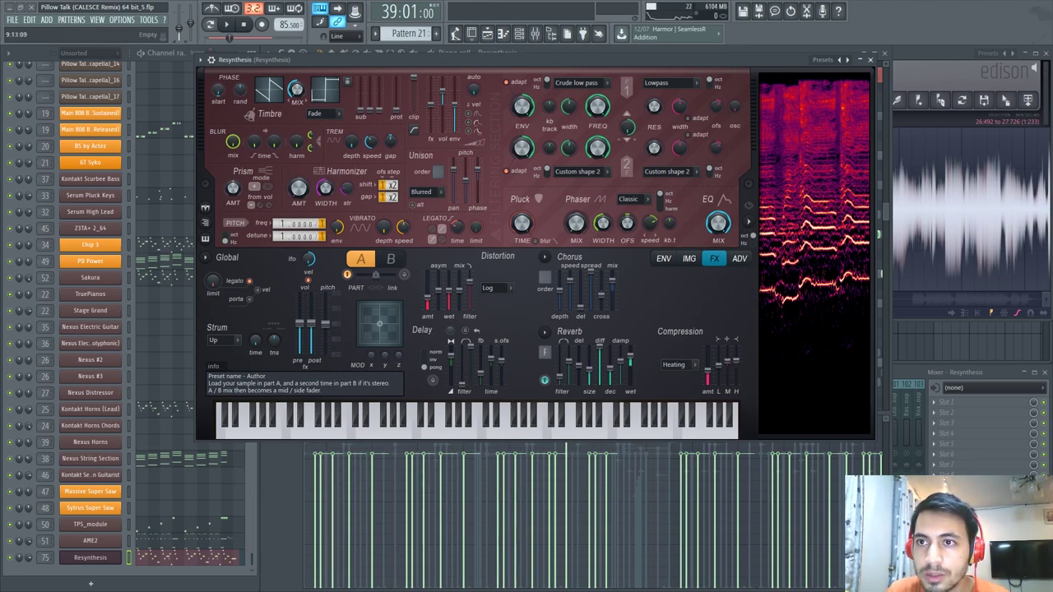
Review the Resynthesis mixer track's level and the channel rack's other sounds for layers that double the vocal chop melody.
left_click(126, 564)
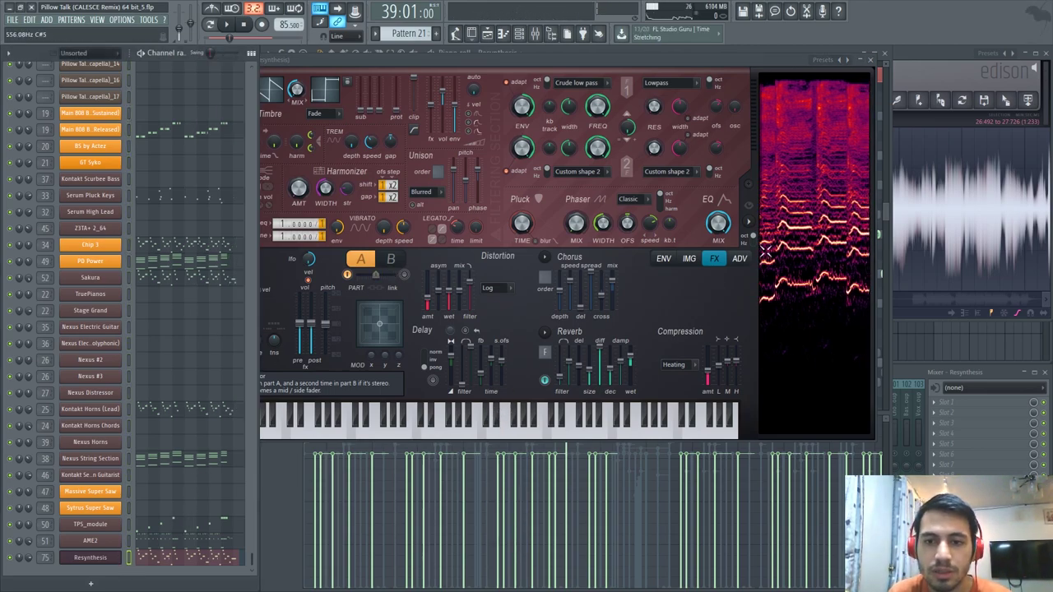
key("F9")
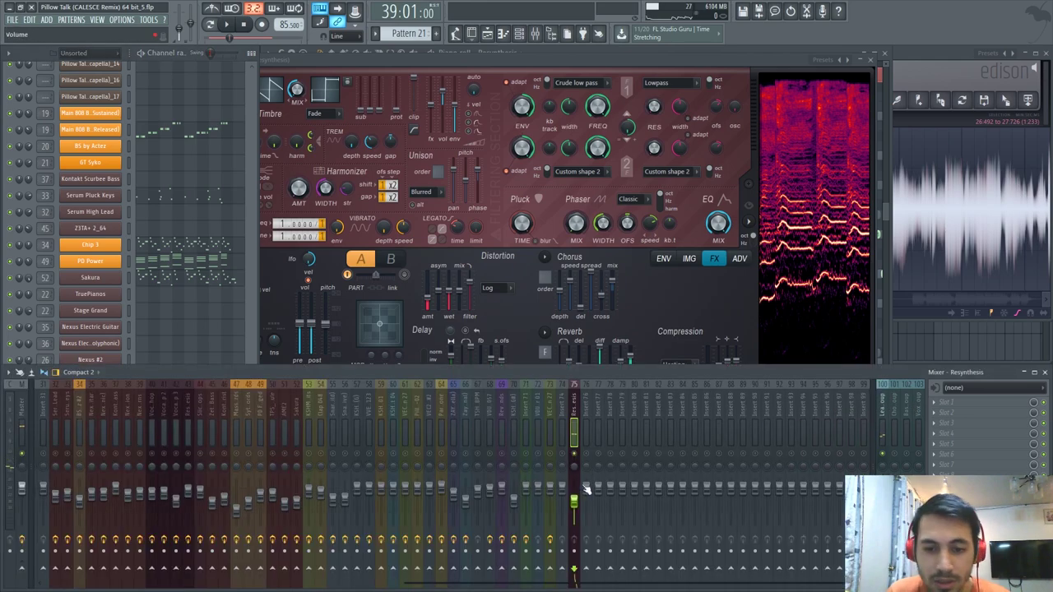
left_click_drag(572, 501, 573, 502)
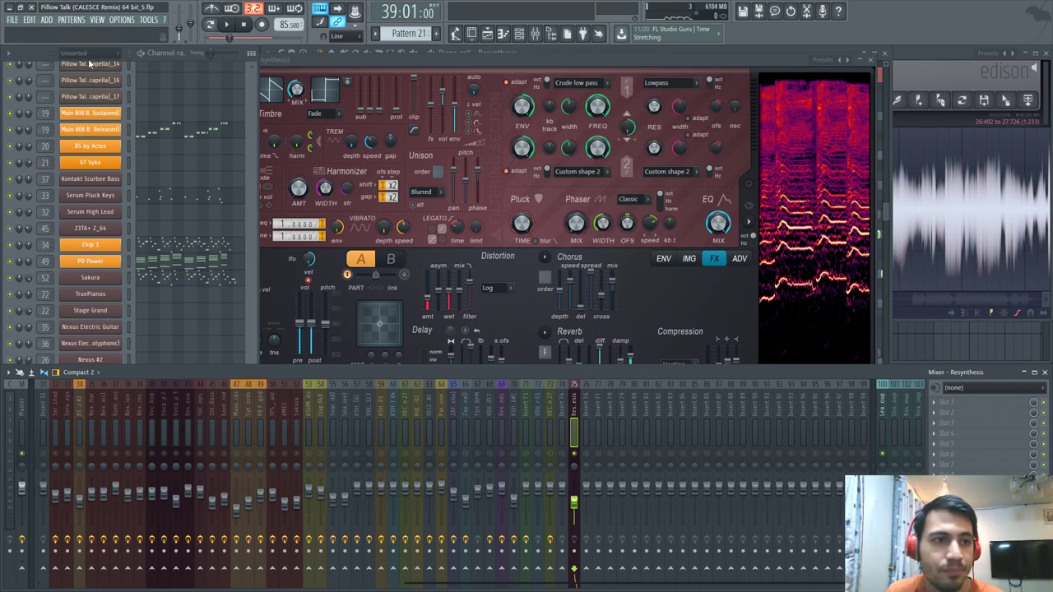
left_click(45, 57)
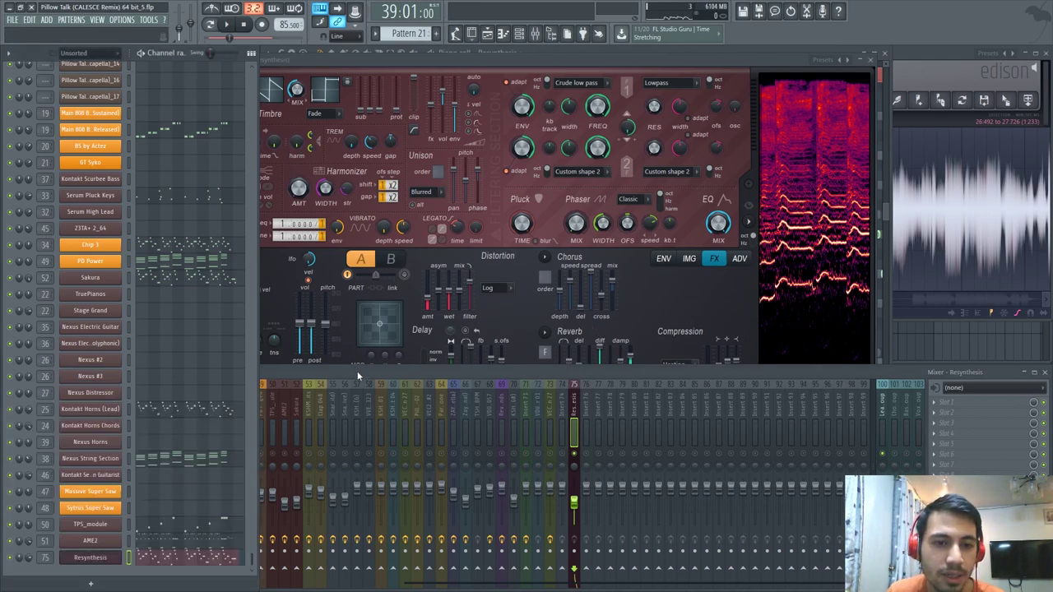
left_click(357, 372)
left_click(33, 51)
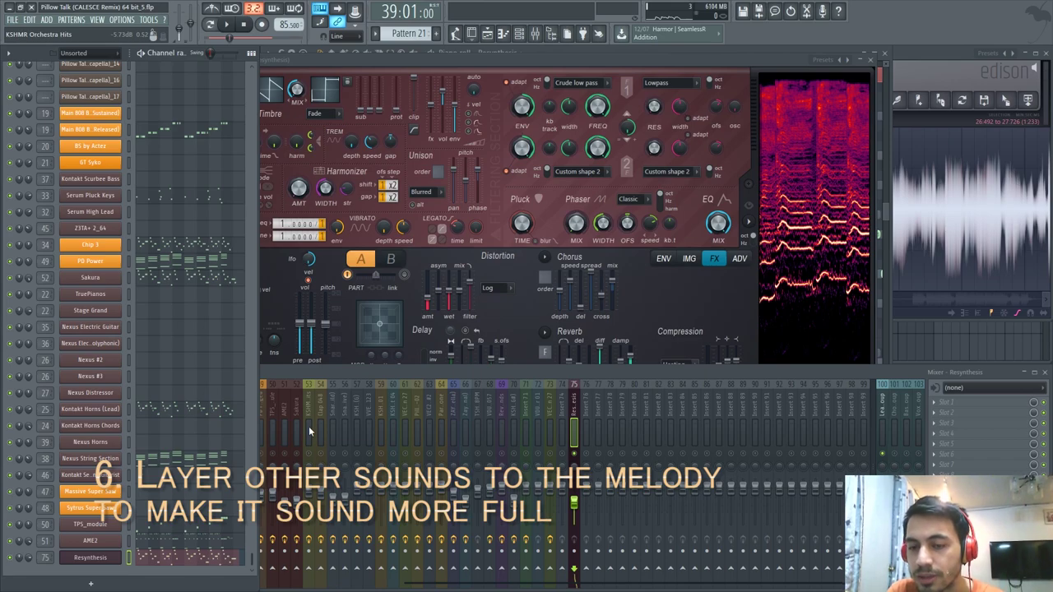
scroll(170, 365, "up", 1)
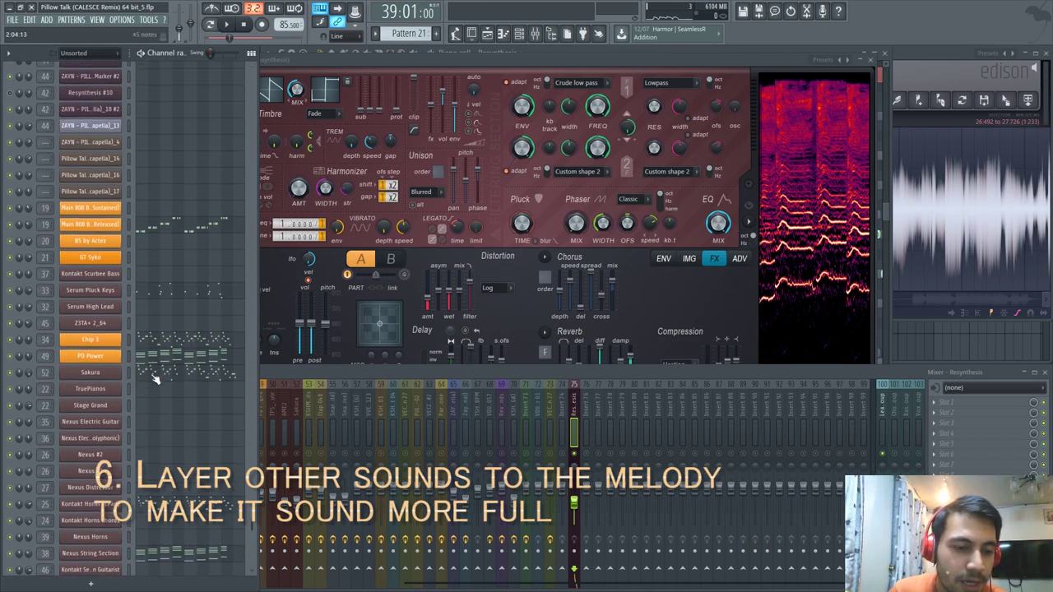
scroll(171, 365, "down", 1)
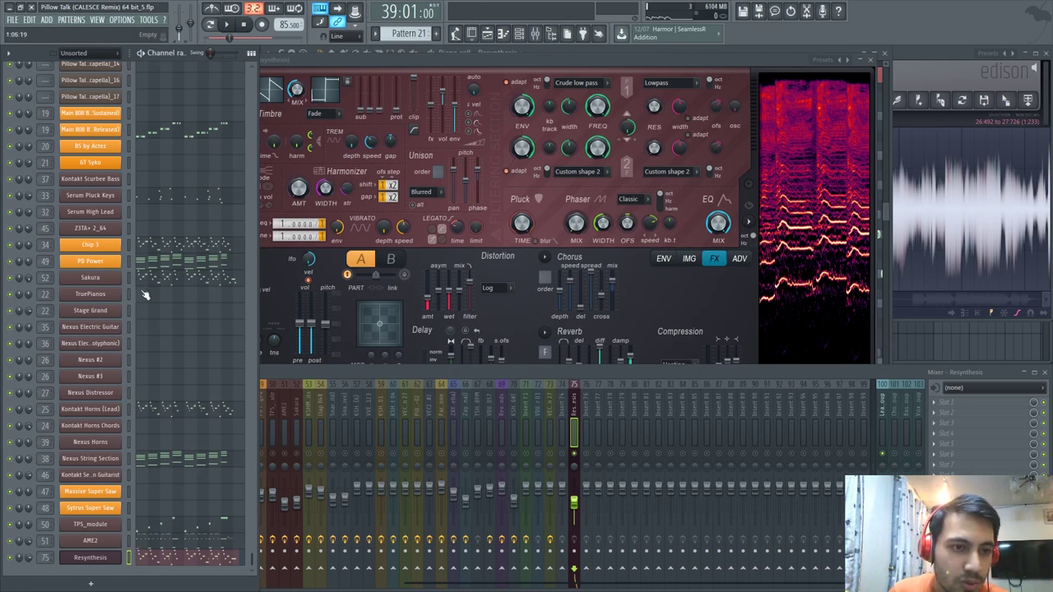
Solo the Sakura mixer track and play Pattern 21 to hear that layer alone, stopping playback at the end.
left_click(521, 374)
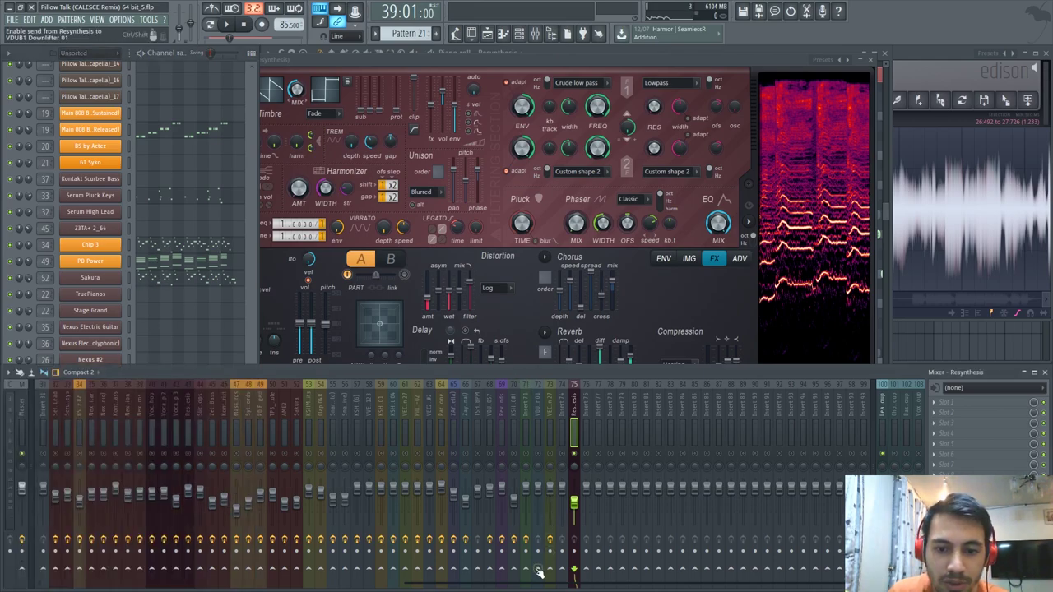
left_click_drag(521, 585, 436, 582)
left_click(396, 416)
key("space")
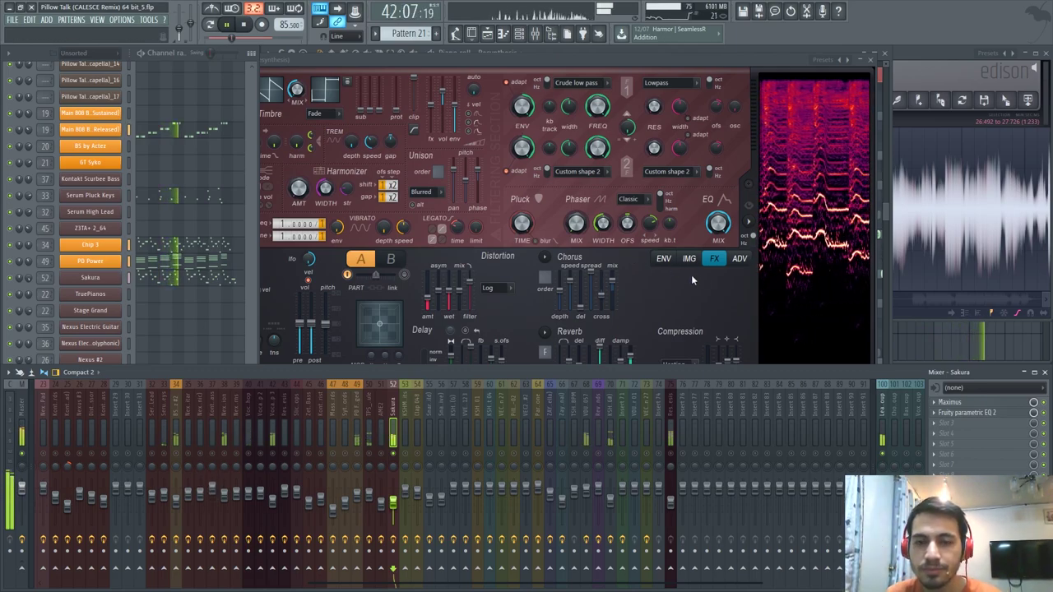
key("space")
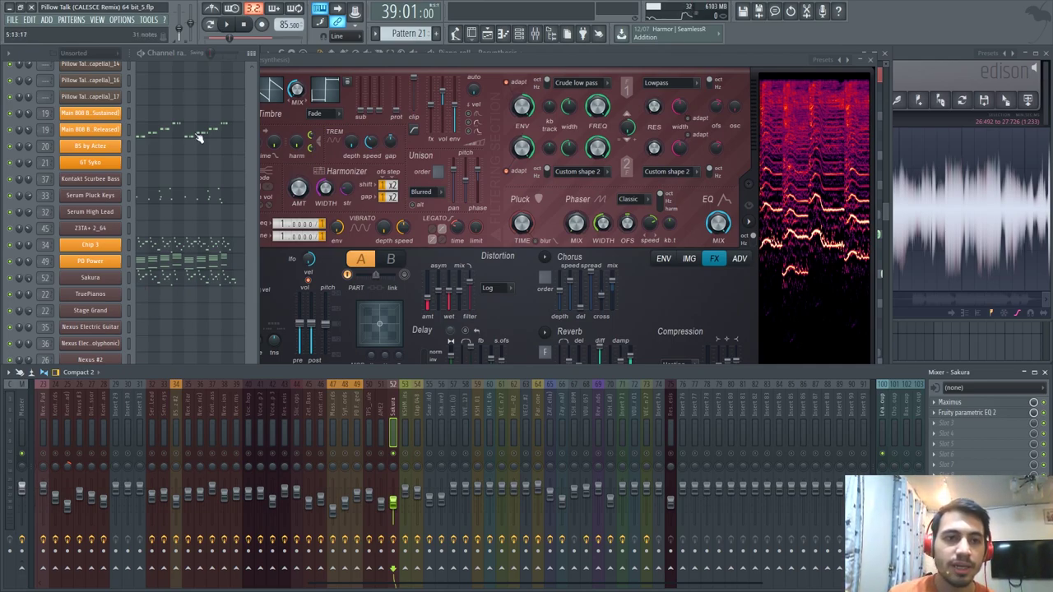
Enable the Resynthesis mixer track alongside Sakura and play Pattern 21 to hear both layers together, stopping playback at the end.
left_click(29, 59)
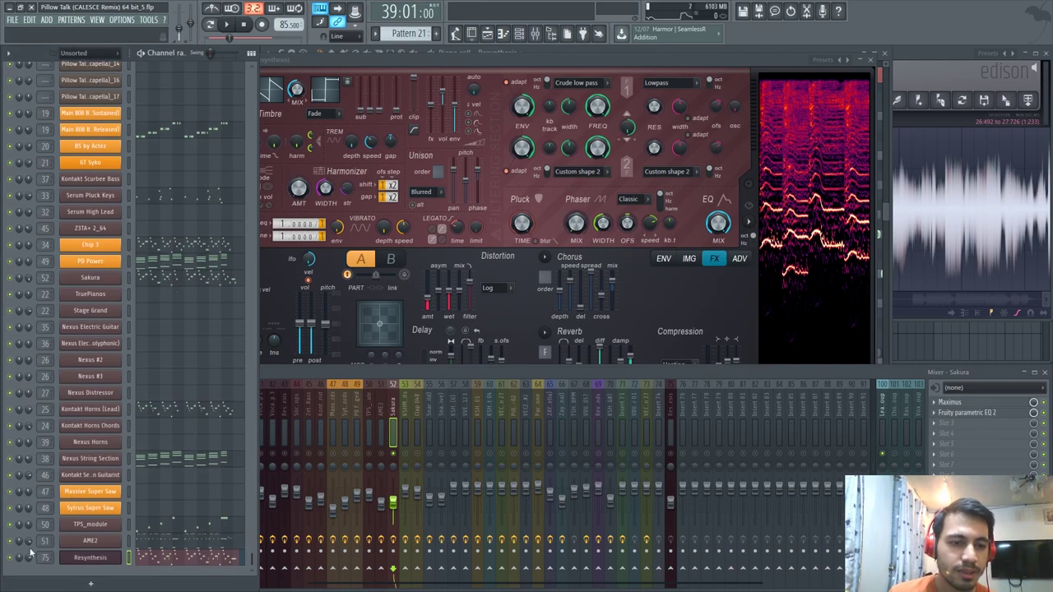
left_click(691, 457)
key("space")
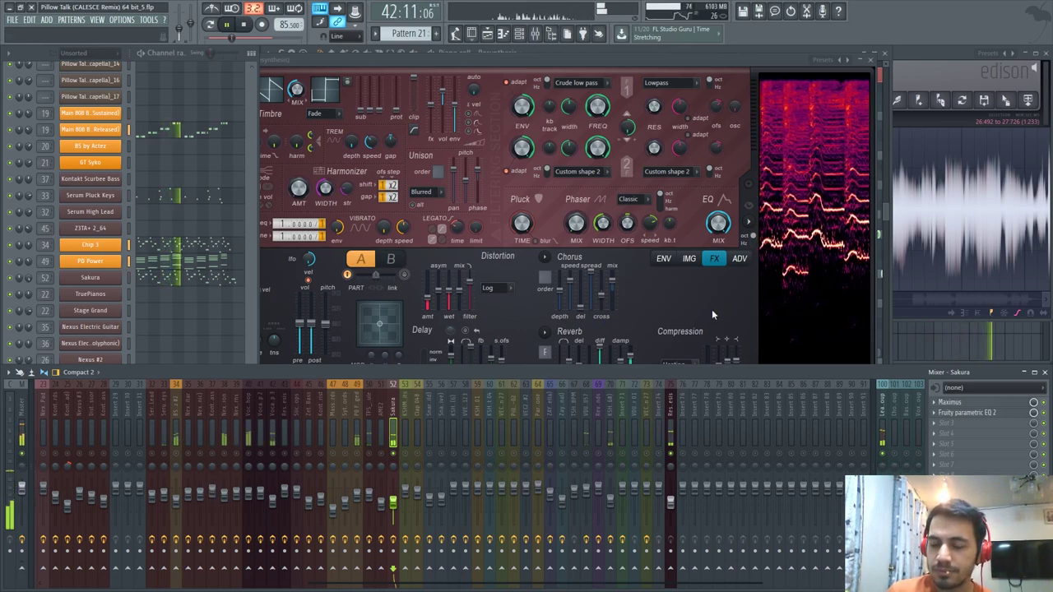
key("space")
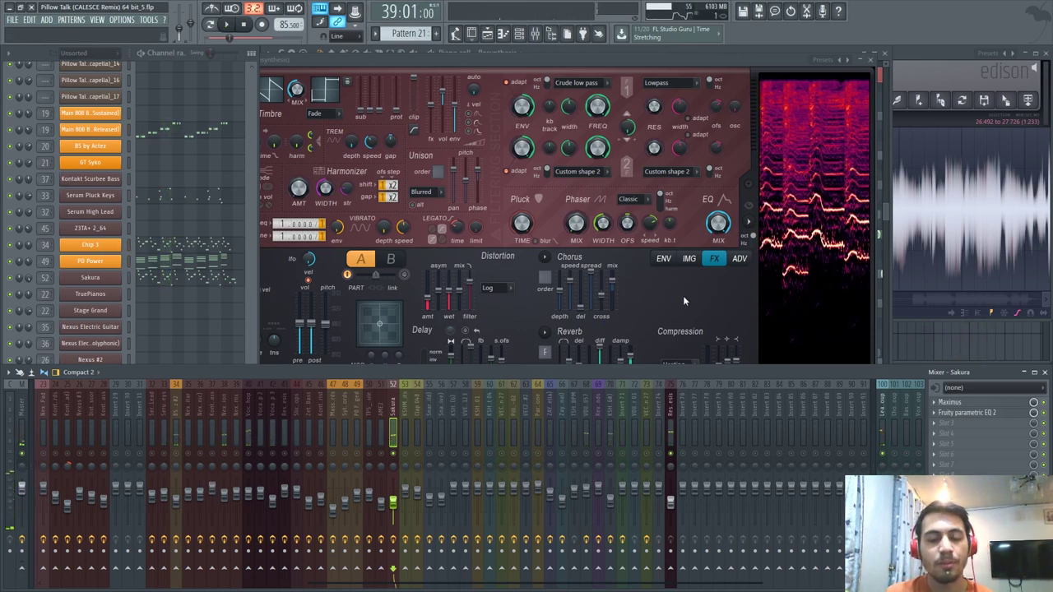
Show the volume envelope in the Resynthesis channel's Harmor window and mute the Sakura channel.
left_click(638, 284)
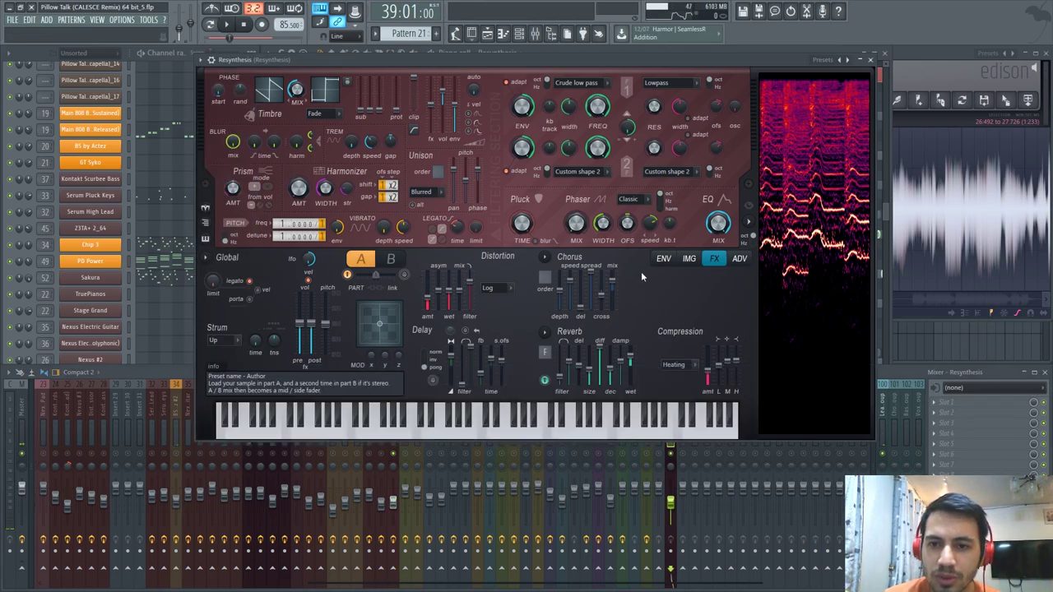
left_click(665, 259)
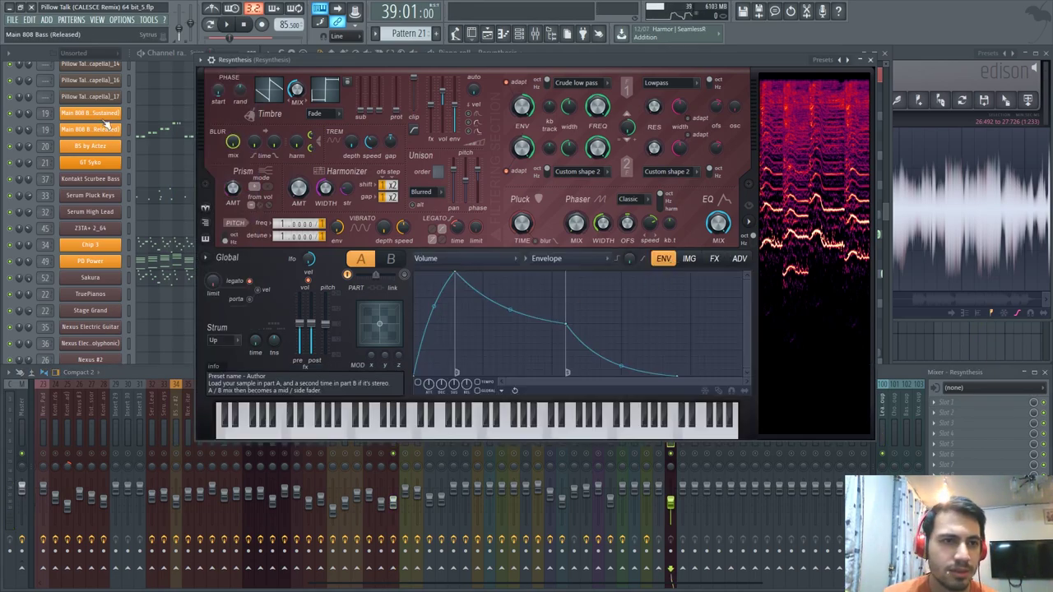
left_click(25, 56)
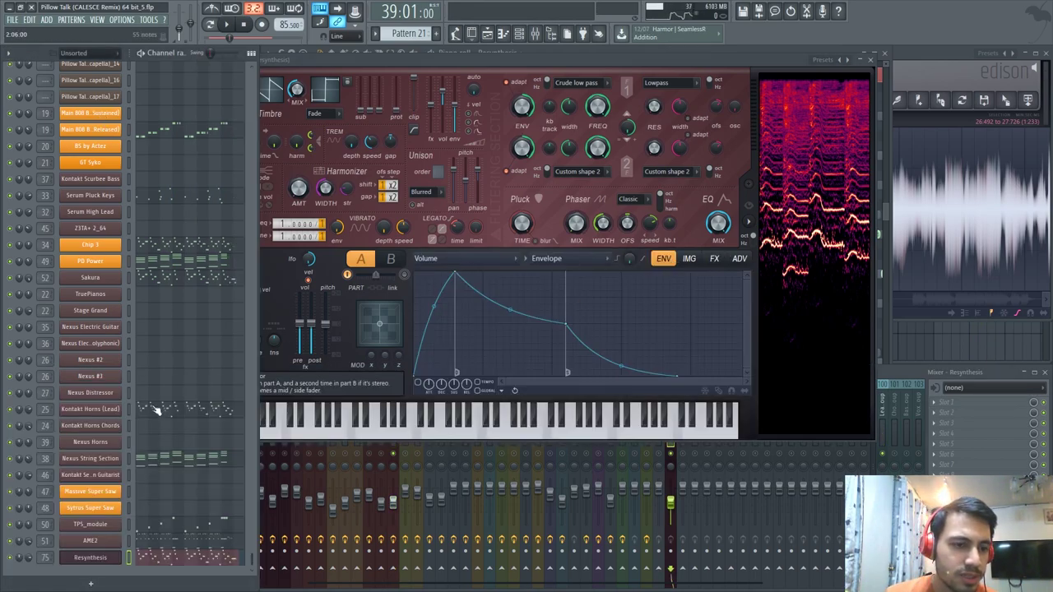
left_click(543, 242)
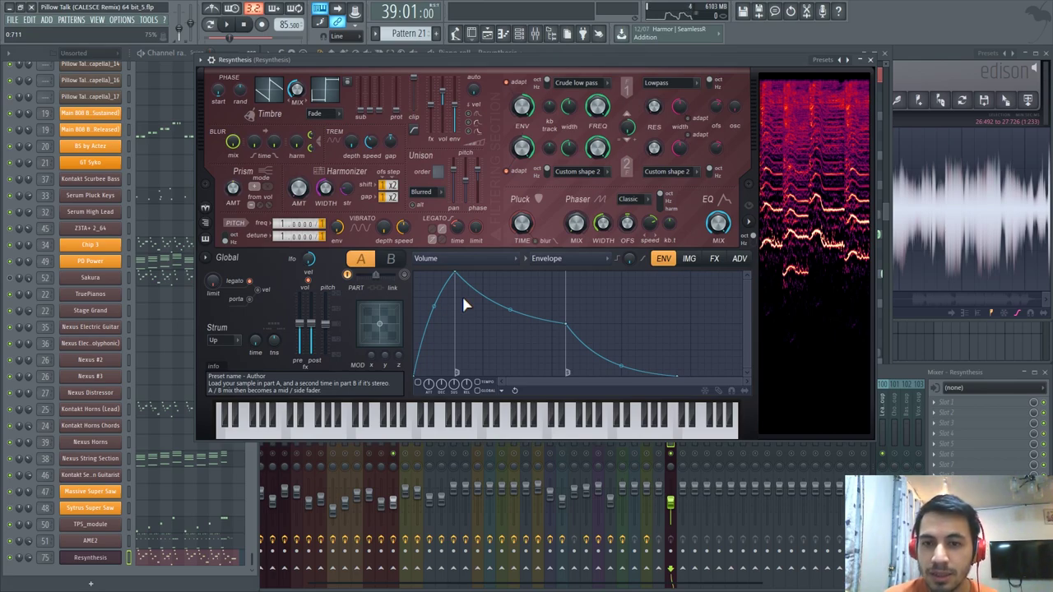
Play test notes and enable Harmor's volume envelope with its attack point at the very start, full sustain level and a shorter release.
key("z")
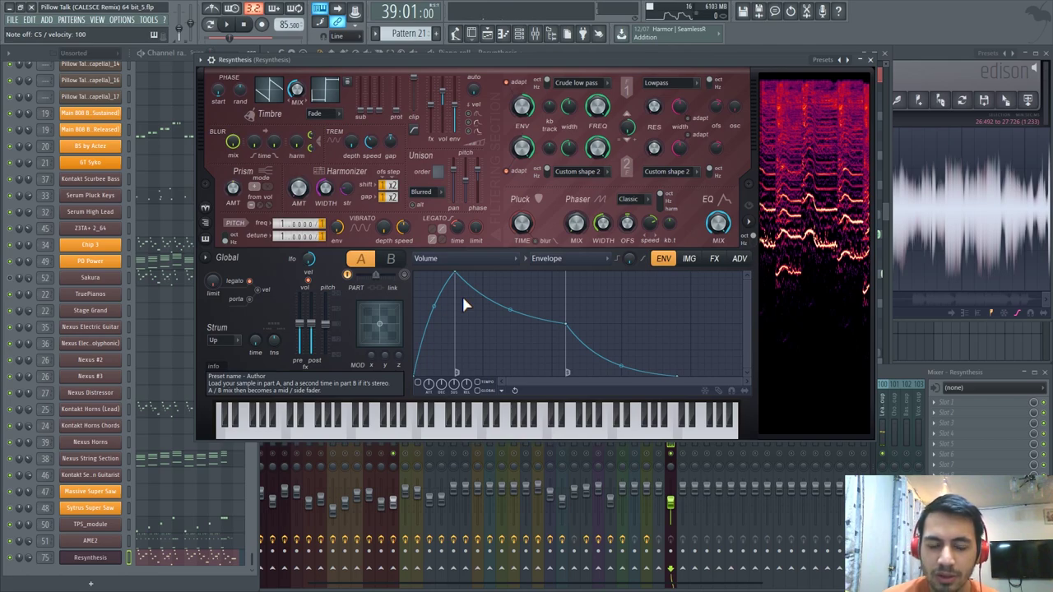
key("x")
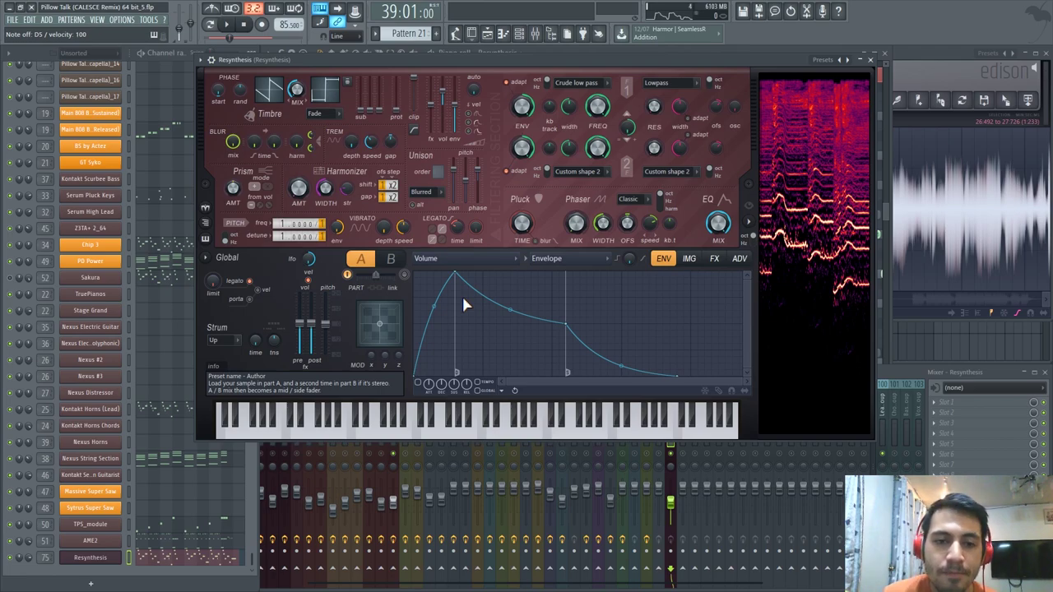
left_click_drag(457, 273, 414, 274)
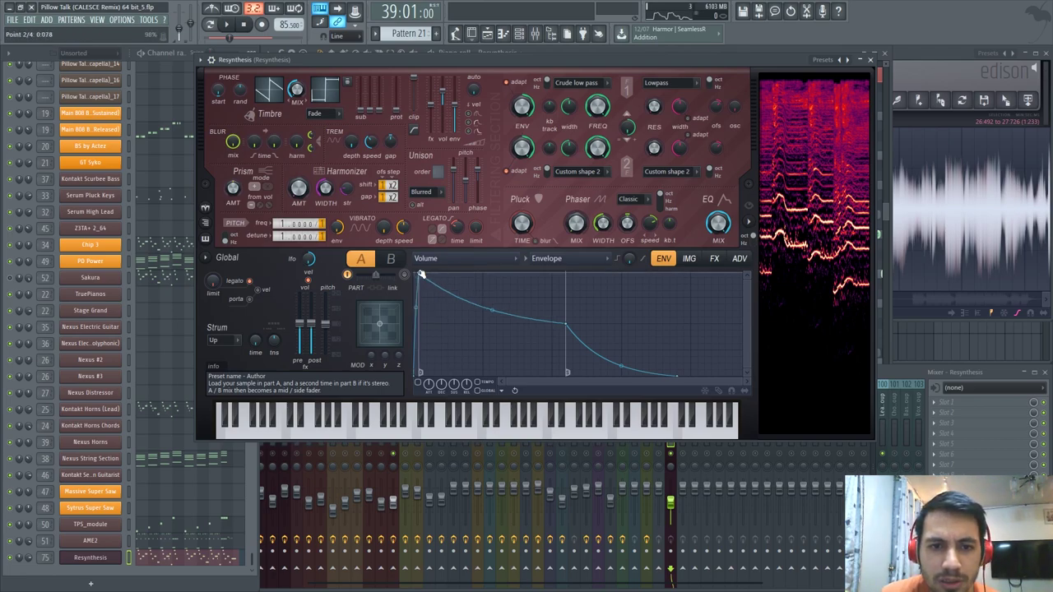
left_click(419, 385)
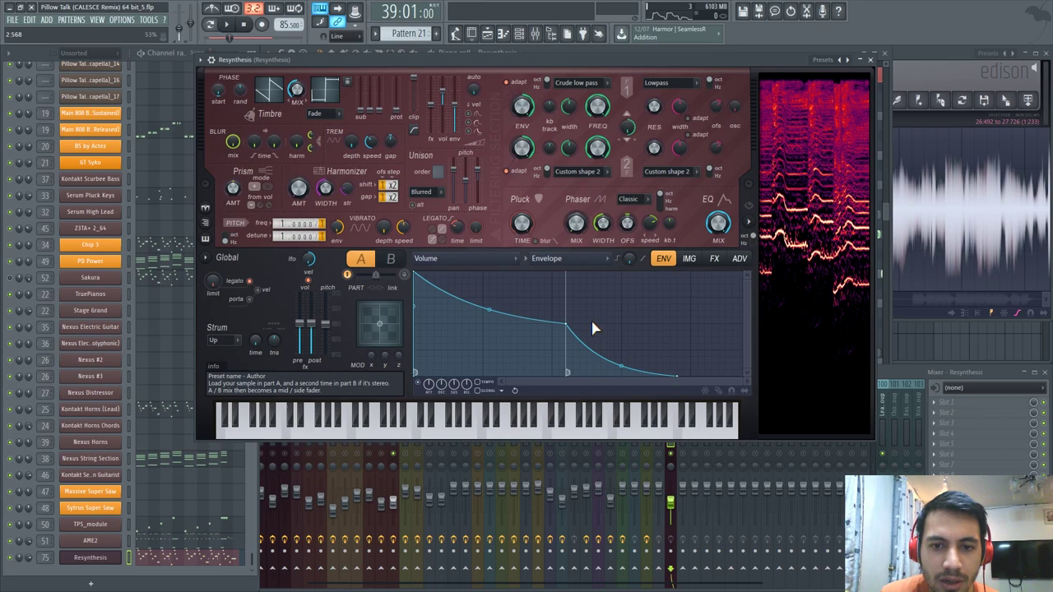
left_click_drag(566, 326, 552, 273)
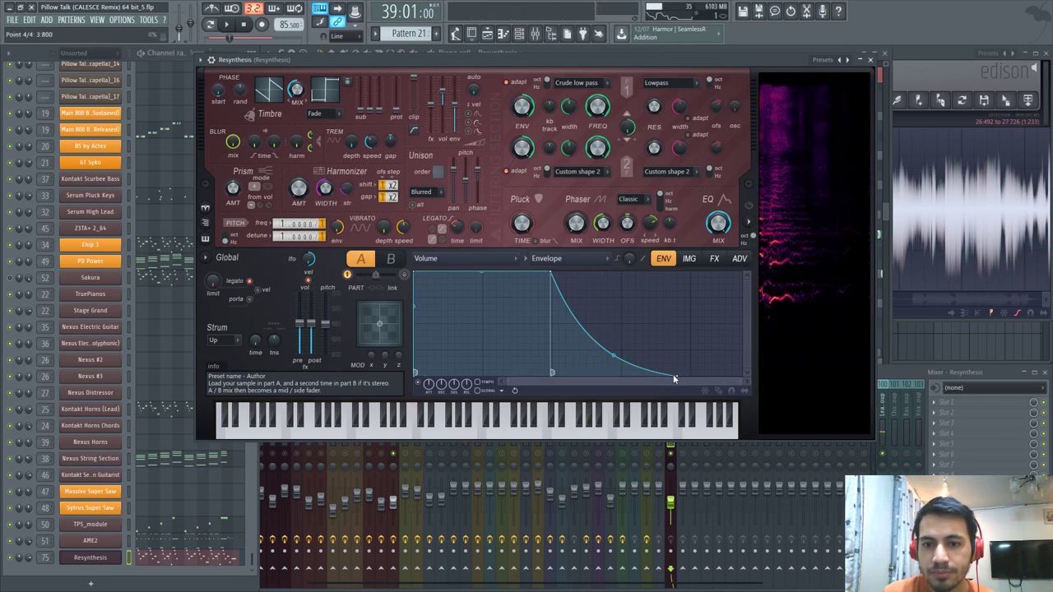
left_click_drag(673, 378, 591, 381)
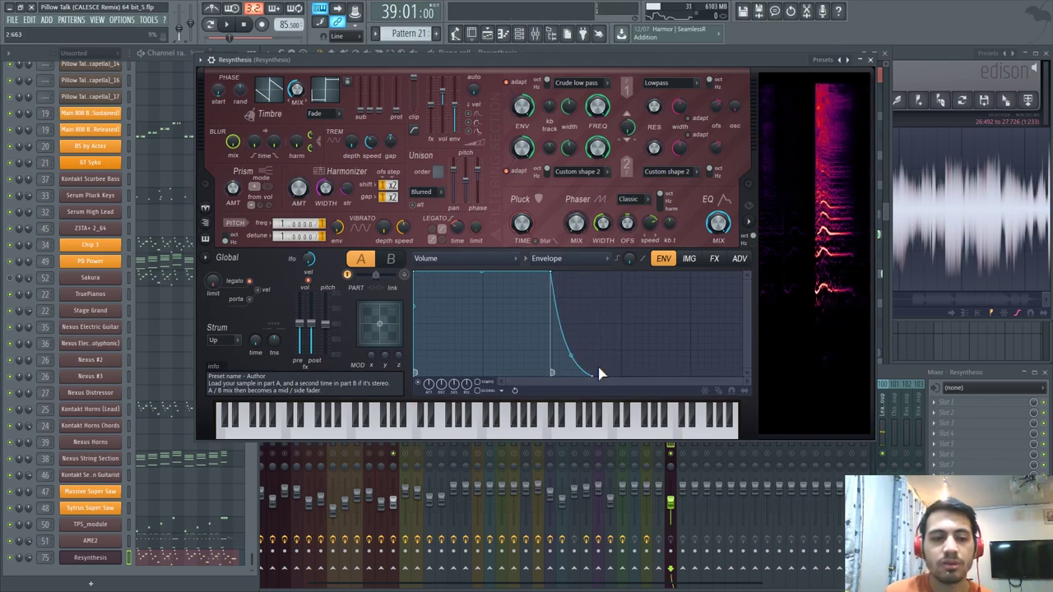
Play Pattern 21, lower the Resynthesis mixer track's volume to about 41% (-15.4 dB), and stop playback.
key("space")
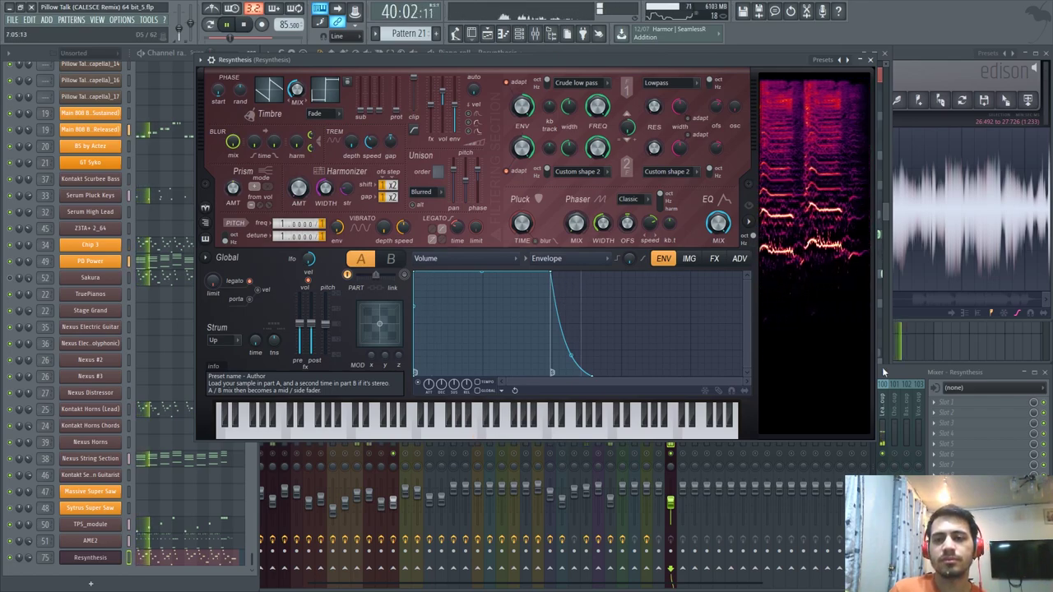
left_click_drag(671, 502, 673, 515)
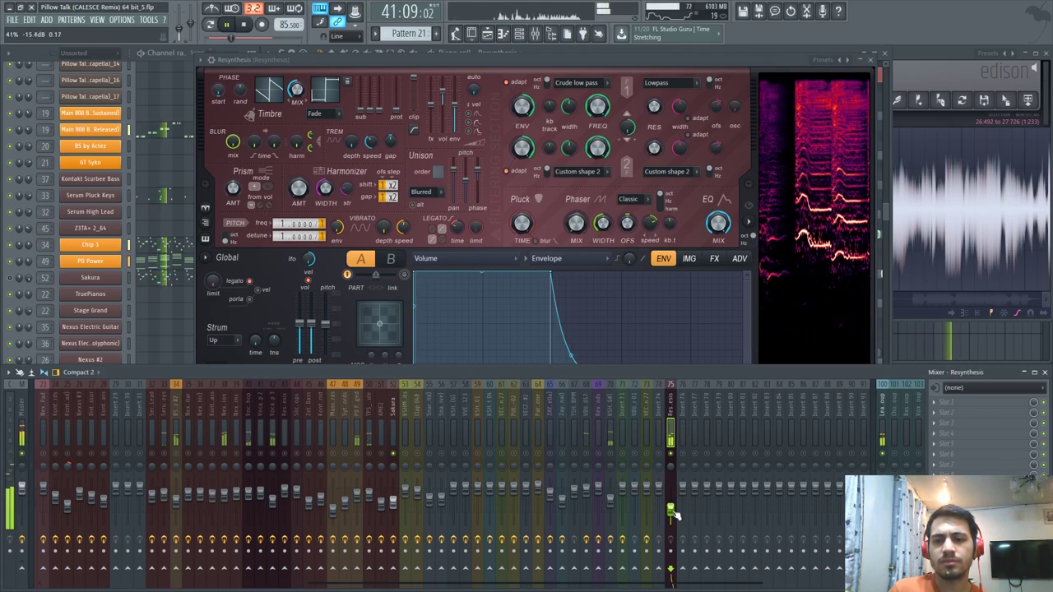
left_click(651, 56)
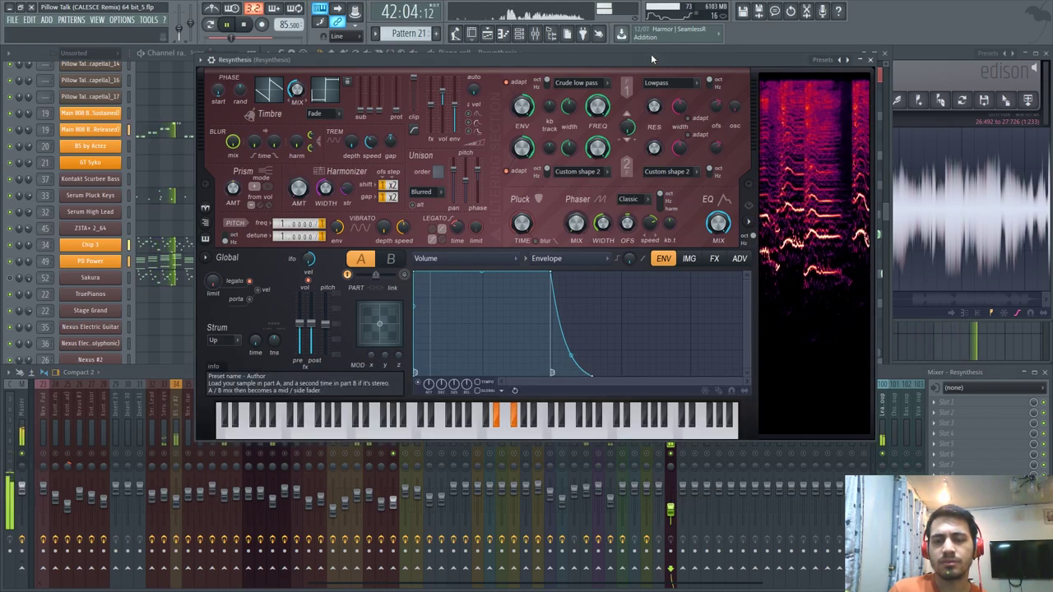
key("space")
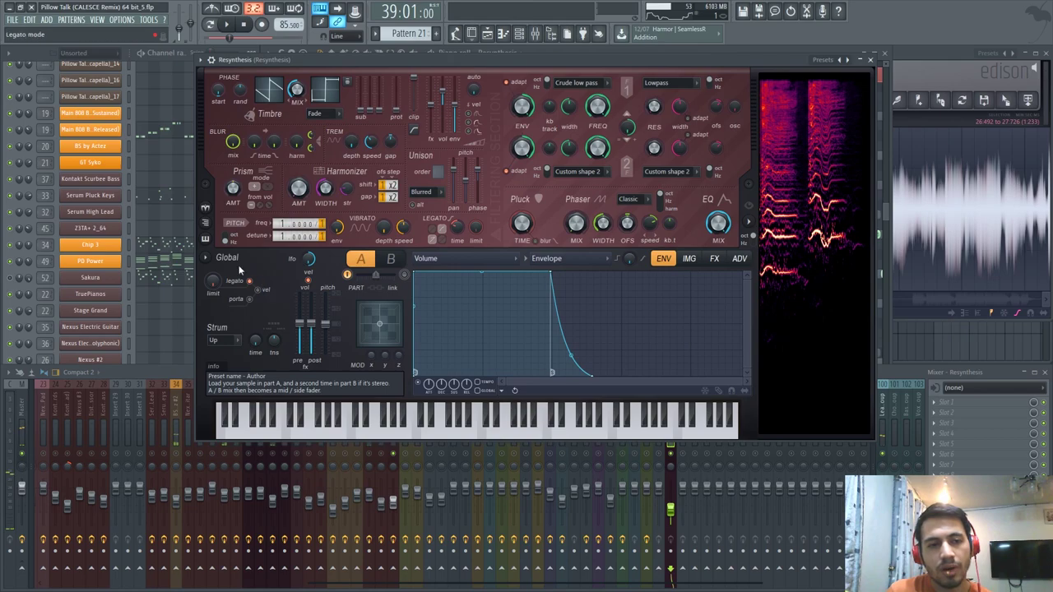
Look through the other Resynthesis channels in the channel rack and the playlist arrangement around Pattern 21.
left_click(41, 58)
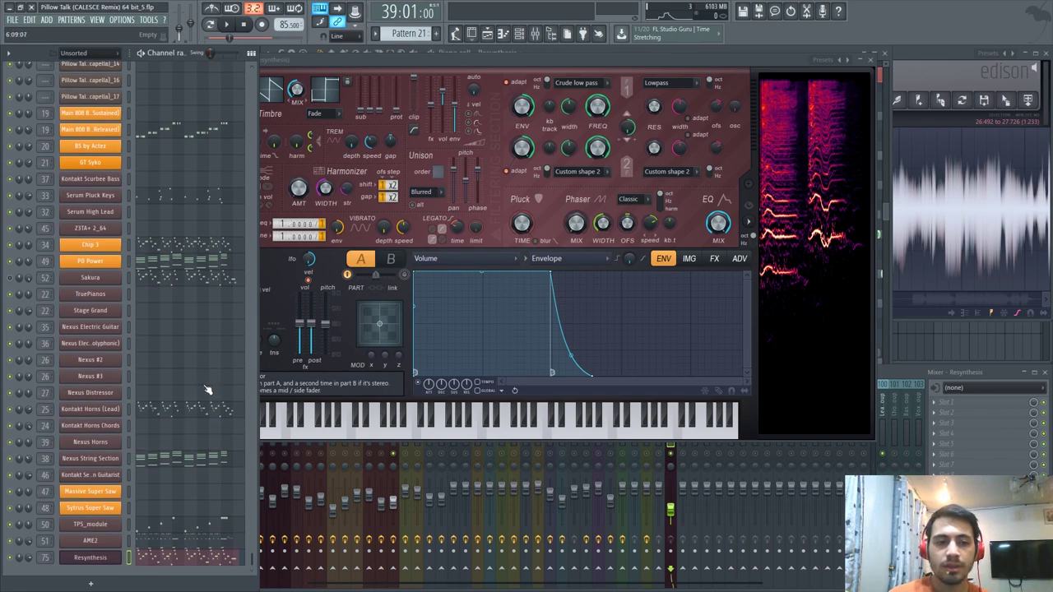
scroll(202, 387, "up", 5)
scroll(198, 394, "up", 3)
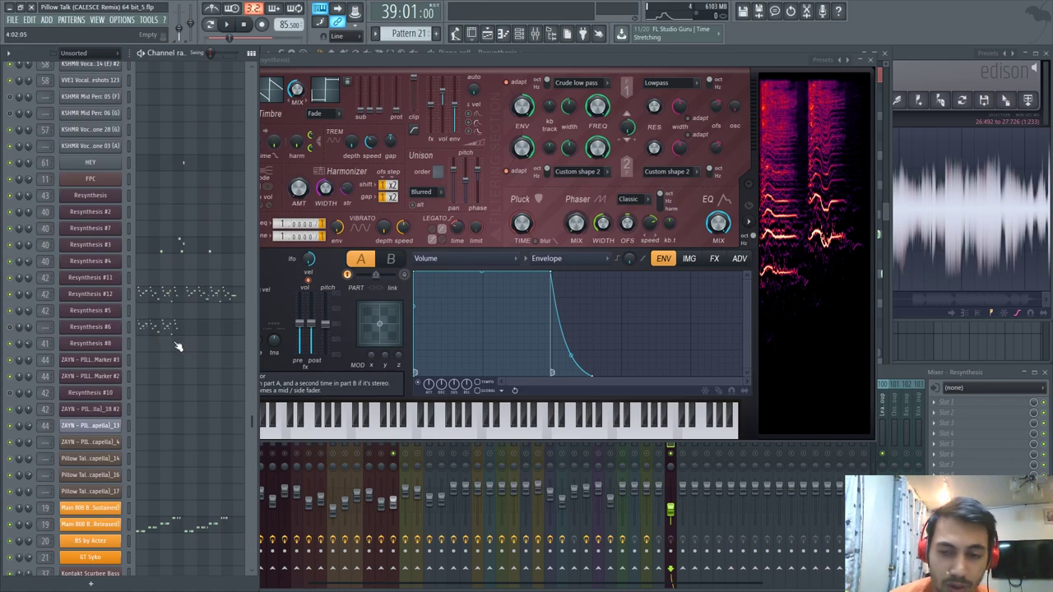
key("F5")
scroll(498, 245, "down", 4)
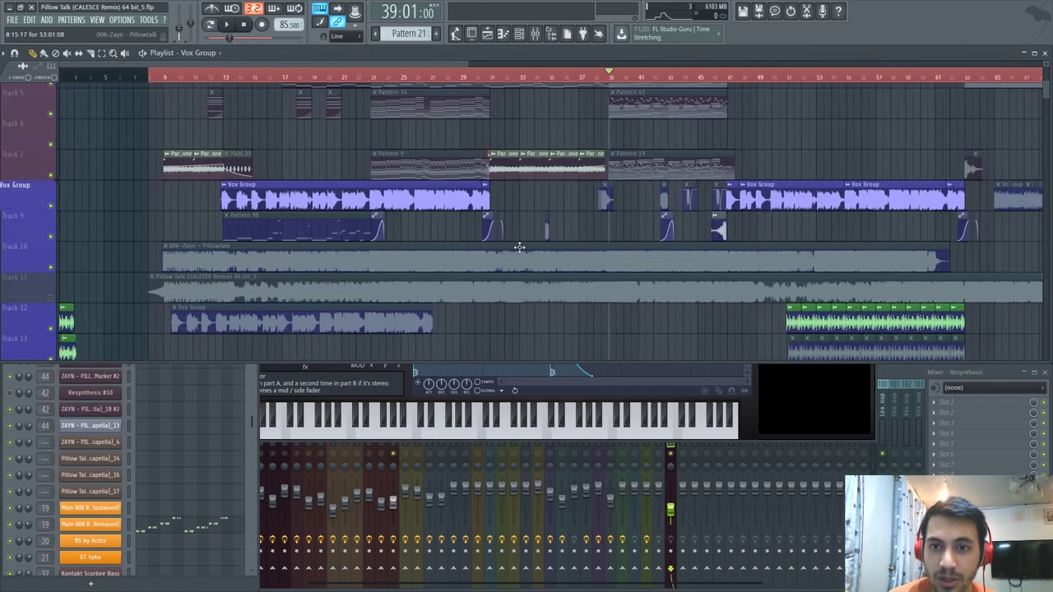
scroll(526, 238, "up", 4)
scroll(750, 218, "up", 2)
scroll(724, 216, "down", 3)
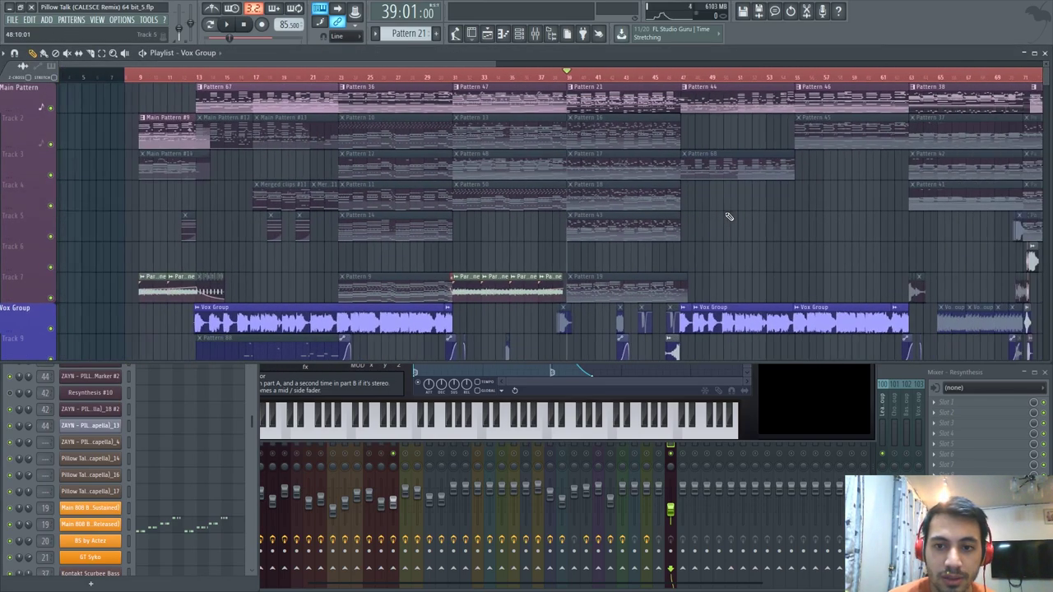
Play Pattern 21 in the song from bar 39 and listen to its vocal chop tracks in the mixer.
left_click(252, 422)
scroll(198, 358, "down", 3)
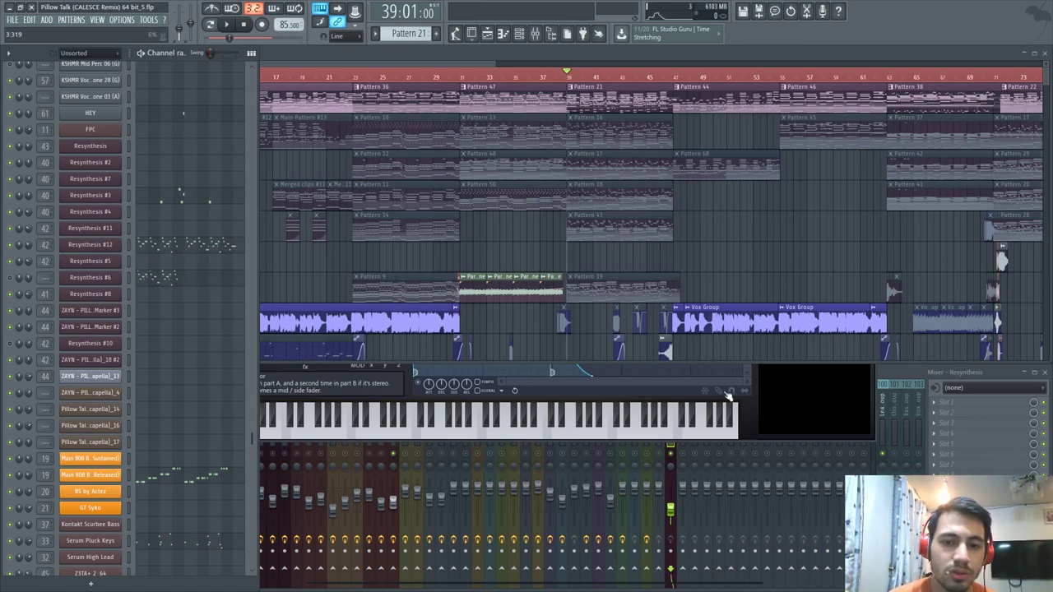
left_click(887, 377)
scroll(687, 224, "up", 2)
key("space")
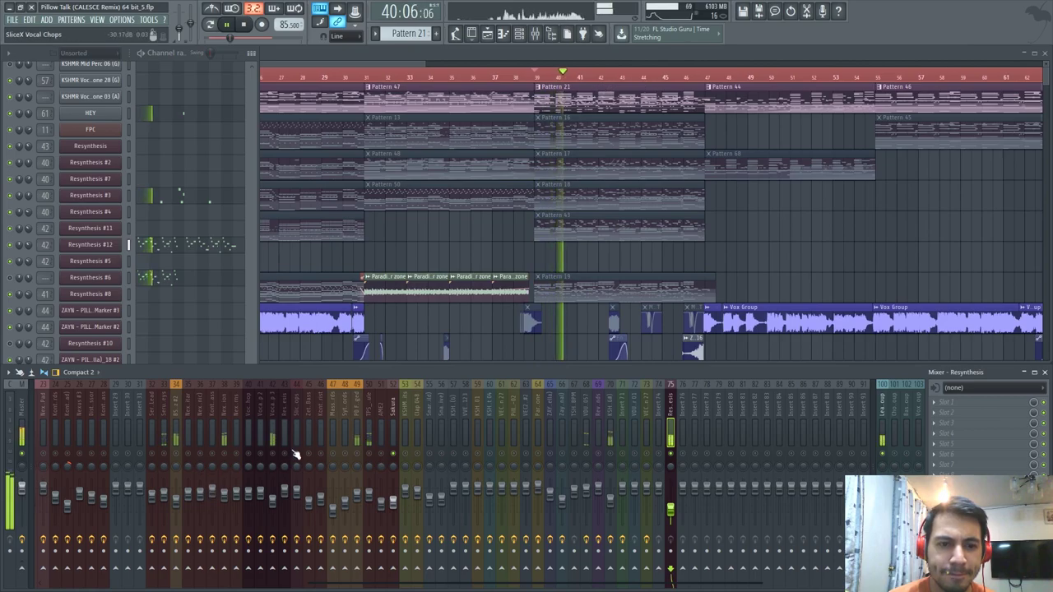
scroll(649, 160, "up", 2)
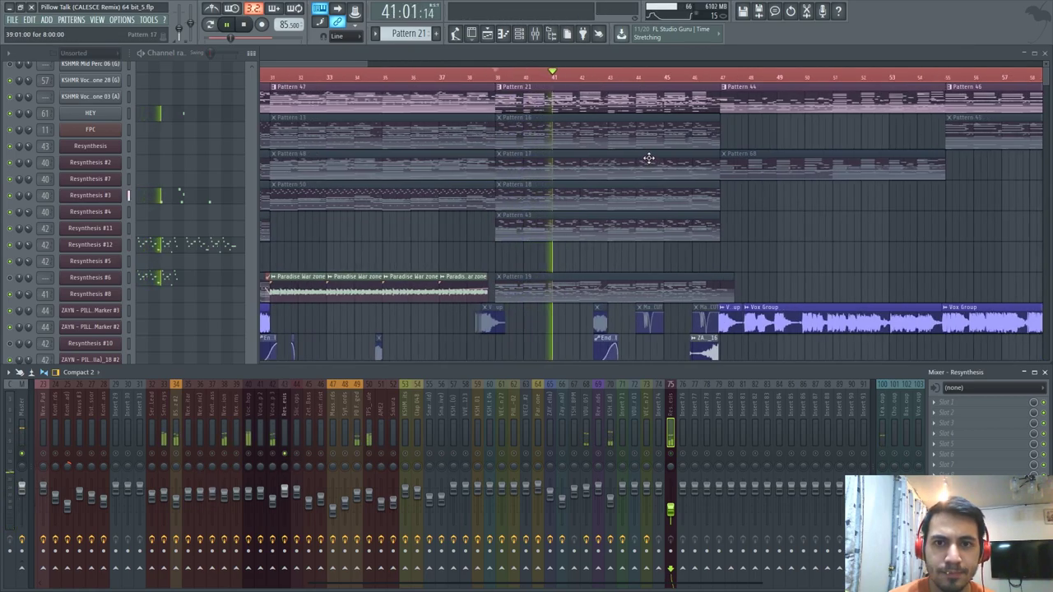
key("F6")
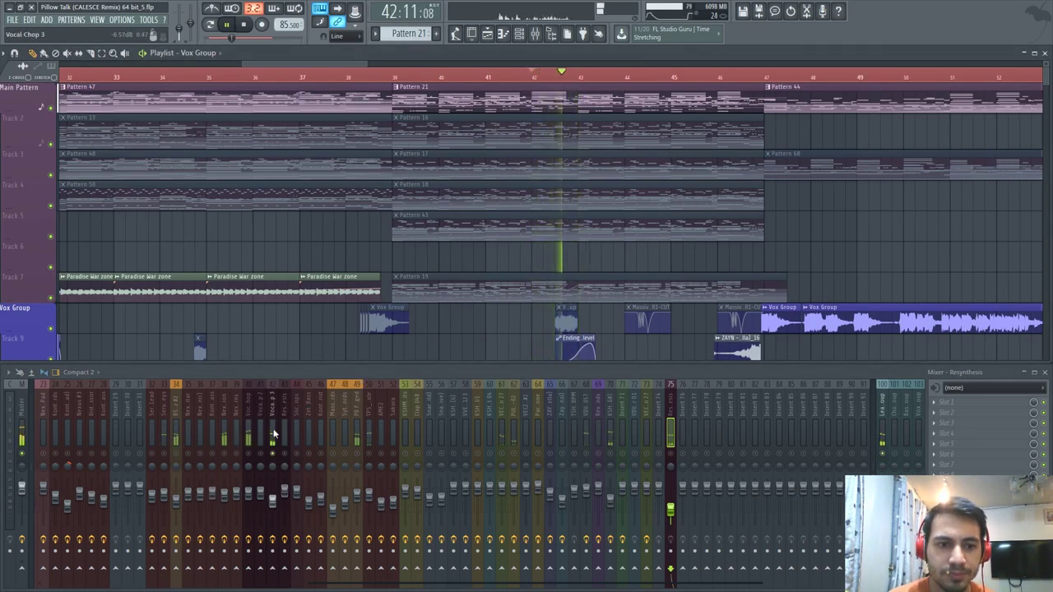
Replay Pattern 21 from bar 42 to hear the vocal chop part, and stop playback.
left_click(541, 80)
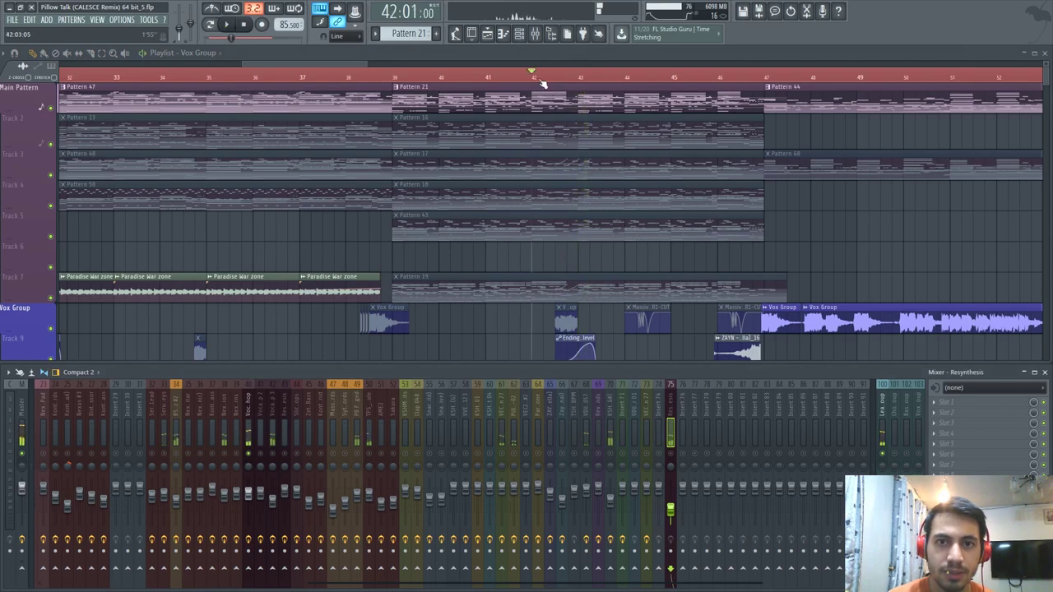
scroll(731, 202, "down", 1)
scroll(651, 198, "down", 3)
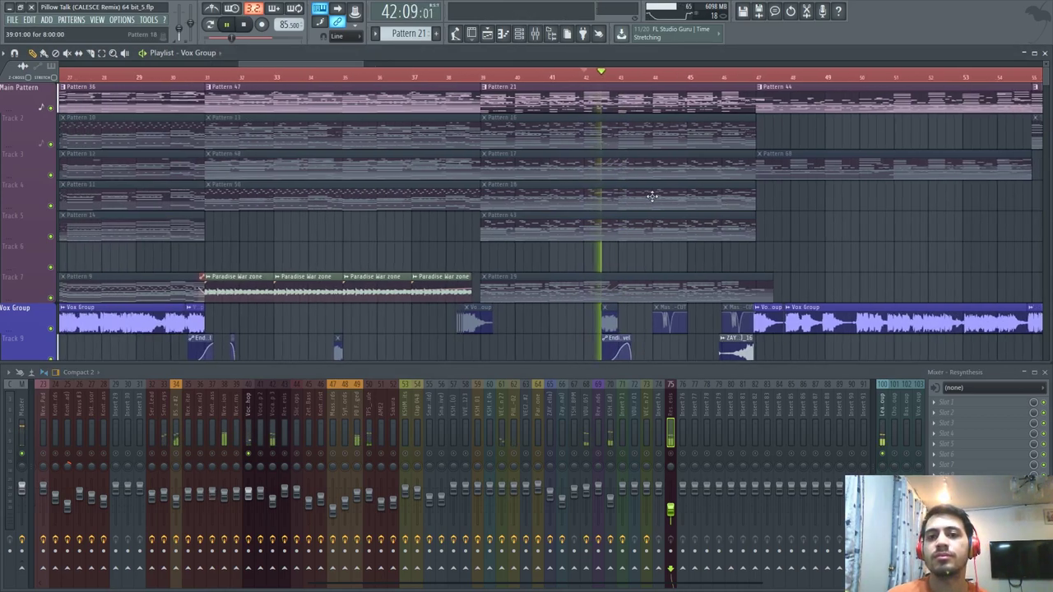
key("space")
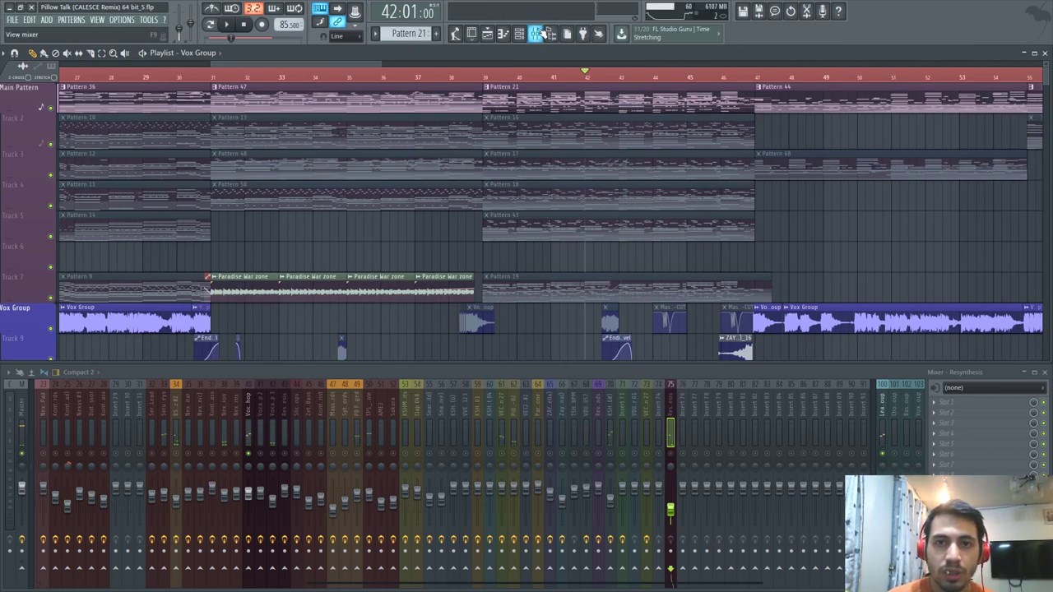
Find the Resynthesis #3 channel among the vocal chop channels and open its Harmor window.
left_click(519, 33)
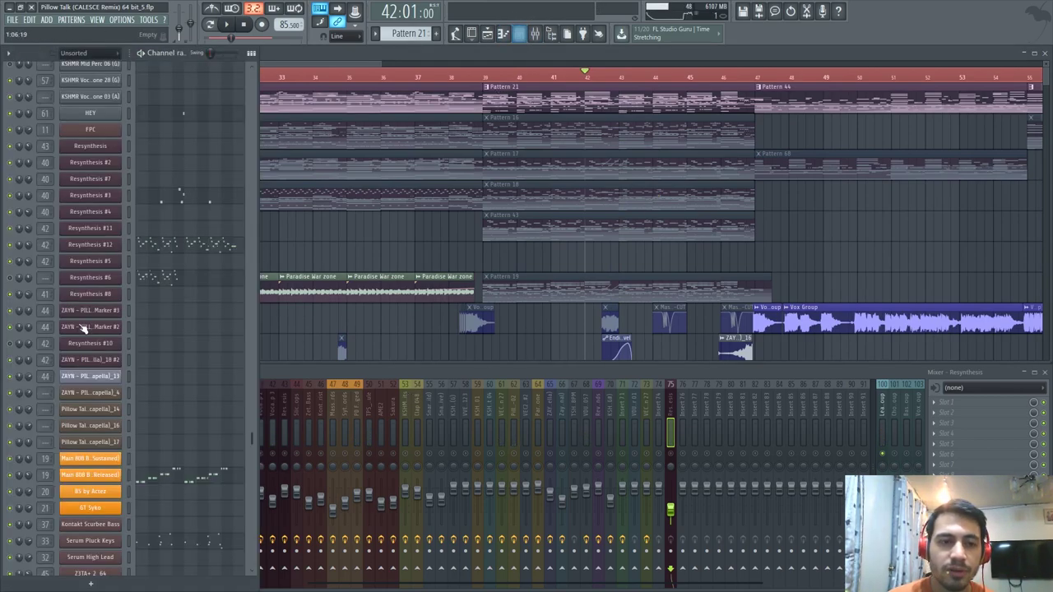
scroll(191, 352, "down", 4)
scroll(190, 348, "up", 4)
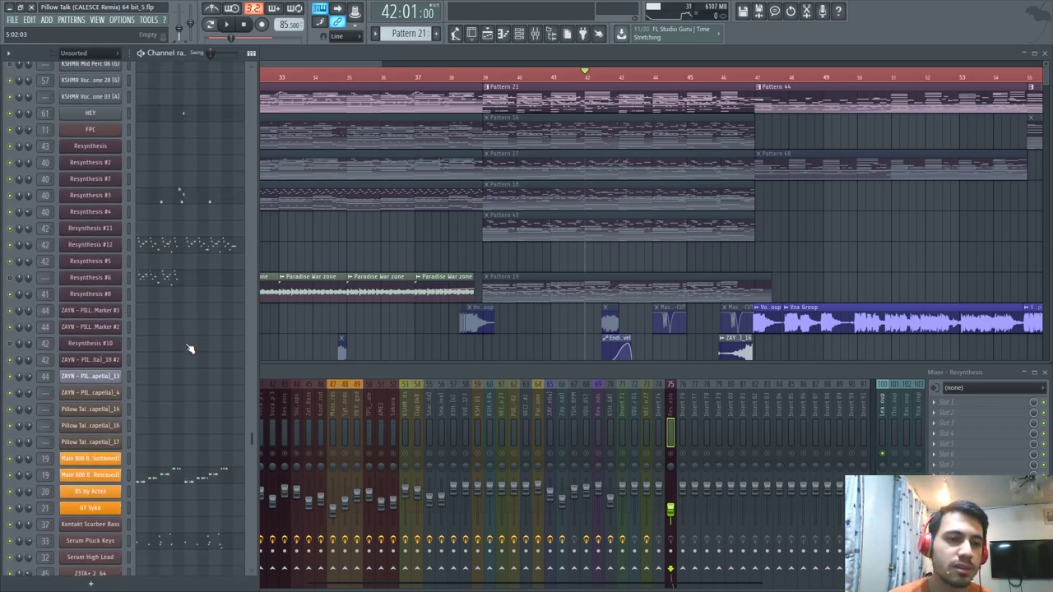
scroll(189, 351, "up", 4)
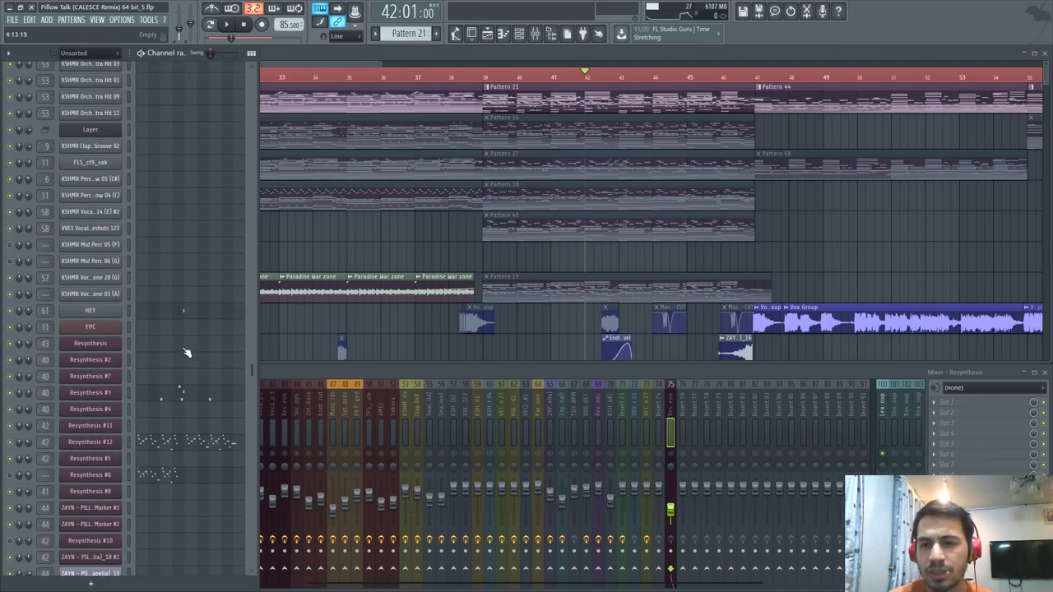
scroll(188, 352, "down", 2)
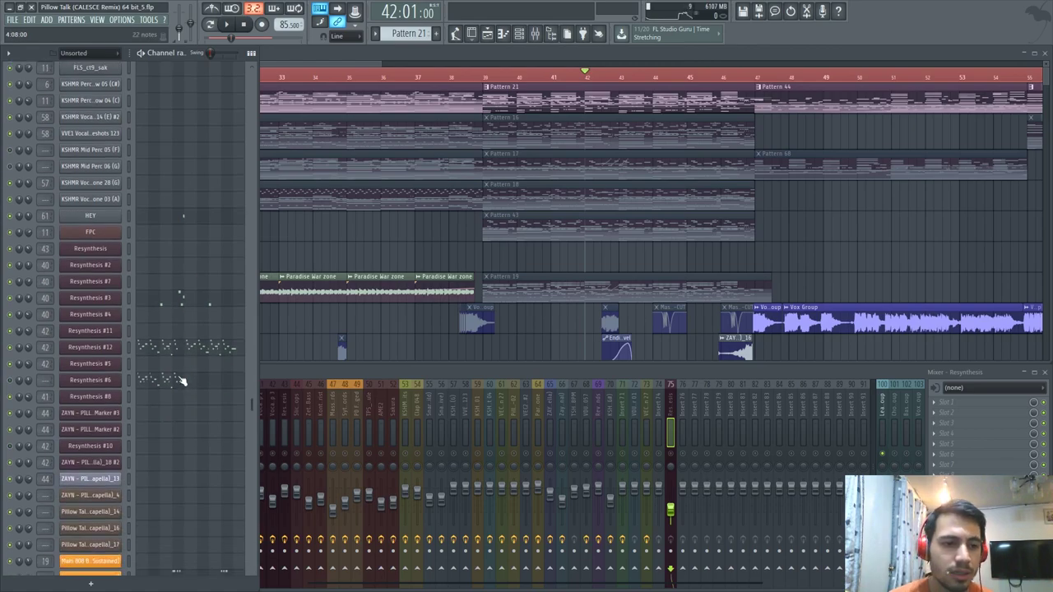
scroll(158, 353, "up", 1)
left_click(115, 347)
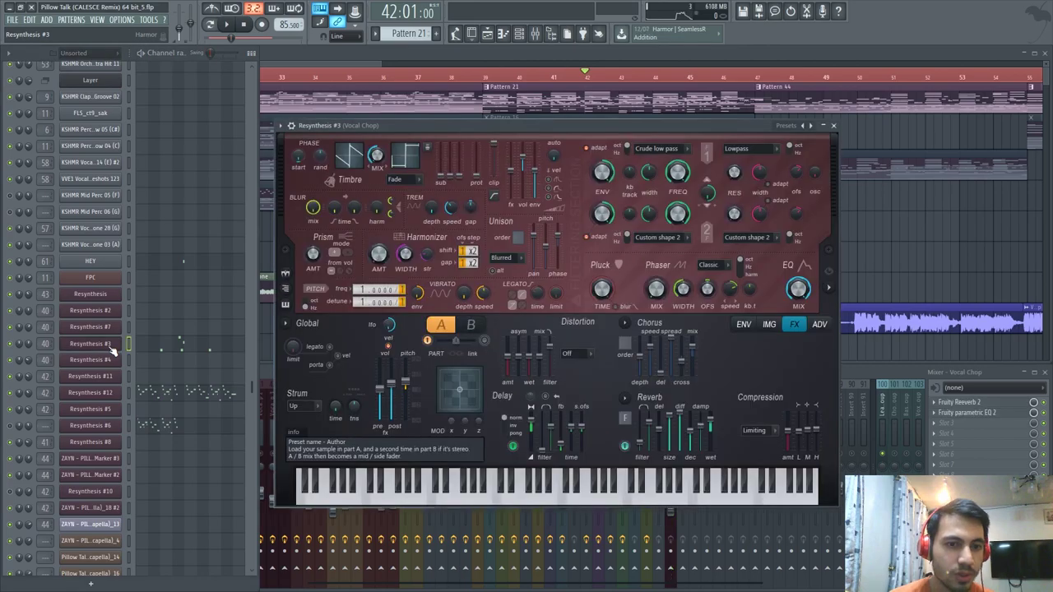
Reveal Harmor's spectrogram for Resynthesis #3 and play test notes with its image resynthesis data displayed.
left_click(830, 289)
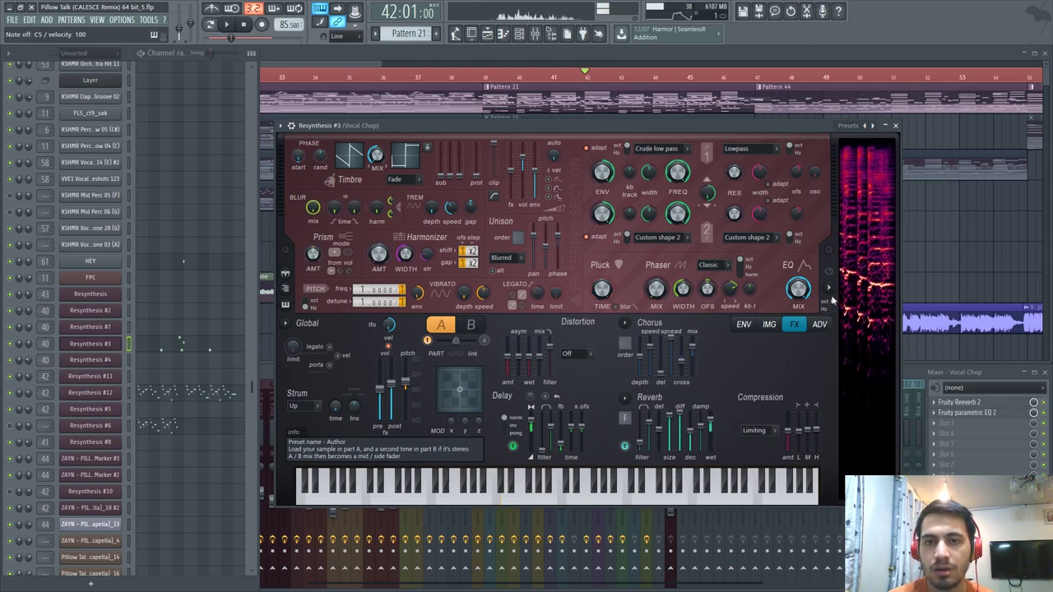
left_click_drag(610, 124, 589, 85)
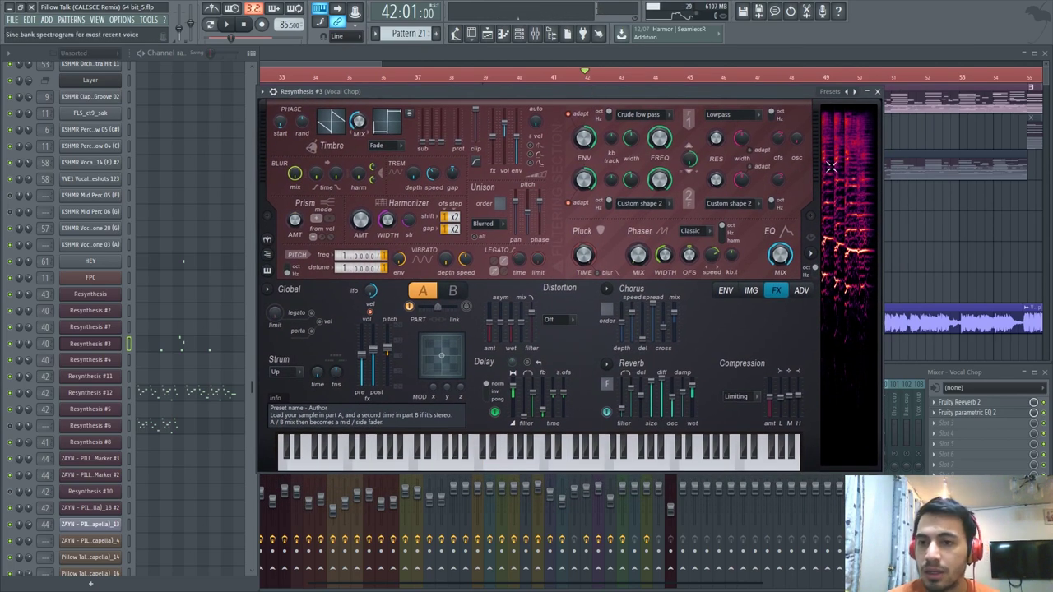
left_click(725, 290)
left_click(751, 290)
key("q")
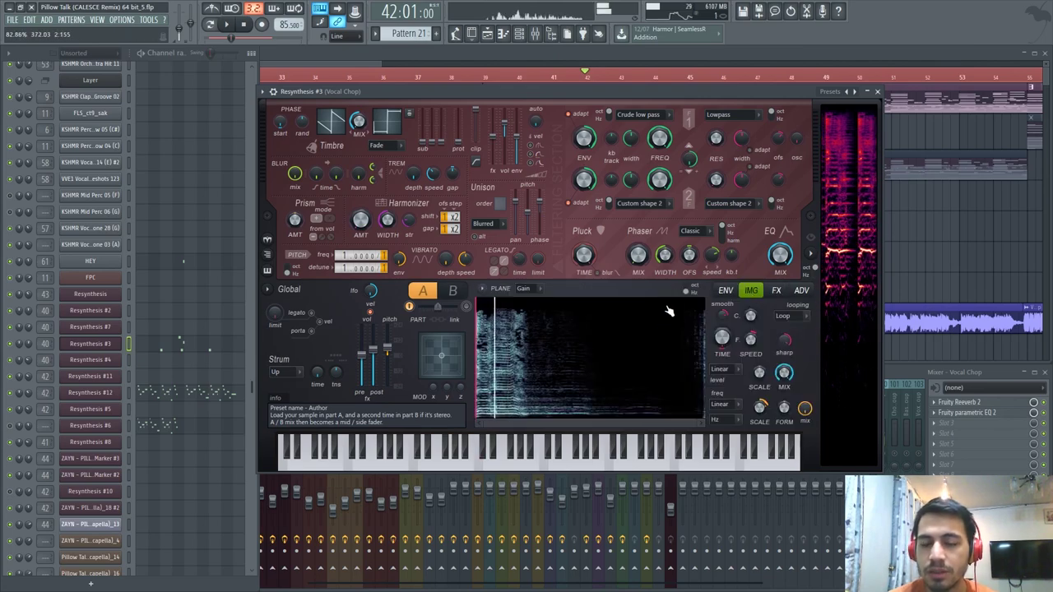
key("q")
key("t")
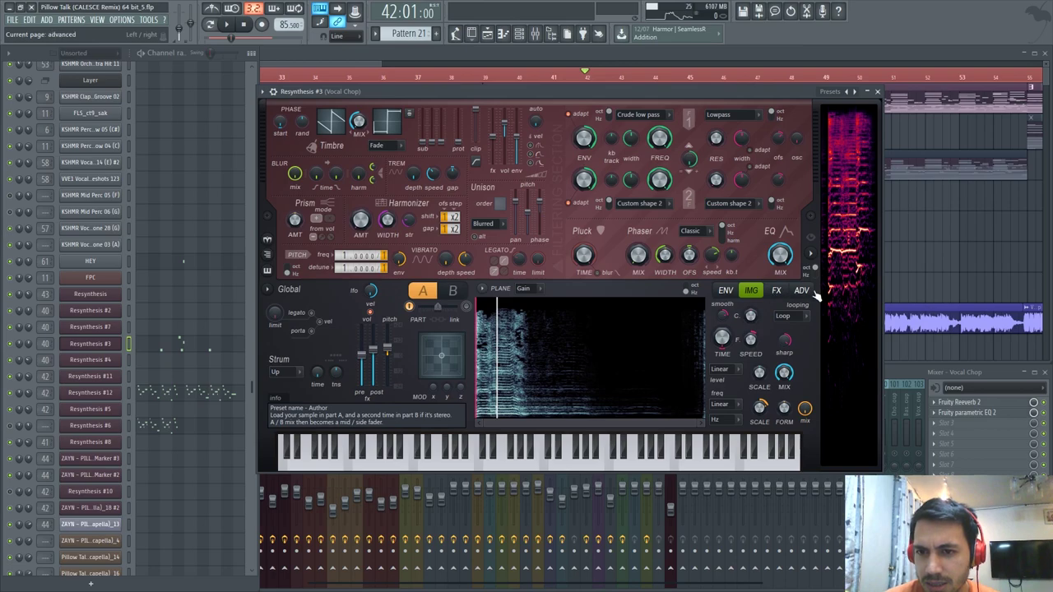
Review the effects and volume envelope of Resynthesis #3, and return to its image resynthesis settings.
left_click(777, 291)
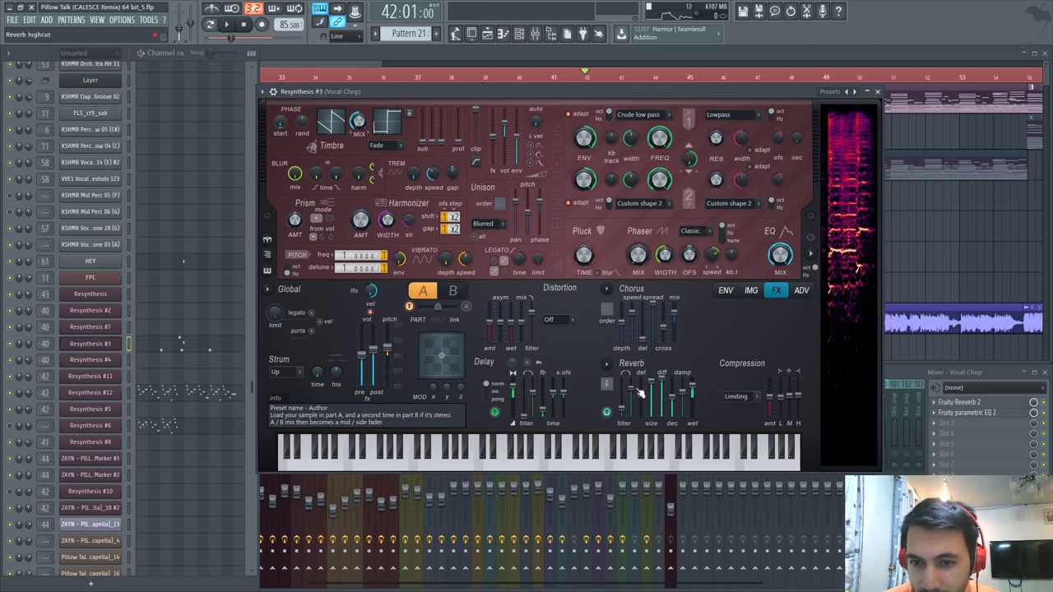
left_click(728, 293)
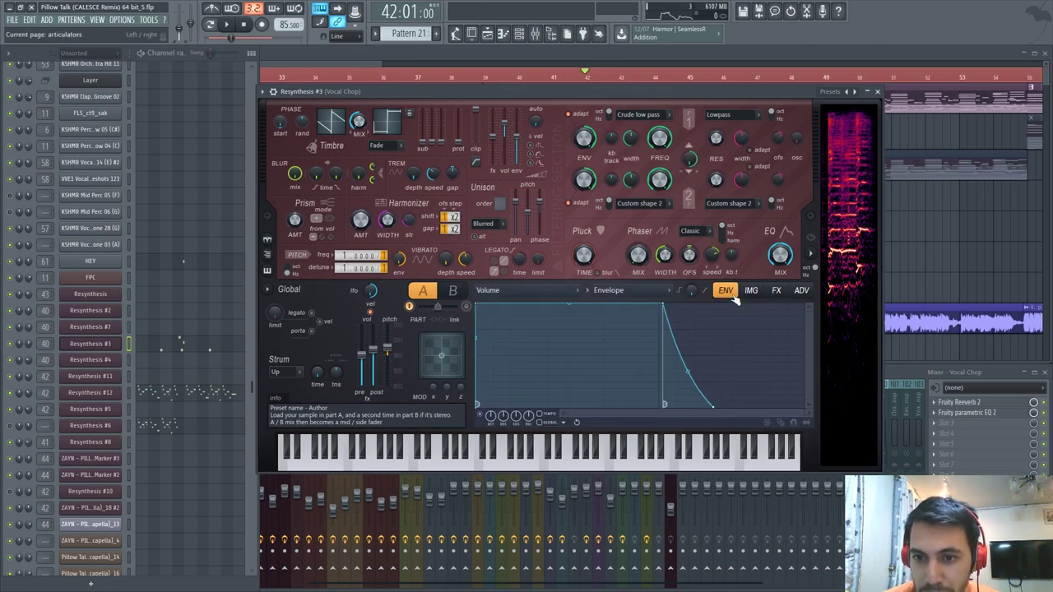
left_click(752, 292)
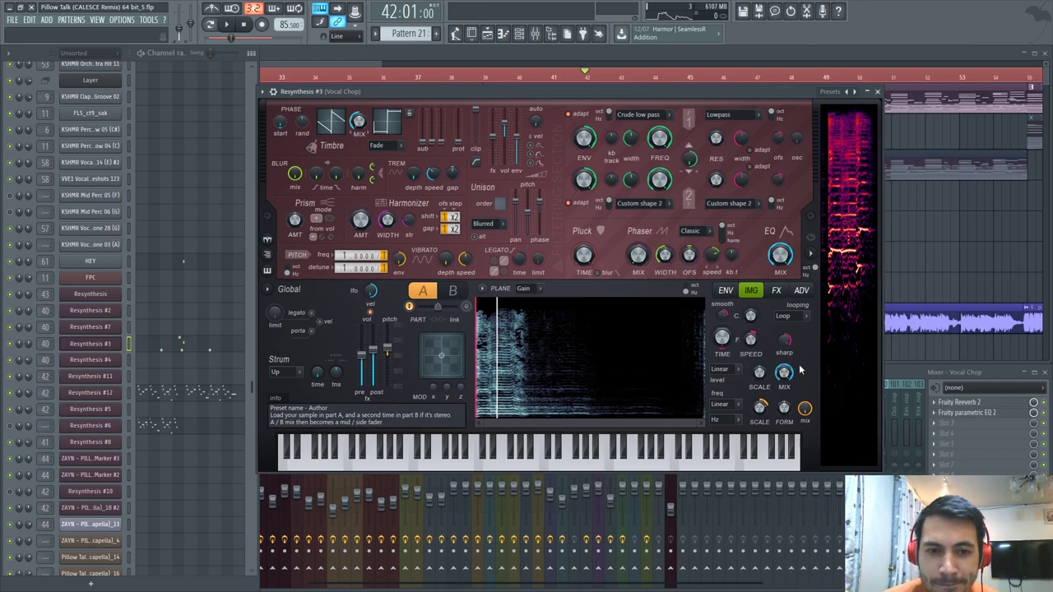
left_click_drag(558, 91, 562, 92)
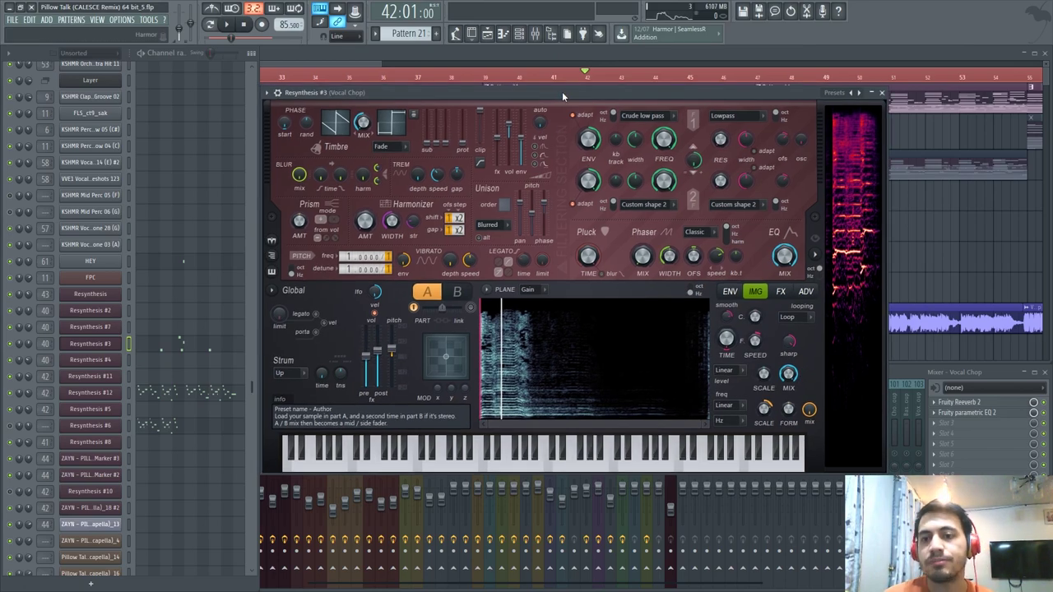
Look through the layered instrument channels below the vocal chops and the whole song arrangement in the playlist.
scroll(197, 298, "down", 10)
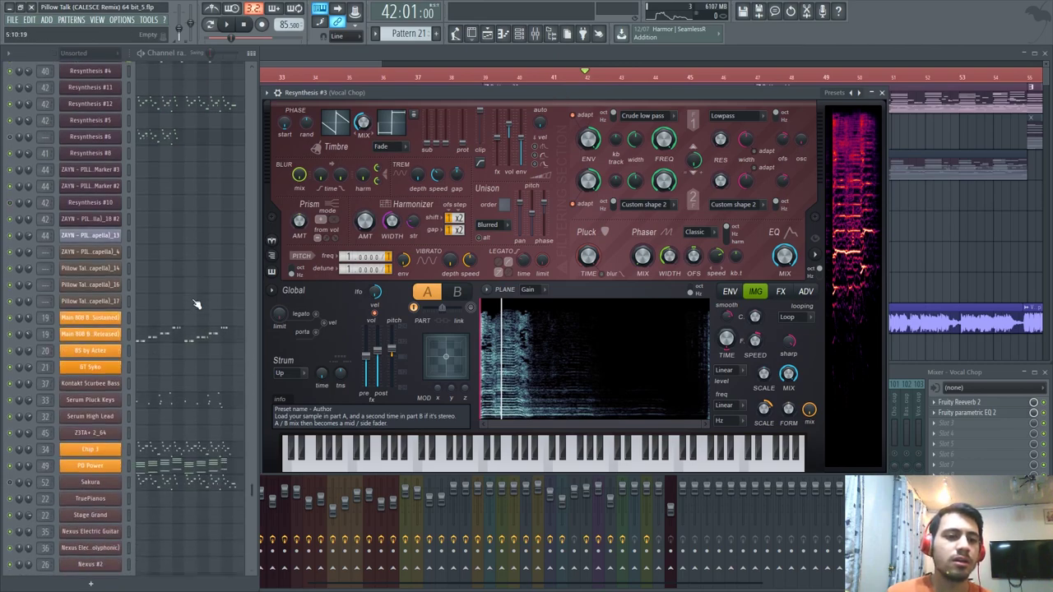
left_click(916, 229)
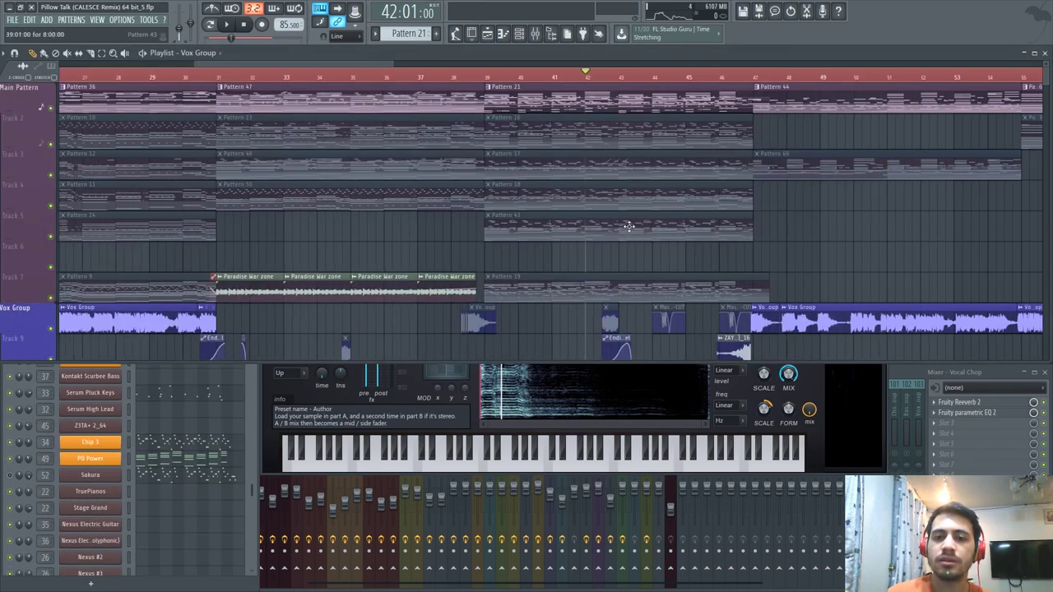
scroll(626, 225, "down", 3)
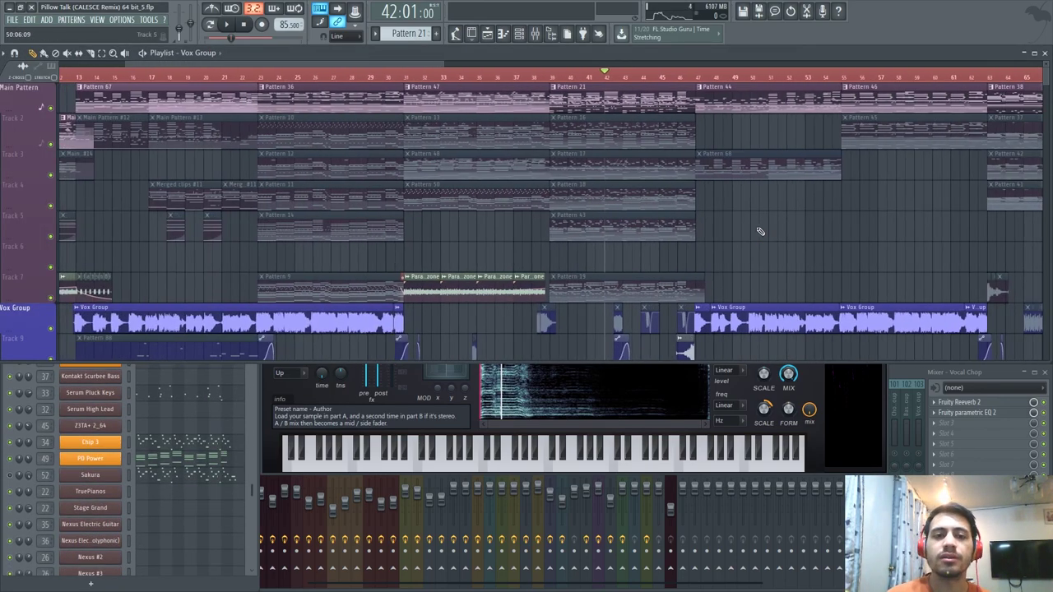
scroll(792, 219, "down", 2)
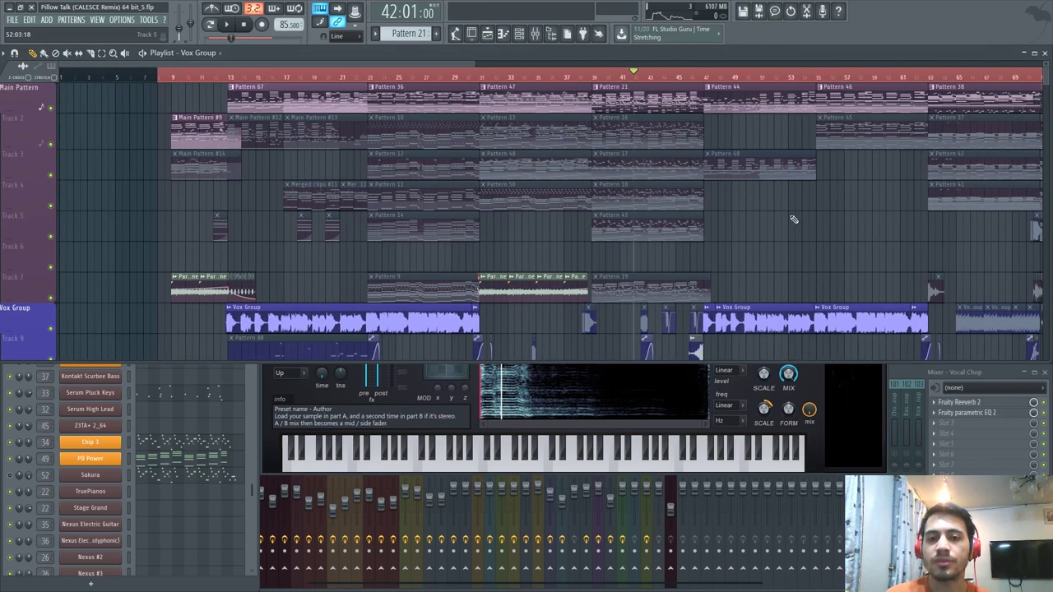
scroll(534, 246, "down", 3)
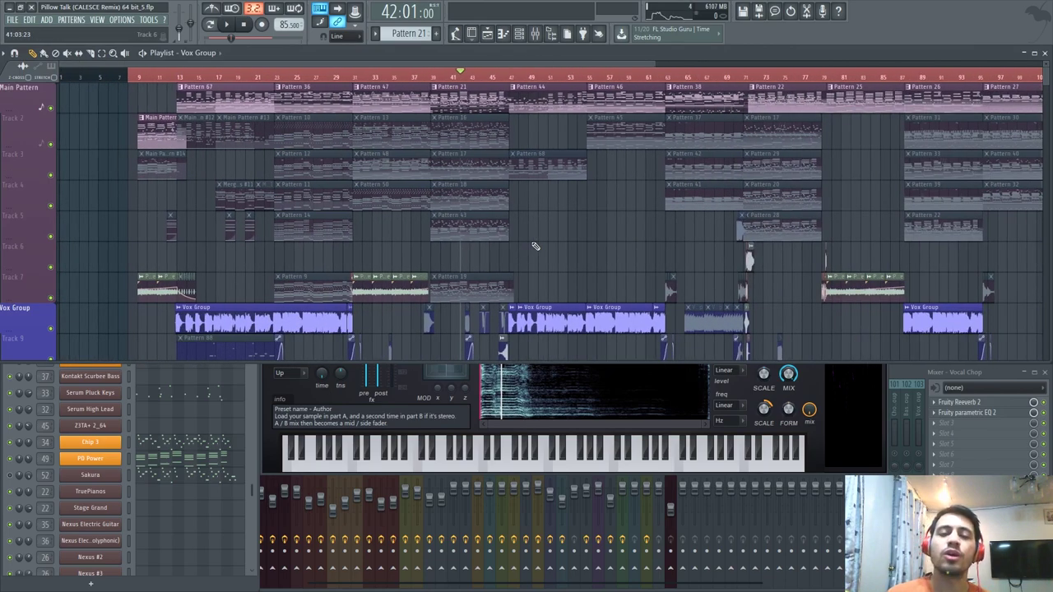